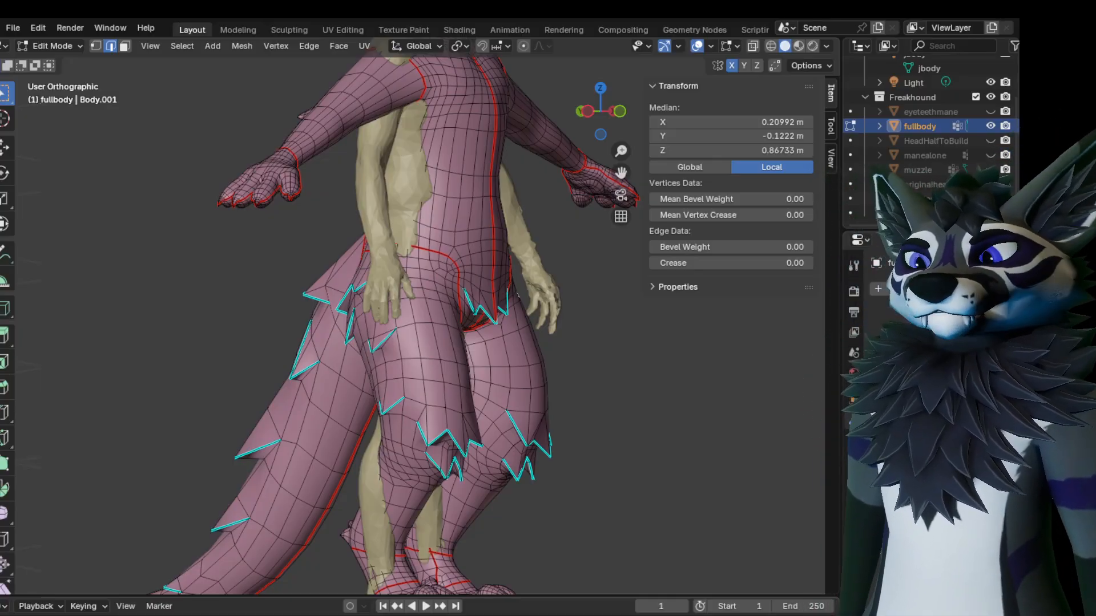
Leave edit mode on the fullbody mesh and select the human reference body, jbody
{"action": "mouse_move", "coordinate": [428, 296]}
{"action": "middle_mouse_down"}
{"action": "mouse_move", "coordinate": [428, 317]}
{"action": "mouse_move", "coordinate": [422, 277]}
{"action": "middle_mouse_up"}
{"action": "scroll", "coordinate": [427, 317], "scroll_direction": "down", "scroll_amount": 5}
{"action": "middle_click_drag", "start_coordinate": [484, 242], "coordinate": [612, 257], "text": "shift"}
{"action": "scroll", "coordinate": [468, 198], "scroll_direction": "up", "scroll_amount": 1}
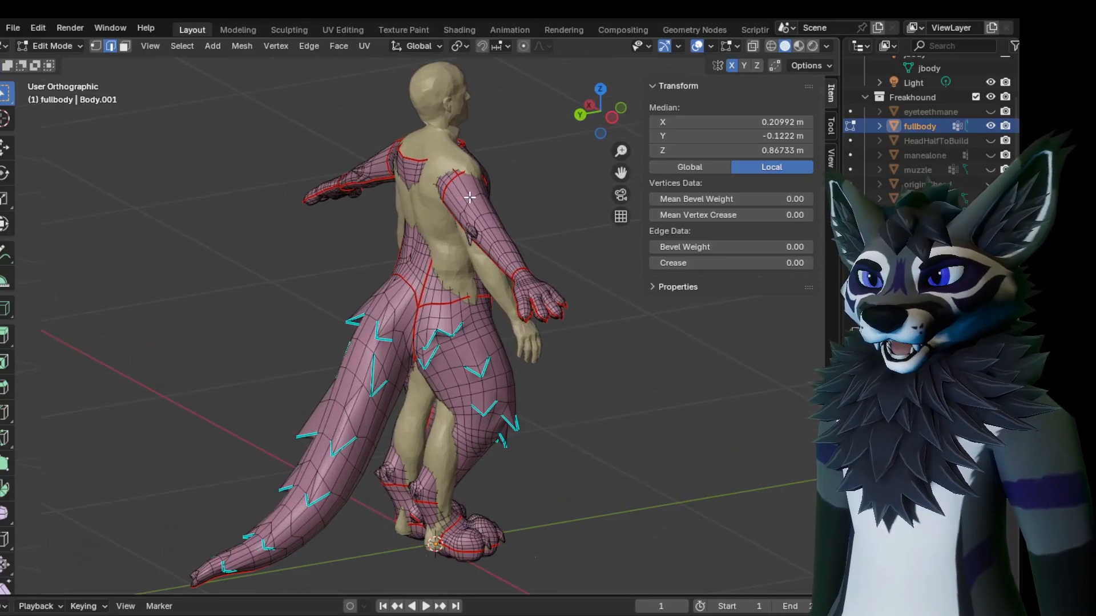
{"action": "key", "text": "Tab"}
{"action": "left_click", "coordinate": [434, 181]}
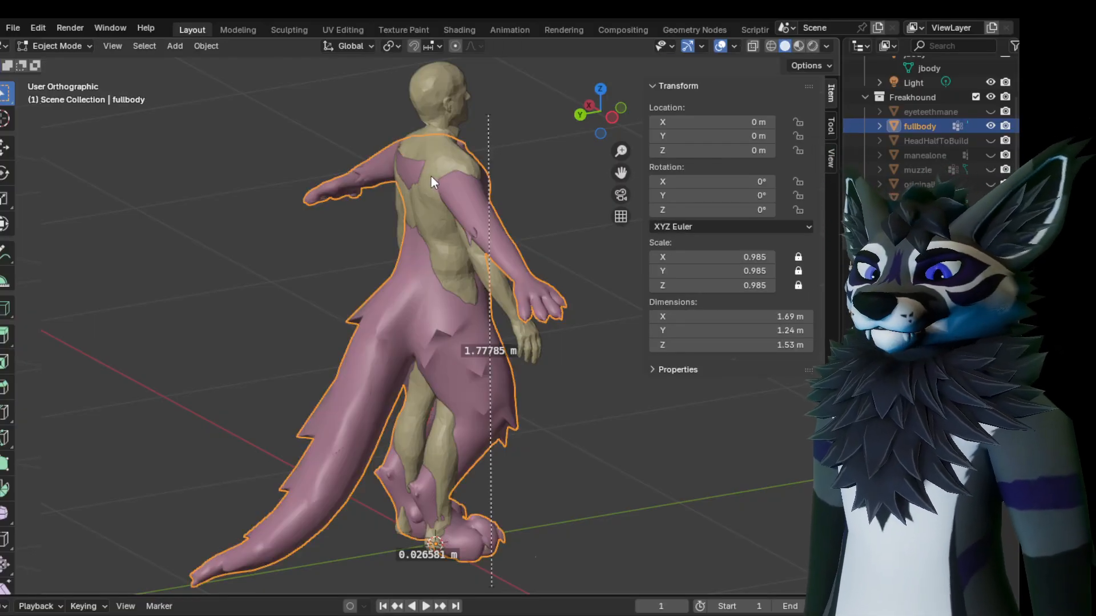
{"action": "middle_click_drag", "start_coordinate": [464, 212], "coordinate": [408, 247]}
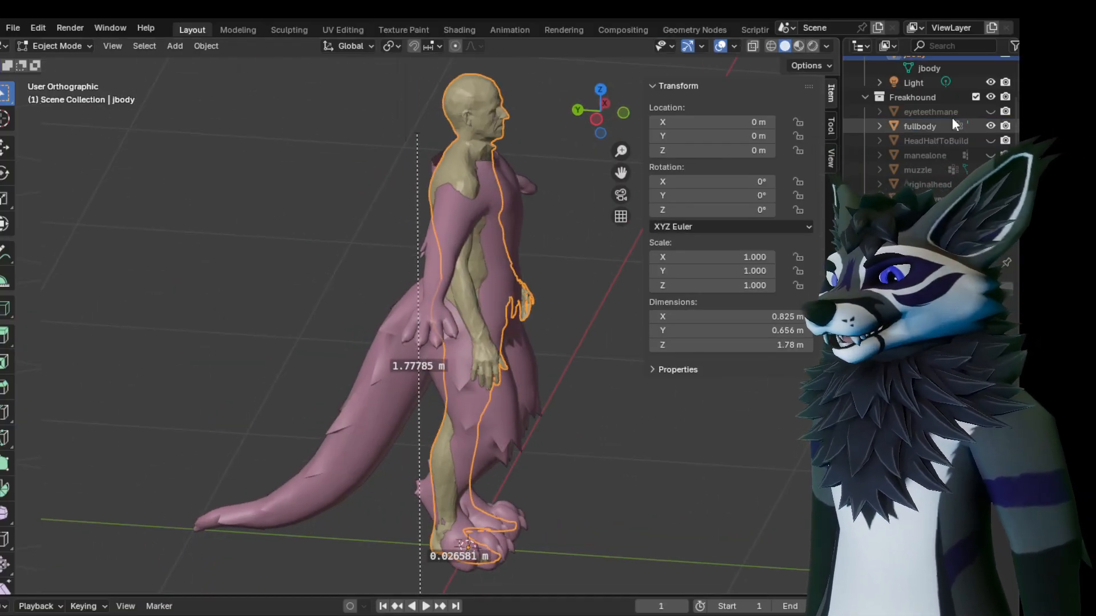
Show the HeadHalfToBuild and manealone objects together with the full body
{"action": "left_click", "coordinate": [990, 140]}
{"action": "middle_click_drag", "start_coordinate": [532, 186], "coordinate": [307, 156]}
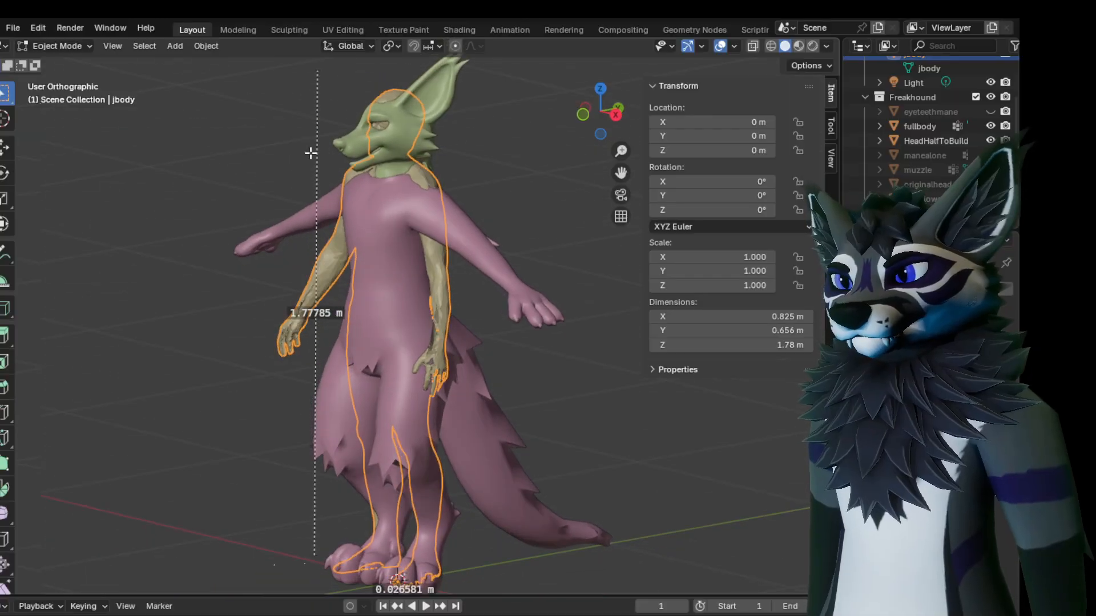
{"action": "scroll", "coordinate": [371, 134], "scroll_direction": "up", "scroll_amount": 3}
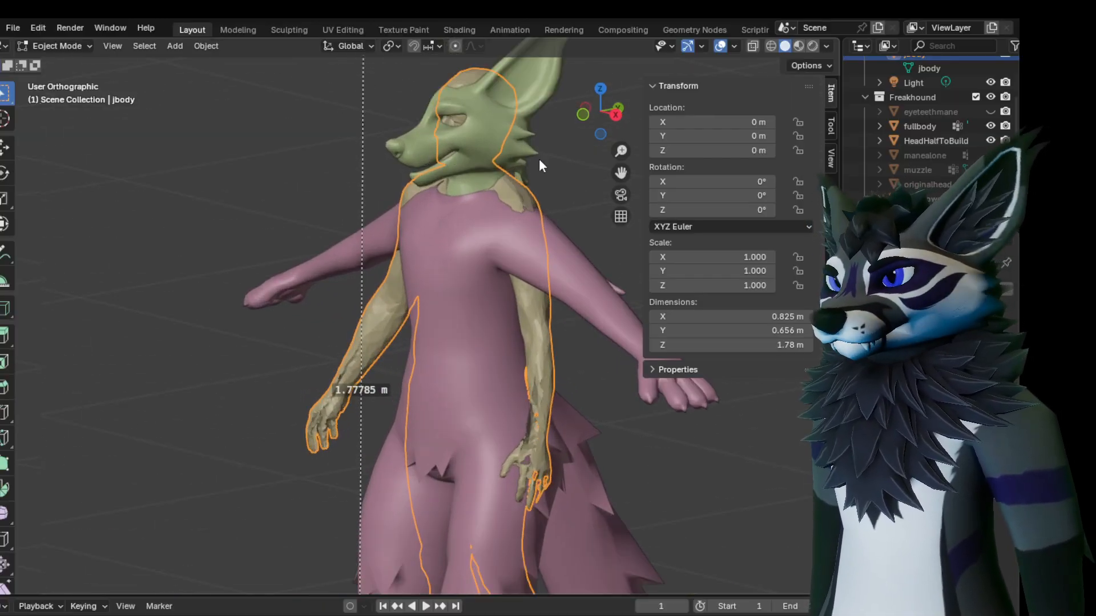
{"action": "left_click", "coordinate": [990, 155]}
{"action": "mouse_move", "coordinate": [507, 208]}
{"action": "middle_mouse_down"}
{"action": "mouse_move", "coordinate": [435, 216]}
{"action": "mouse_move", "coordinate": [494, 234]}
{"action": "mouse_move", "coordinate": [495, 261]}
{"action": "mouse_move", "coordinate": [498, 238]}
{"action": "mouse_move", "coordinate": [533, 229]}
{"action": "mouse_move", "coordinate": [566, 182]}
{"action": "mouse_move", "coordinate": [437, 234]}
{"action": "mouse_move", "coordinate": [514, 214]}
{"action": "middle_mouse_up"}
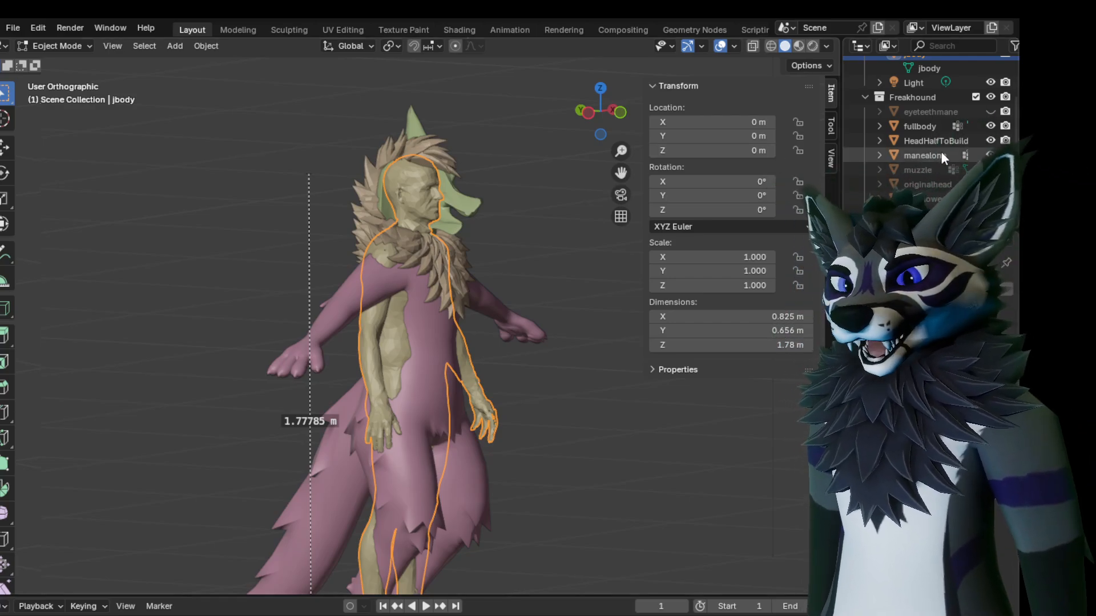
Hide HeadHalfToBuild to examine the mane and body without it, and show it again
{"action": "left_click", "coordinate": [990, 140]}
{"action": "middle_click_drag", "start_coordinate": [508, 273], "coordinate": [426, 258]}
{"action": "middle_click_drag", "start_coordinate": [426, 199], "coordinate": [414, 253]}
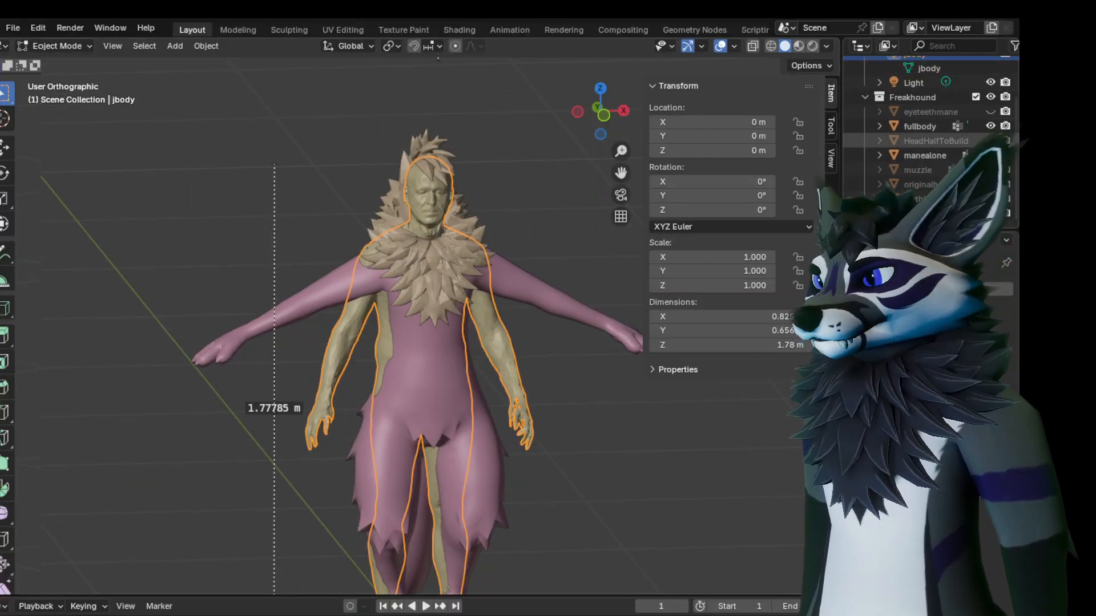
{"action": "left_click", "coordinate": [990, 140]}
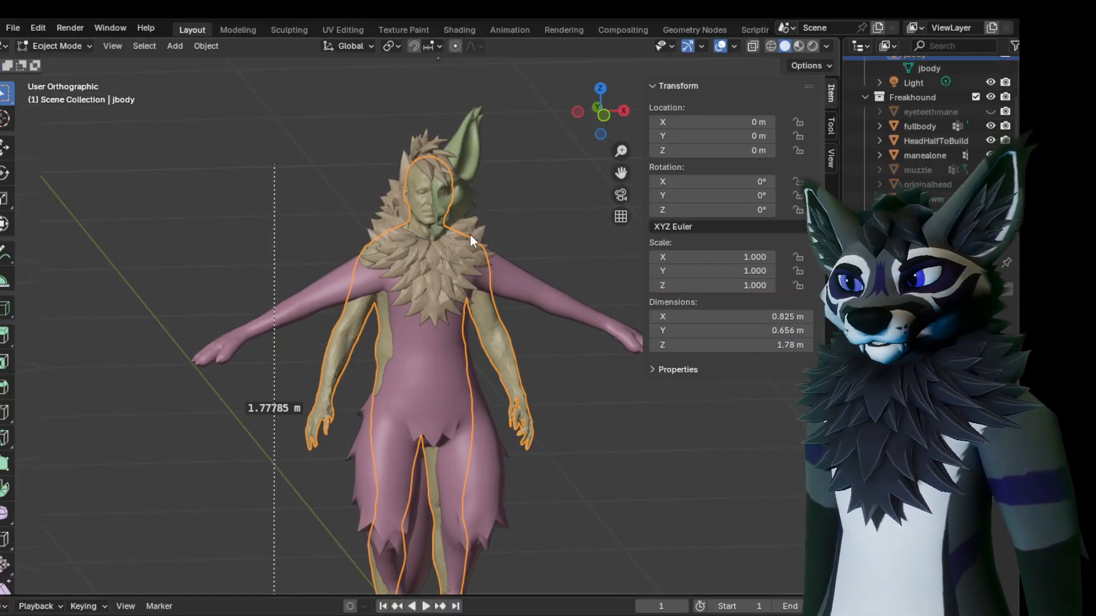
Examine how the half head, mane, body and tail line up with the human reference from the front and side
{"action": "middle_click_drag", "start_coordinate": [471, 234], "coordinate": [450, 220]}
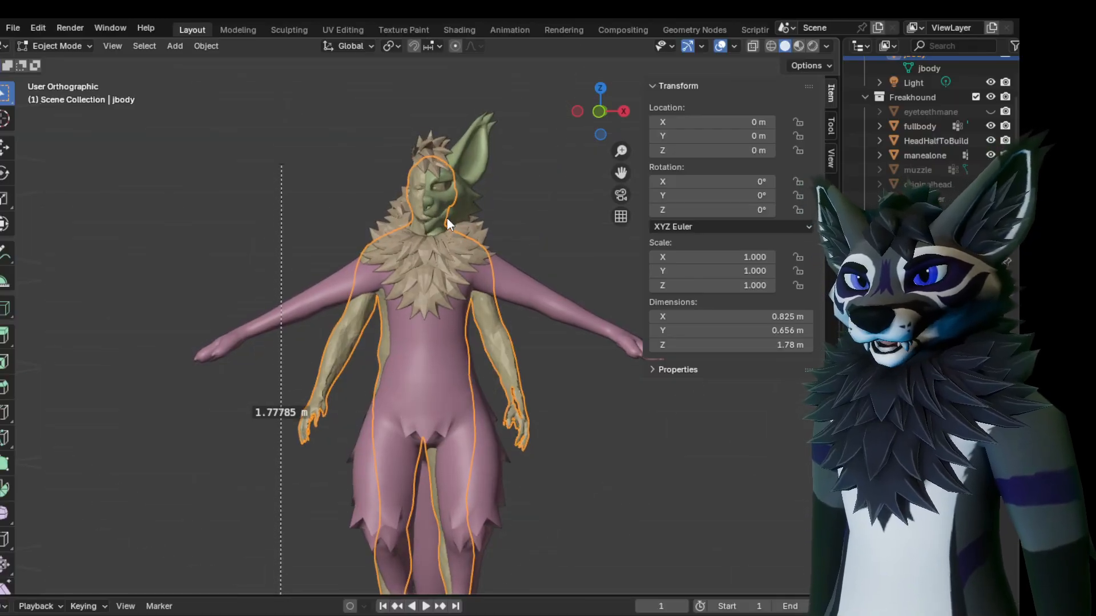
{"action": "middle_click_drag", "start_coordinate": [446, 218], "coordinate": [516, 290]}
{"action": "scroll", "coordinate": [454, 439], "scroll_direction": "down", "scroll_amount": 3}
{"action": "middle_click_drag", "start_coordinate": [454, 439], "coordinate": [513, 405]}
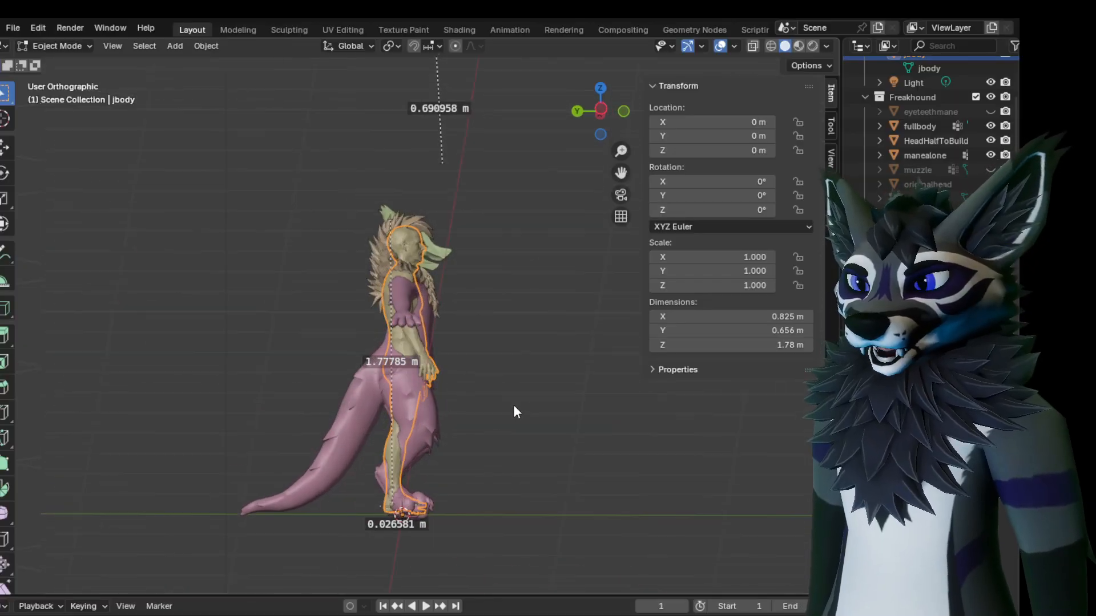
{"action": "scroll", "coordinate": [425, 505], "scroll_direction": "up", "scroll_amount": 2}
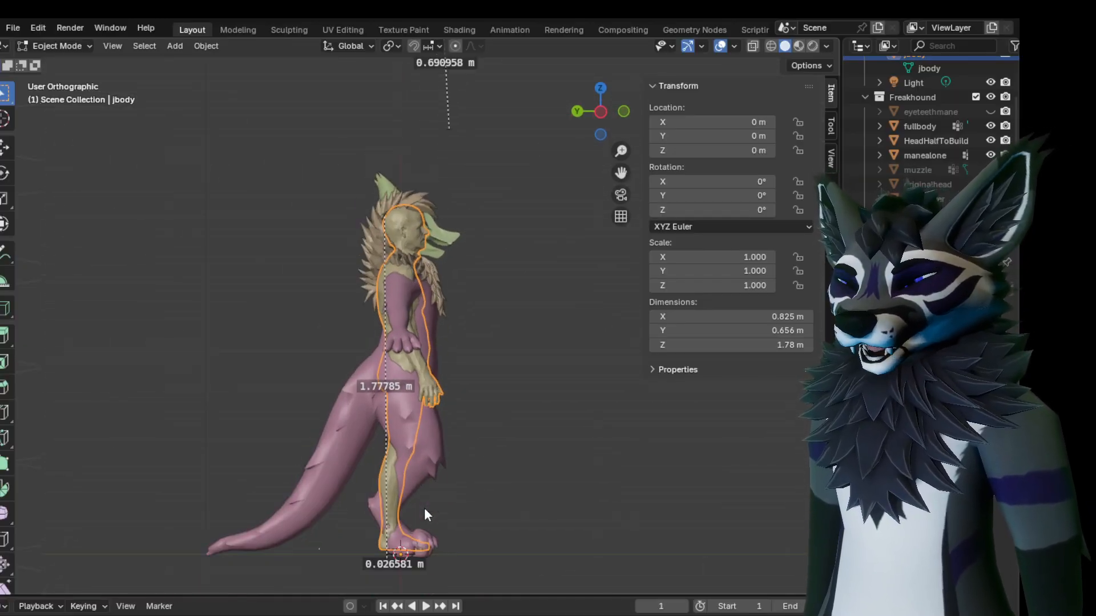
{"action": "middle_click_drag", "start_coordinate": [426, 503], "coordinate": [342, 425]}
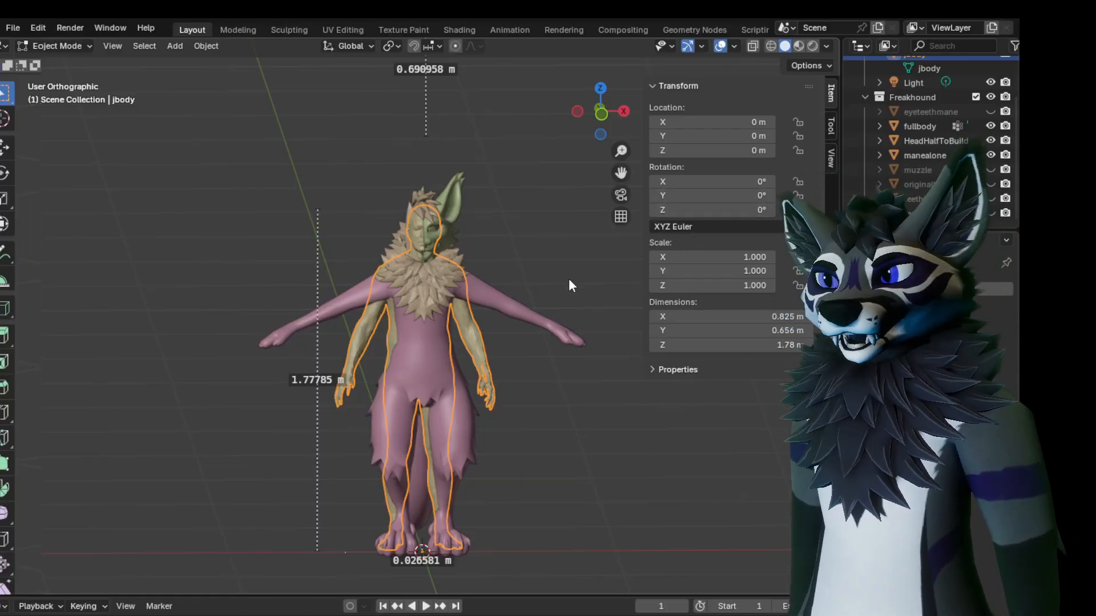
{"action": "middle_click_drag", "start_coordinate": [514, 256], "coordinate": [619, 249]}
{"action": "middle_click_drag", "start_coordinate": [535, 261], "coordinate": [482, 265]}
{"action": "scroll", "coordinate": [405, 218], "scroll_direction": "up", "scroll_amount": 3}
{"action": "mouse_move", "coordinate": [422, 216]}
{"action": "middle_mouse_down"}
{"action": "mouse_move", "coordinate": [430, 184]}
{"action": "mouse_move", "coordinate": [378, 272]}
{"action": "mouse_move", "coordinate": [384, 305]}
{"action": "mouse_move", "coordinate": [364, 317]}
{"action": "mouse_move", "coordinate": [362, 274]}
{"action": "mouse_move", "coordinate": [430, 224]}
{"action": "mouse_move", "coordinate": [419, 200]}
{"action": "middle_mouse_up"}
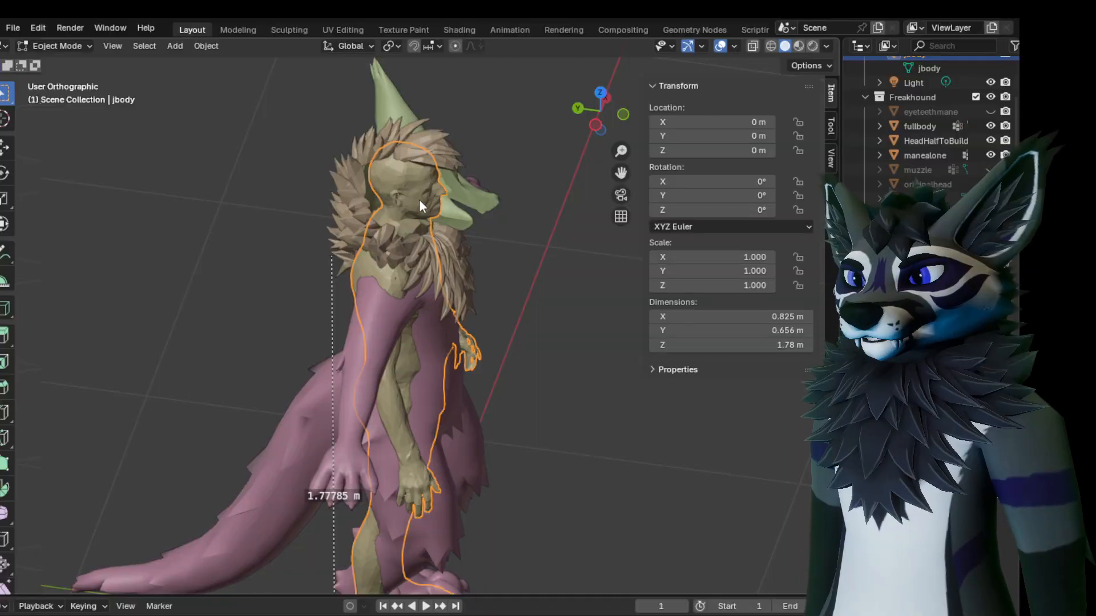
Hide the manealone object, keep HeadHalfToBuild shown with the body, and select jbody
{"action": "left_click", "coordinate": [500, 237]}
{"action": "middle_click_drag", "start_coordinate": [500, 238], "coordinate": [528, 183]}
{"action": "scroll", "coordinate": [490, 200], "scroll_direction": "down", "scroll_amount": 1}
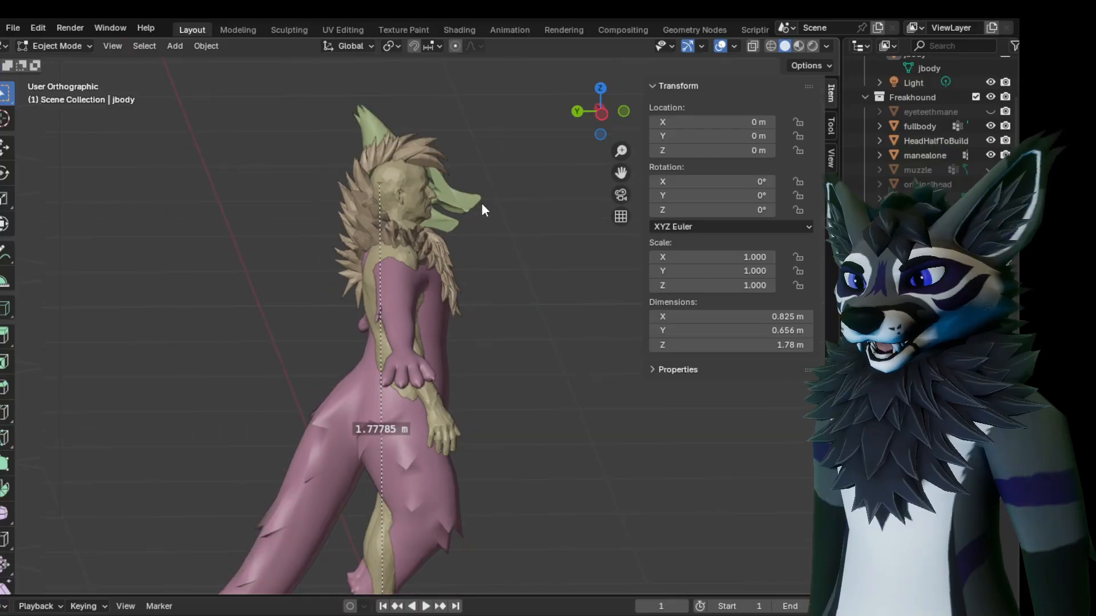
{"action": "left_click", "coordinate": [990, 140]}
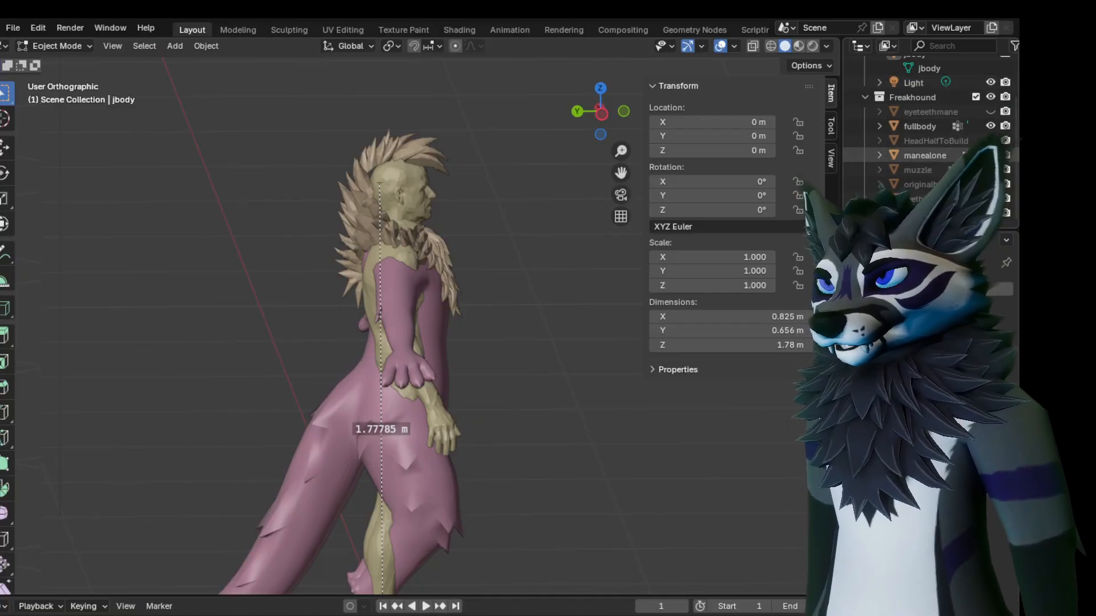
{"action": "left_click", "coordinate": [991, 155]}
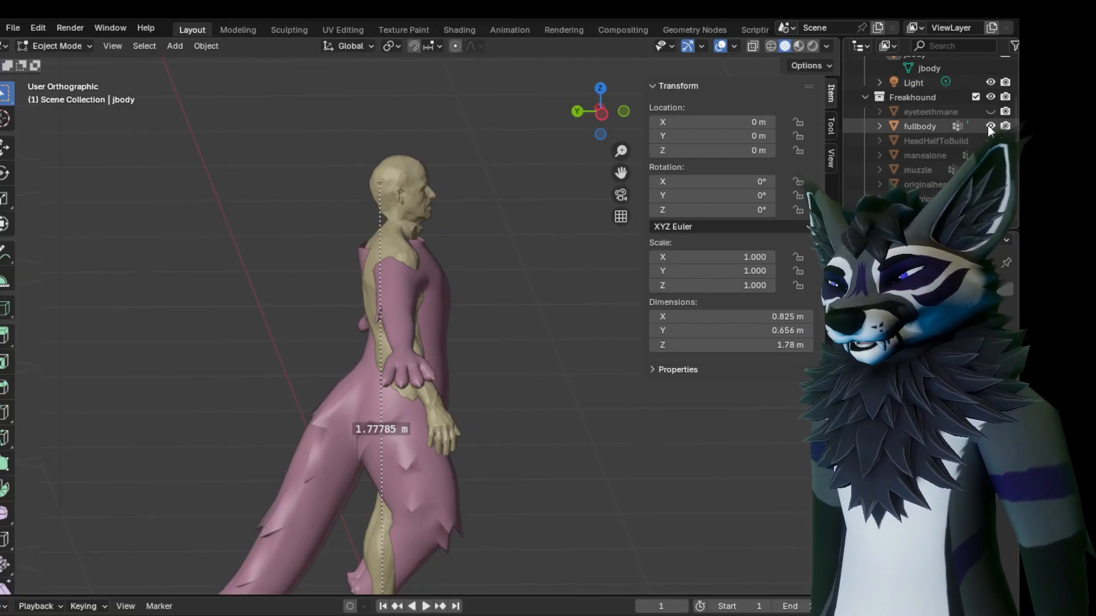
{"action": "left_click", "coordinate": [990, 141]}
{"action": "middle_click_drag", "start_coordinate": [480, 283], "coordinate": [437, 250]}
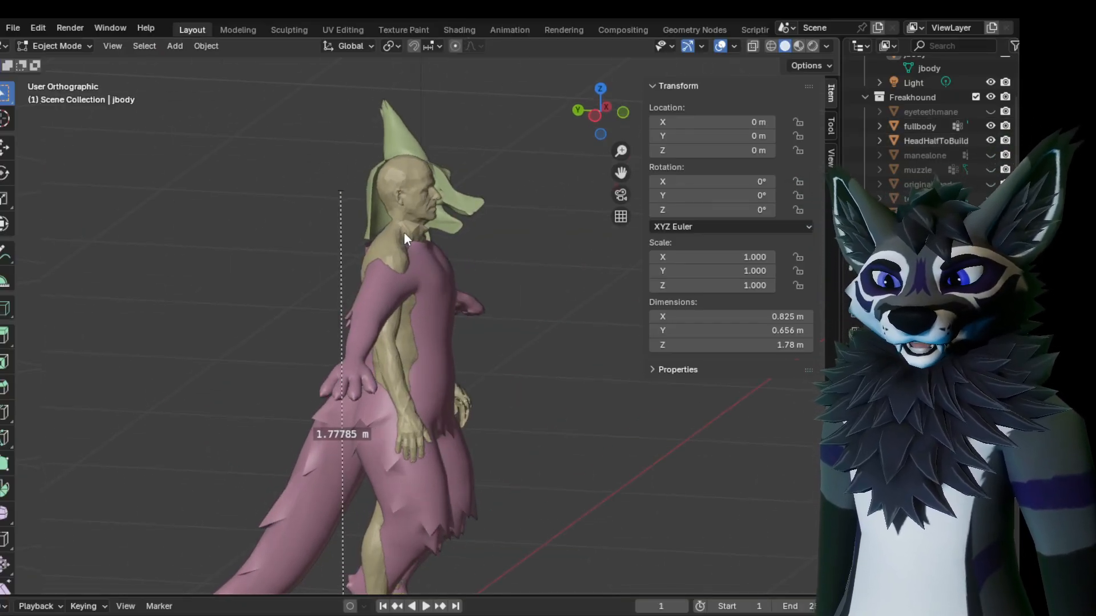
{"action": "left_click", "coordinate": [402, 217]}
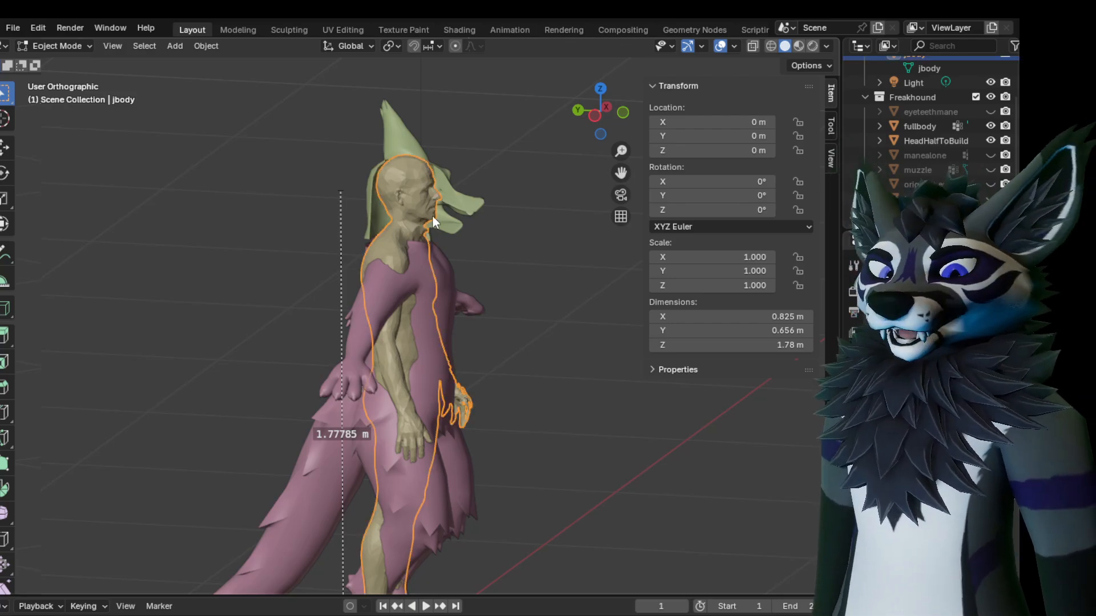
Go through the undo and redo history to bring back the teeth in the half head's muzzle with jbody selected
{"action": "key", "text": "ctrl+z"}
{"action": "key", "text": "ctrl+z"}
{"action": "key", "text": "ctrl+z"}
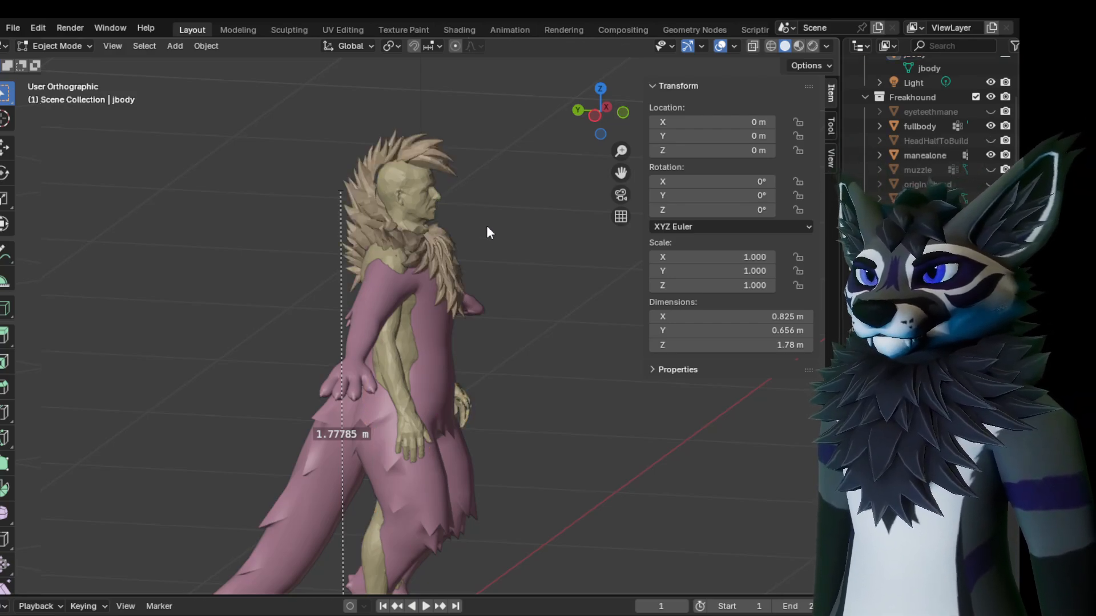
{"action": "key", "text": "ctrl+shift+z"}
{"action": "key", "text": "ctrl+shift+z"}
{"action": "key", "text": "ctrl+shift+z"}
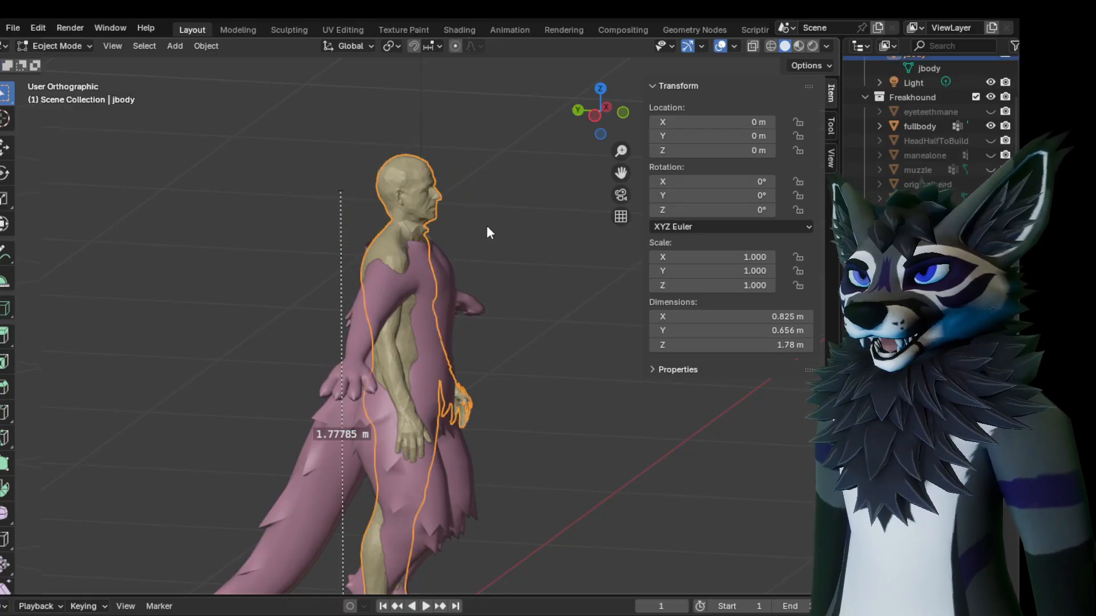
{"action": "key", "text": "ctrl+shift+z"}
{"action": "key", "text": "ctrl+shift+z"}
{"action": "key", "text": "ctrl+shift+z"}
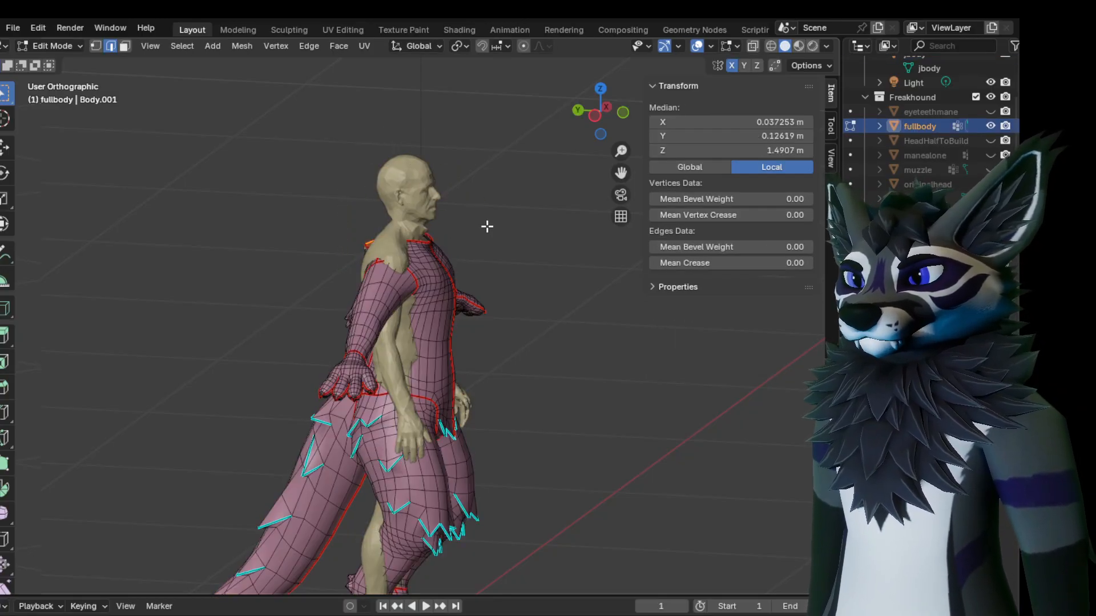
{"action": "key", "text": "ctrl+shift+z"}
{"action": "key", "text": "ctrl+shift+z"}
{"action": "key", "text": "ctrl+shift+z"}
{"action": "key", "text": "ctrl+shift+z"}
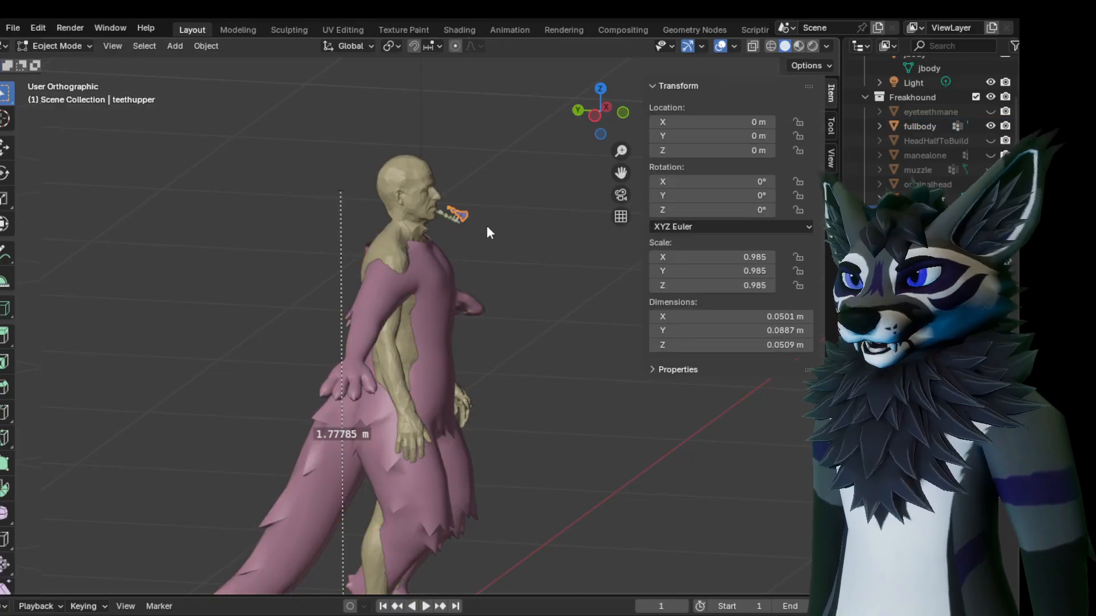
{"action": "key", "text": "ctrl+shift+z"}
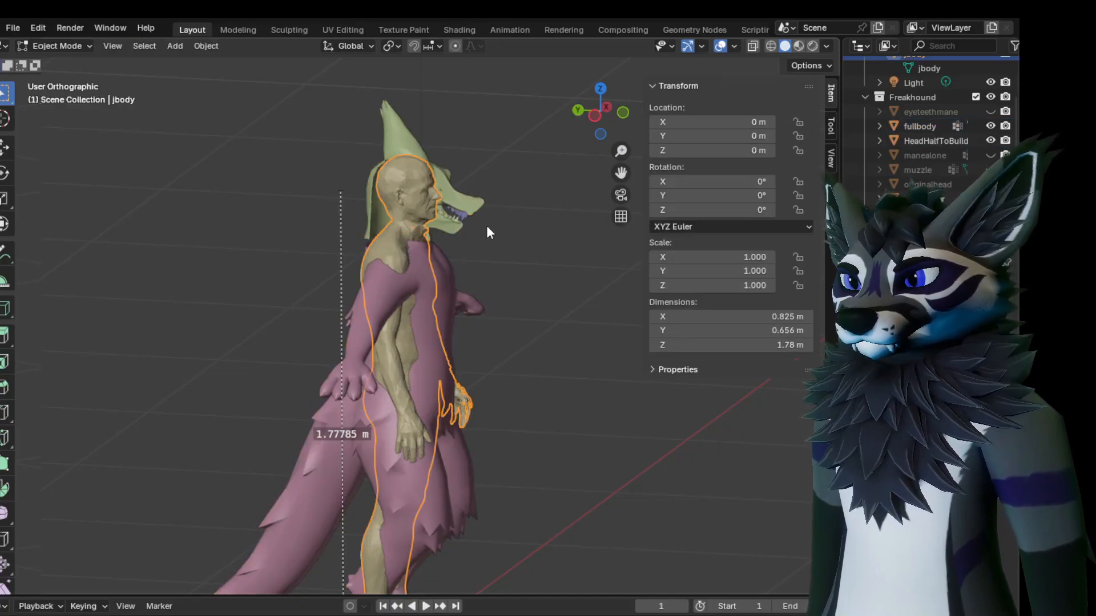
{"action": "middle_click_drag", "start_coordinate": [486, 225], "coordinate": [511, 226]}
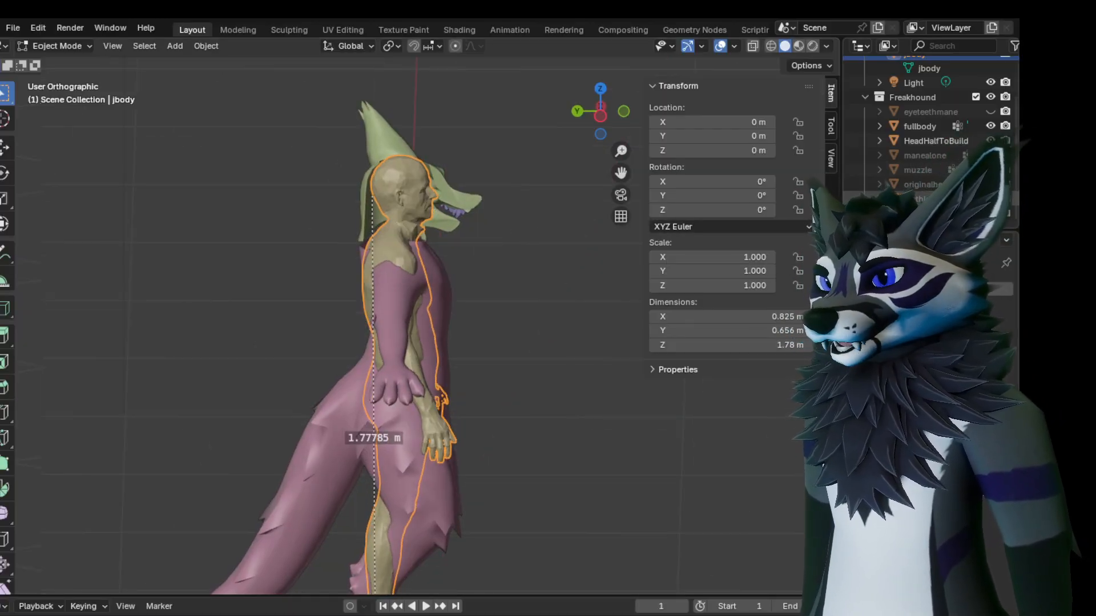
{"action": "middle_click_drag", "start_coordinate": [501, 232], "coordinate": [472, 252]}
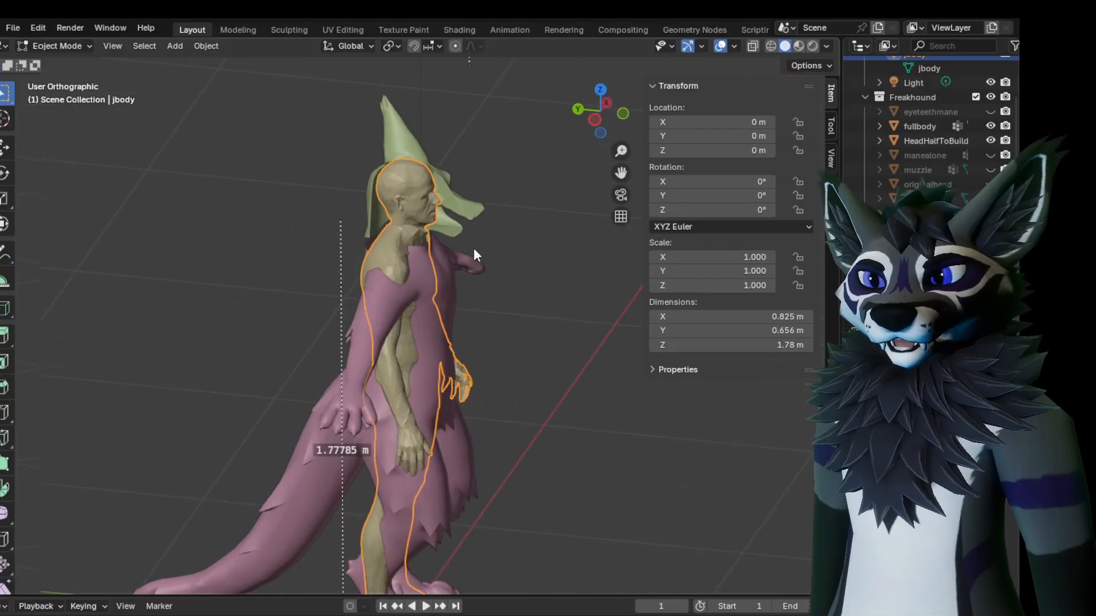
Open jbody for mesh editing and clear the face selection on its head
{"action": "scroll", "coordinate": [462, 206], "scroll_direction": "up", "scroll_amount": 3}
{"action": "middle_click_drag", "start_coordinate": [455, 183], "coordinate": [575, 148]}
{"action": "key", "text": "Tab"}
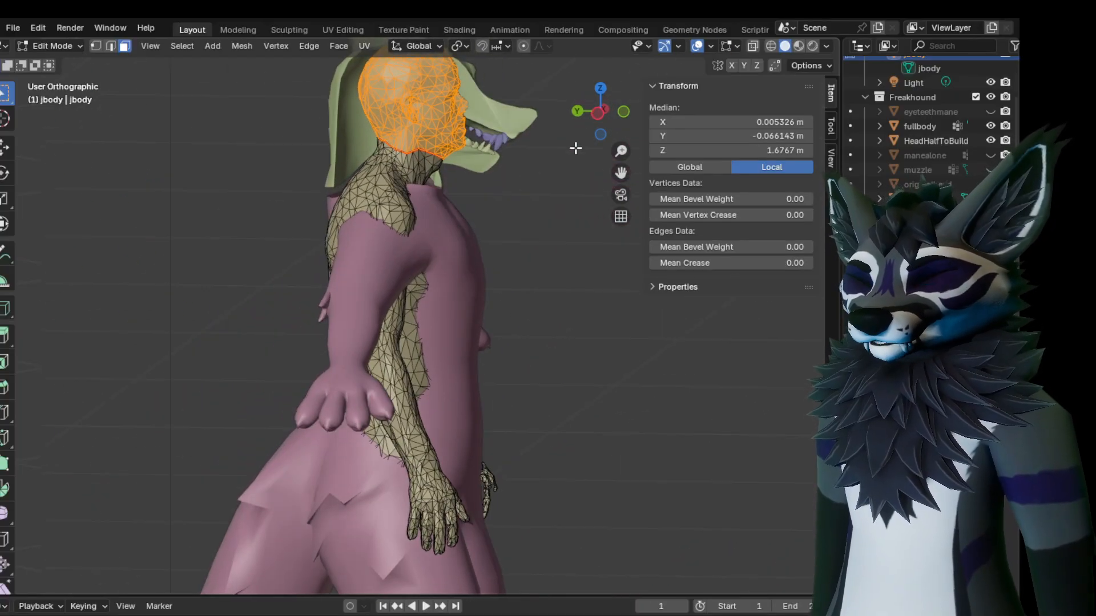
{"action": "left_click", "coordinate": [517, 206]}
{"action": "middle_click_drag", "start_coordinate": [459, 202], "coordinate": [508, 252]}
{"action": "scroll", "coordinate": [493, 195], "scroll_direction": "up", "scroll_amount": 2}
{"action": "middle_click_drag", "start_coordinate": [535, 195], "coordinate": [513, 332], "text": "shift"}
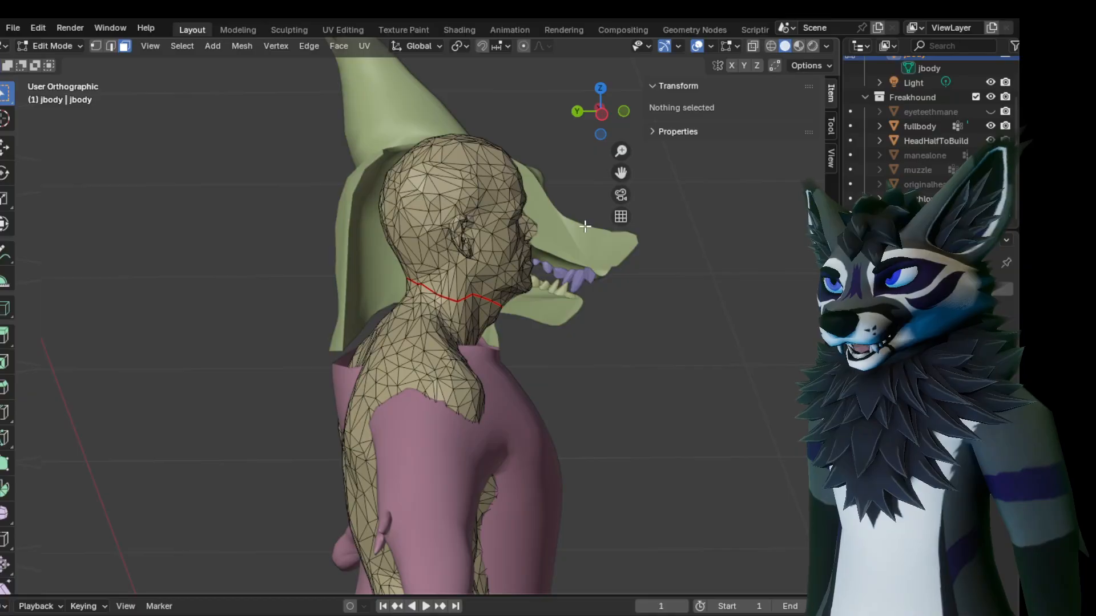
{"action": "middle_click_drag", "start_coordinate": [552, 226], "coordinate": [519, 223]}
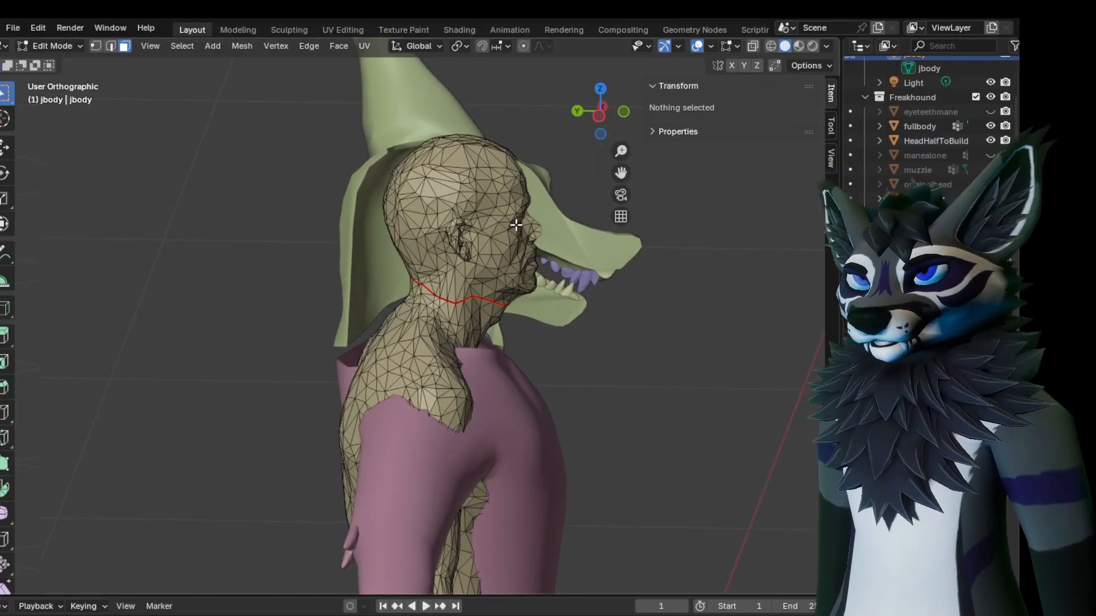
Select the linked head geometry of jbody, move it about 0.022 m back along the Y axis, and rotate it in top view
{"action": "key", "text": "l"}
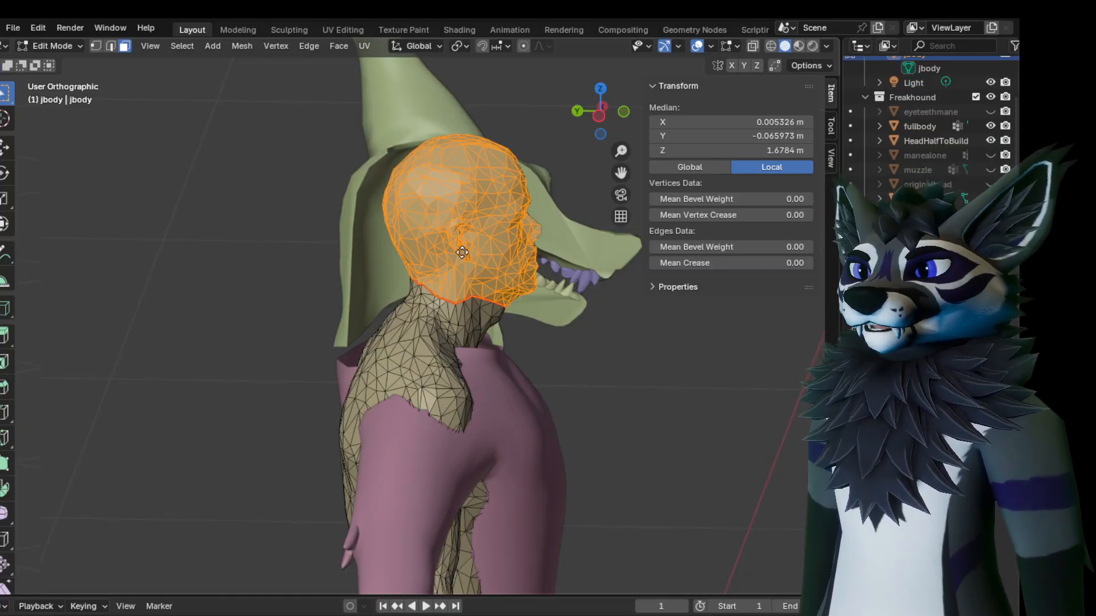
{"action": "key", "text": "g"}
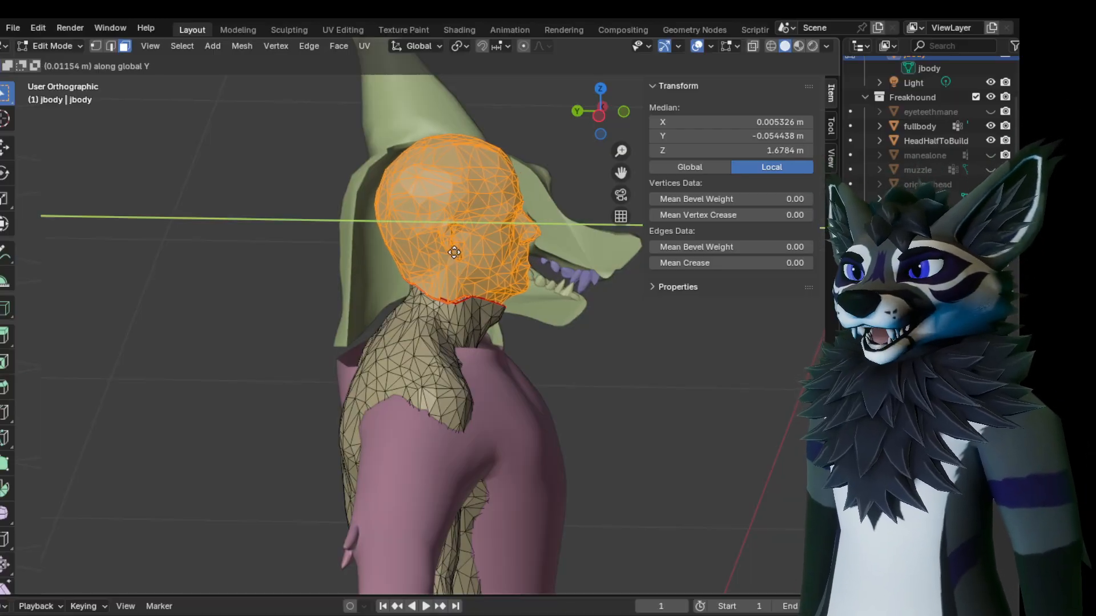
{"action": "left_click", "coordinate": [447, 252]}
{"action": "middle_click_drag", "start_coordinate": [446, 251], "coordinate": [370, 412]}
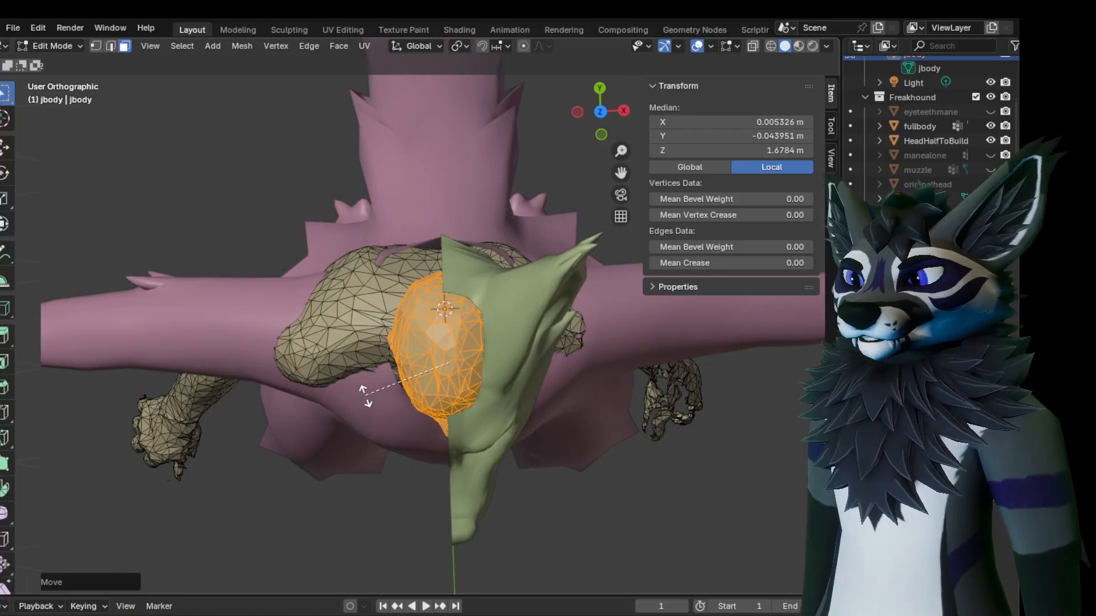
{"action": "left_click", "coordinate": [366, 400]}
Examine the adjusted human head and its neck seam against the half head from the side and front
{"action": "middle_click_drag", "start_coordinate": [373, 418], "coordinate": [219, 277]}
{"action": "scroll", "coordinate": [381, 287], "scroll_direction": "up", "scroll_amount": 2}
{"action": "mouse_move", "coordinate": [433, 281]}
{"action": "middle_mouse_down"}
{"action": "mouse_move", "coordinate": [399, 294]}
{"action": "mouse_move", "coordinate": [428, 276]}
{"action": "middle_mouse_up"}
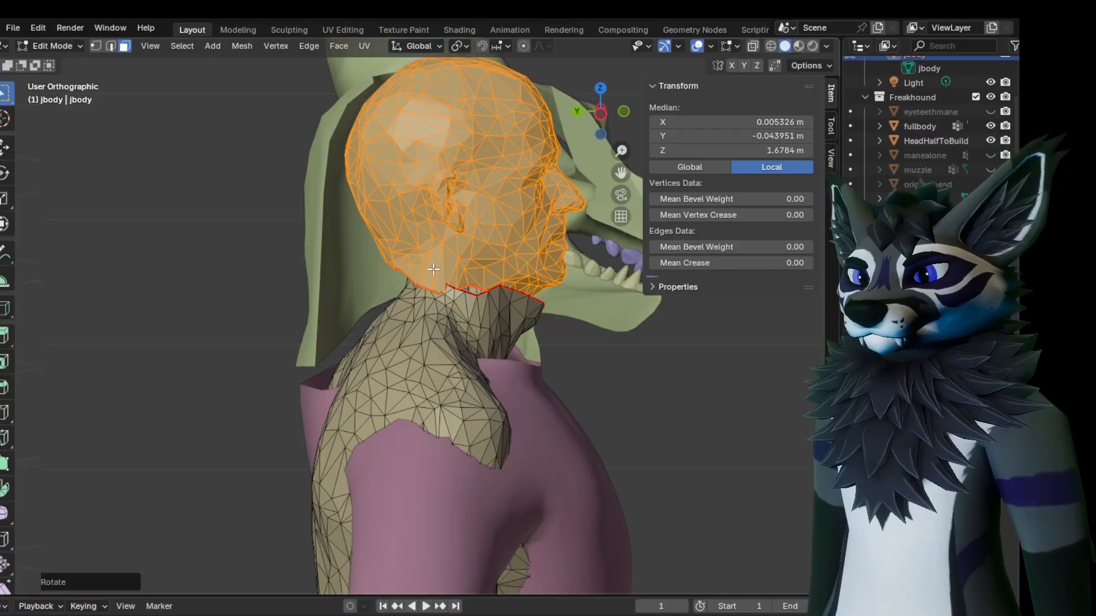
{"action": "middle_click_drag", "start_coordinate": [433, 265], "coordinate": [431, 271]}
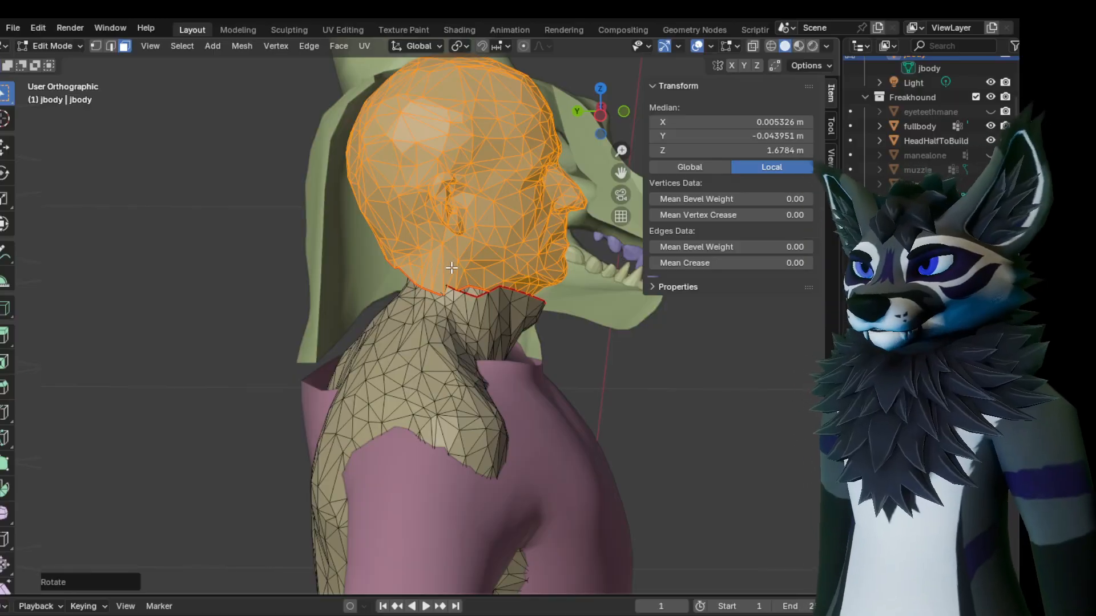
{"action": "mouse_move", "coordinate": [466, 277]}
{"action": "middle_mouse_down"}
{"action": "mouse_move", "coordinate": [409, 318]}
{"action": "mouse_move", "coordinate": [467, 296]}
{"action": "middle_mouse_up"}
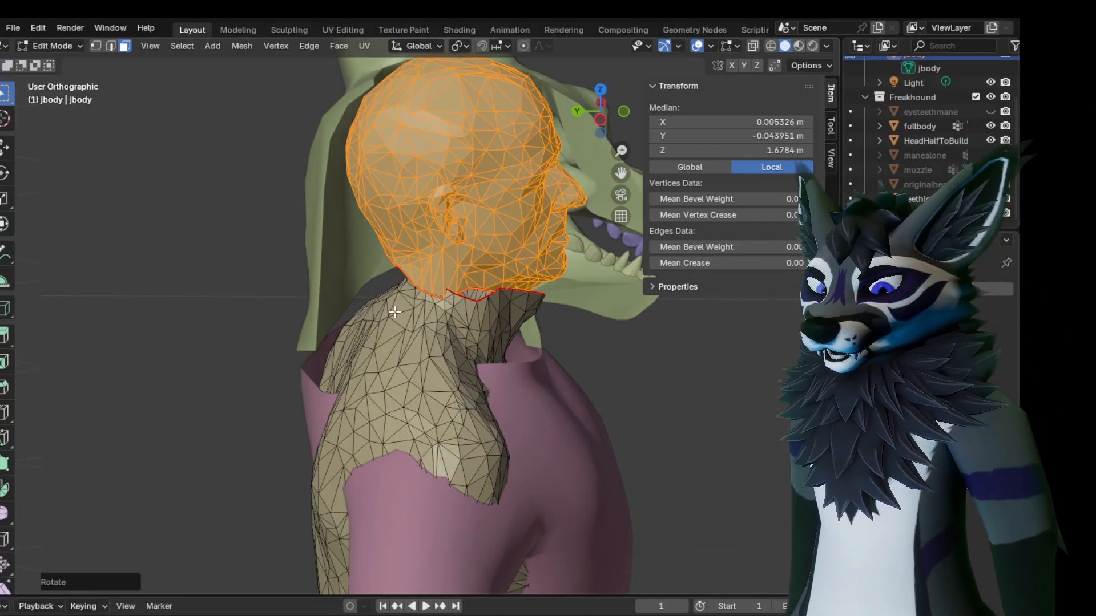
{"action": "middle_click_drag", "start_coordinate": [473, 318], "coordinate": [326, 286]}
{"action": "middle_click_drag", "start_coordinate": [396, 291], "coordinate": [381, 295]}
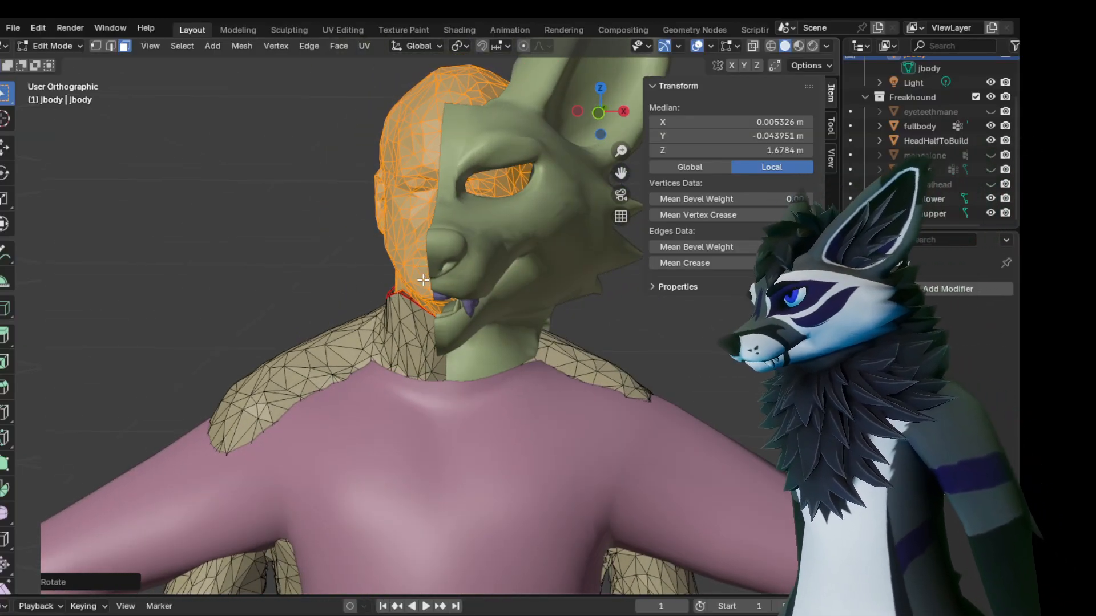
Finish mesh editing of jbody, select the fullbody object, and check its neck and shoulders against the human body
{"action": "mouse_move", "coordinate": [425, 266]}
{"action": "middle_mouse_down"}
{"action": "mouse_move", "coordinate": [470, 274]}
{"action": "mouse_move", "coordinate": [438, 246]}
{"action": "mouse_move", "coordinate": [405, 276]}
{"action": "middle_mouse_up"}
{"action": "key", "text": "Tab"}
{"action": "middle_click_drag", "start_coordinate": [493, 385], "coordinate": [525, 249]}
{"action": "left_click", "coordinate": [480, 314]}
{"action": "middle_click_drag", "start_coordinate": [480, 314], "coordinate": [433, 358]}
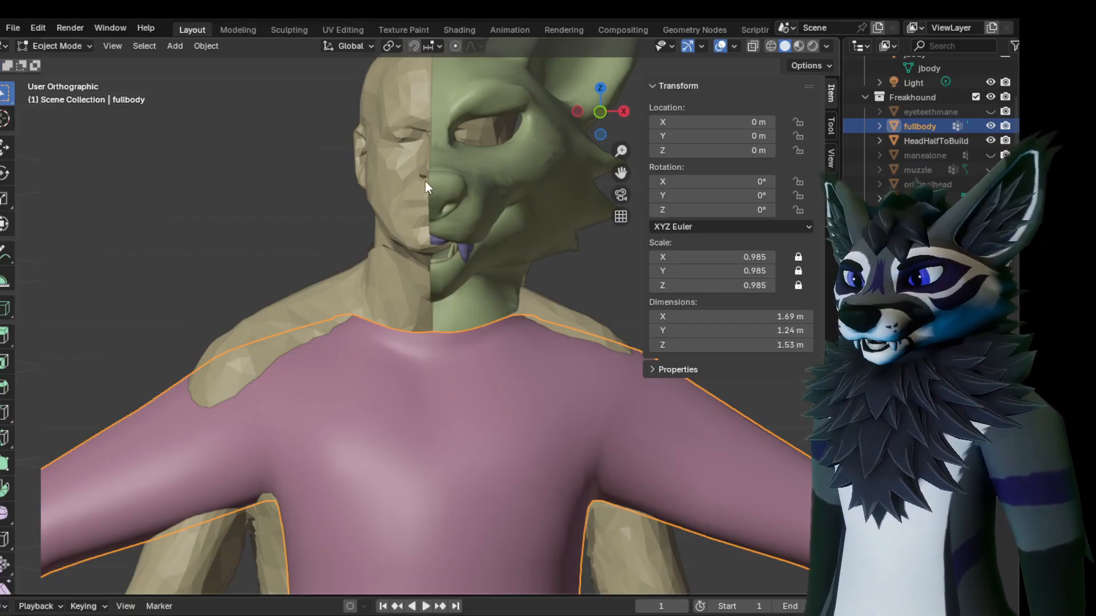
{"action": "middle_click_drag", "start_coordinate": [456, 308], "coordinate": [497, 323]}
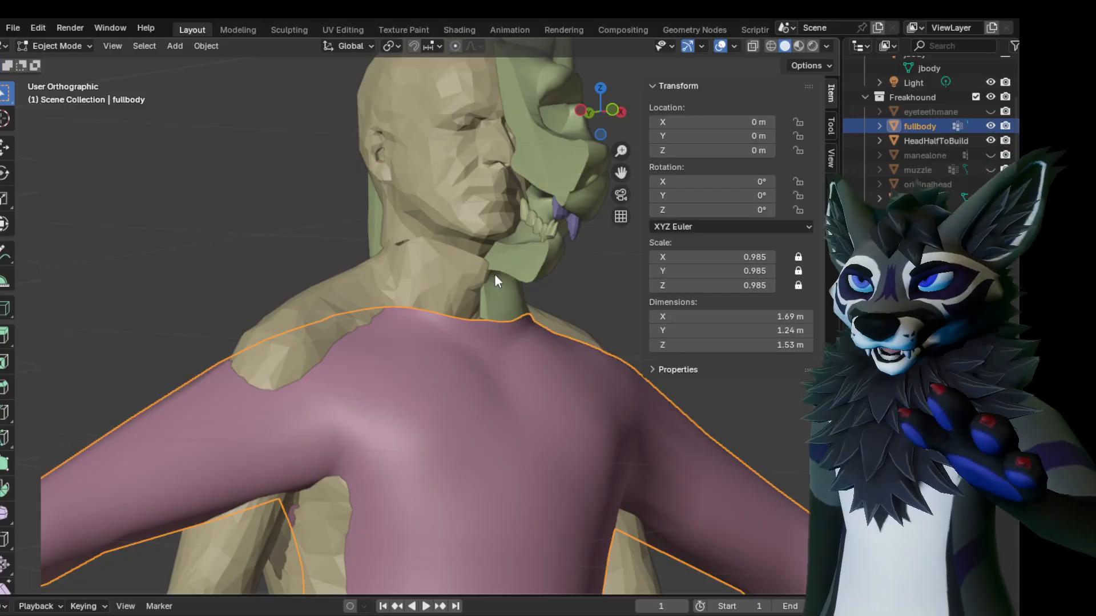
{"action": "middle_click_drag", "start_coordinate": [423, 295], "coordinate": [442, 301]}
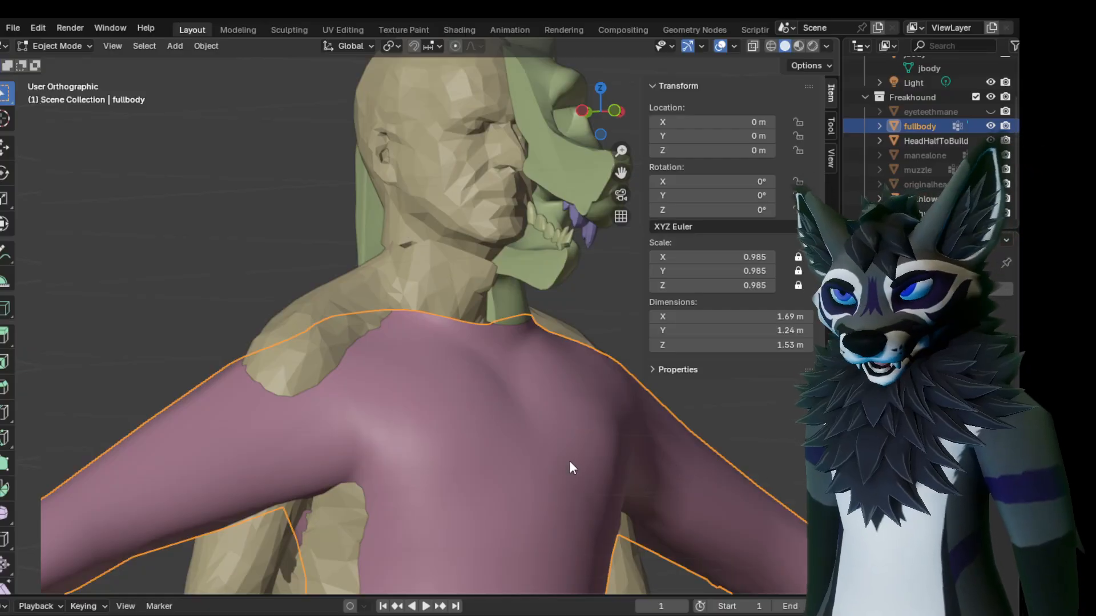
Open fullbody for mesh editing and mark a seam across its waist from the front centre line to the side seam
{"action": "key", "text": "Tab"}
{"action": "middle_click_drag", "start_coordinate": [555, 459], "coordinate": [569, 421]}
{"action": "scroll", "coordinate": [533, 428], "scroll_direction": "down", "scroll_amount": 3}
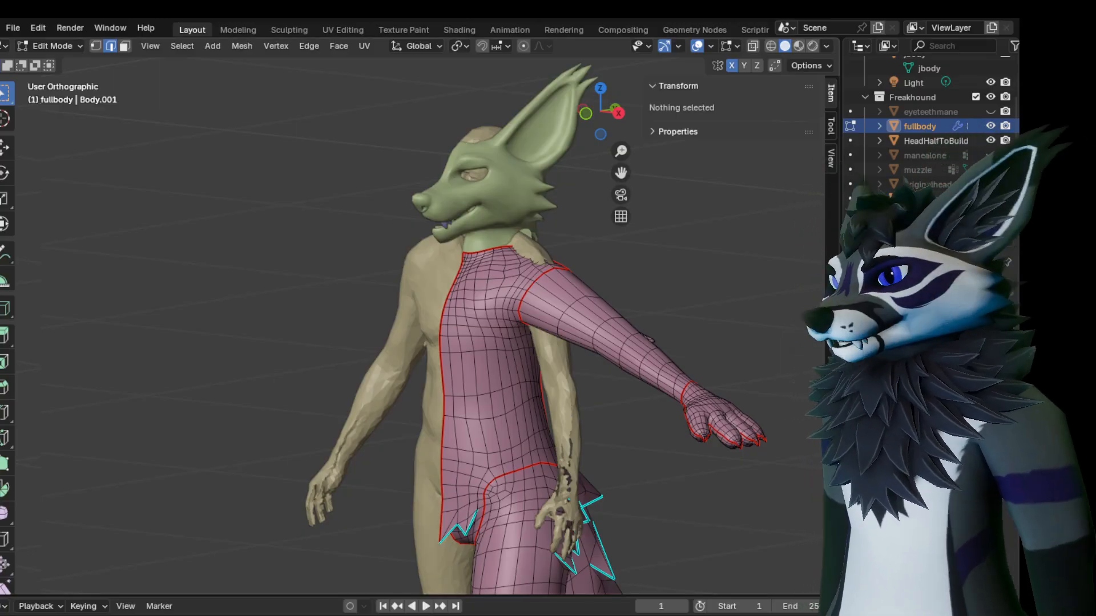
{"action": "mouse_move", "coordinate": [513, 400]}
{"action": "middle_mouse_down"}
{"action": "mouse_move", "coordinate": [503, 399]}
{"action": "mouse_move", "coordinate": [557, 392]}
{"action": "mouse_move", "coordinate": [492, 399]}
{"action": "middle_mouse_up"}
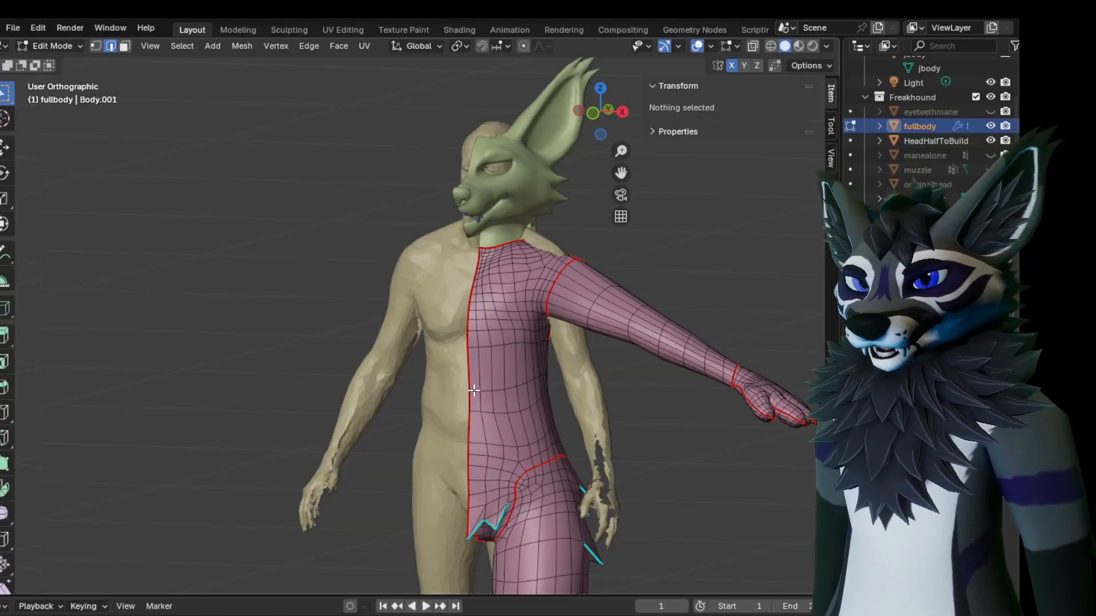
{"action": "left_click", "coordinate": [474, 390]}
{"action": "middle_click_drag", "start_coordinate": [521, 392], "coordinate": [572, 398]}
{"action": "left_click", "coordinate": [391, 398], "text": "ctrl"}
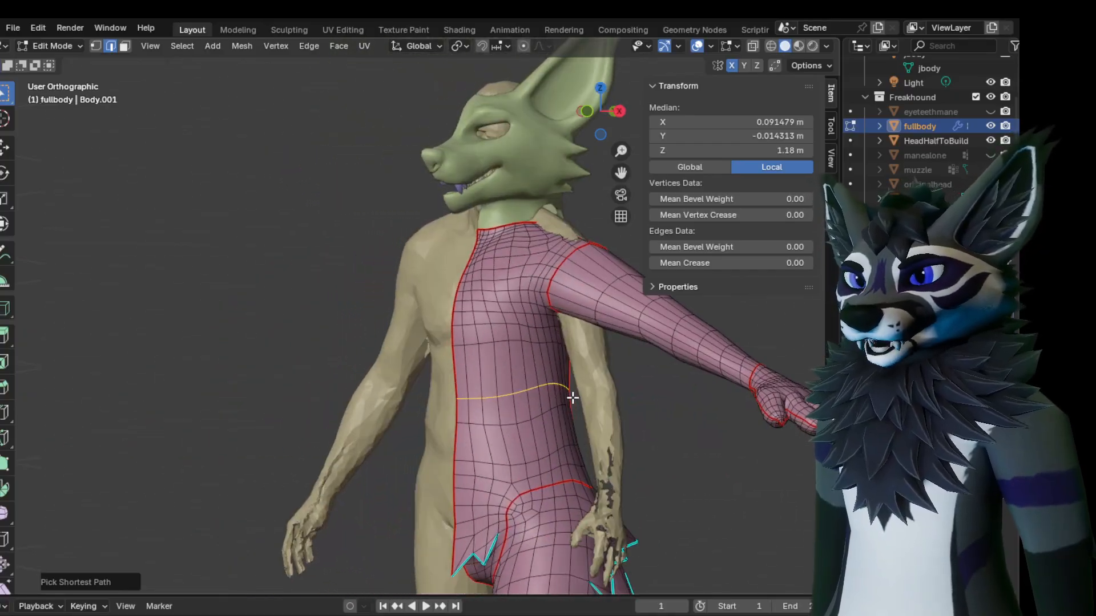
{"action": "left_click", "coordinate": [310, 45]}
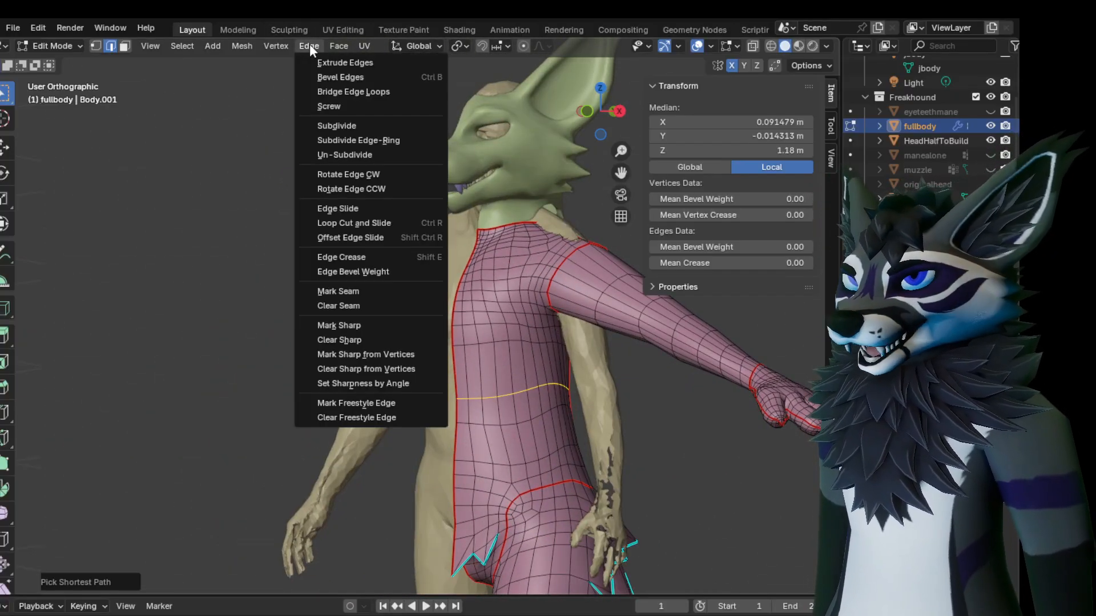
{"action": "left_click", "coordinate": [361, 291]}
{"action": "middle_click_drag", "start_coordinate": [519, 317], "coordinate": [541, 316]}
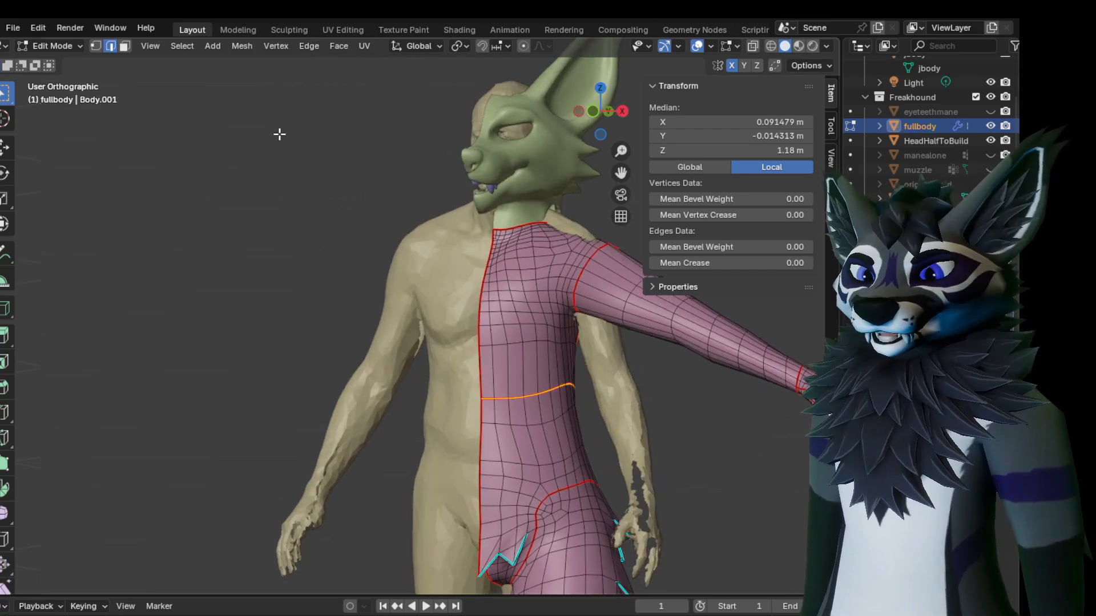
Select the linked faces of fullbody's upper torso above the waist seam, together with the arm and hand
{"action": "left_click", "coordinate": [126, 47]}
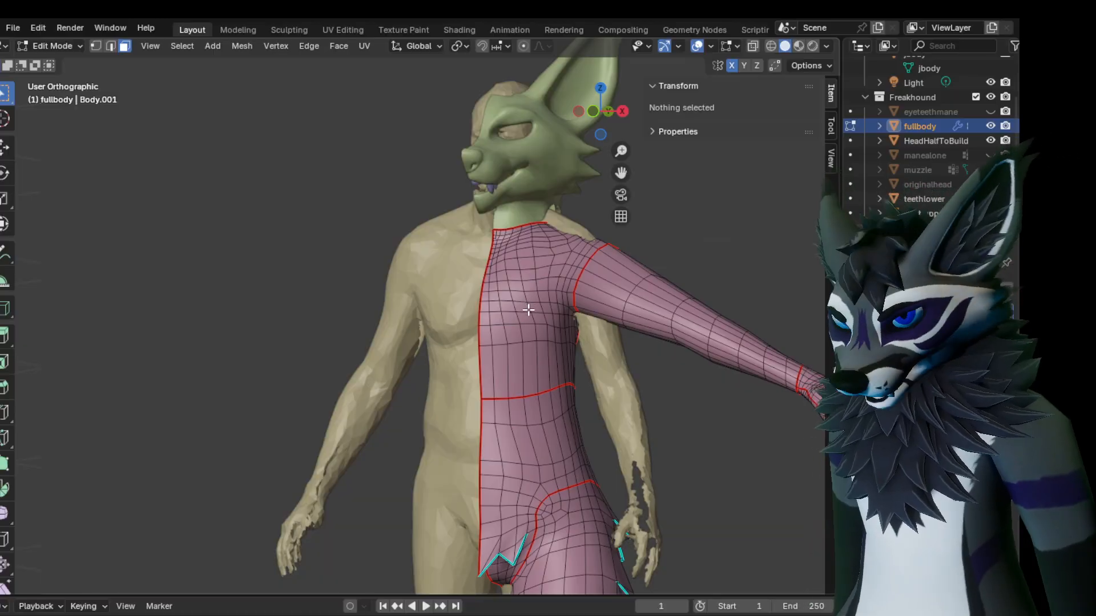
{"action": "key", "text": "l"}
{"action": "key", "text": "l"}
{"action": "middle_click_drag", "start_coordinate": [598, 324], "coordinate": [360, 257], "text": "shift"}
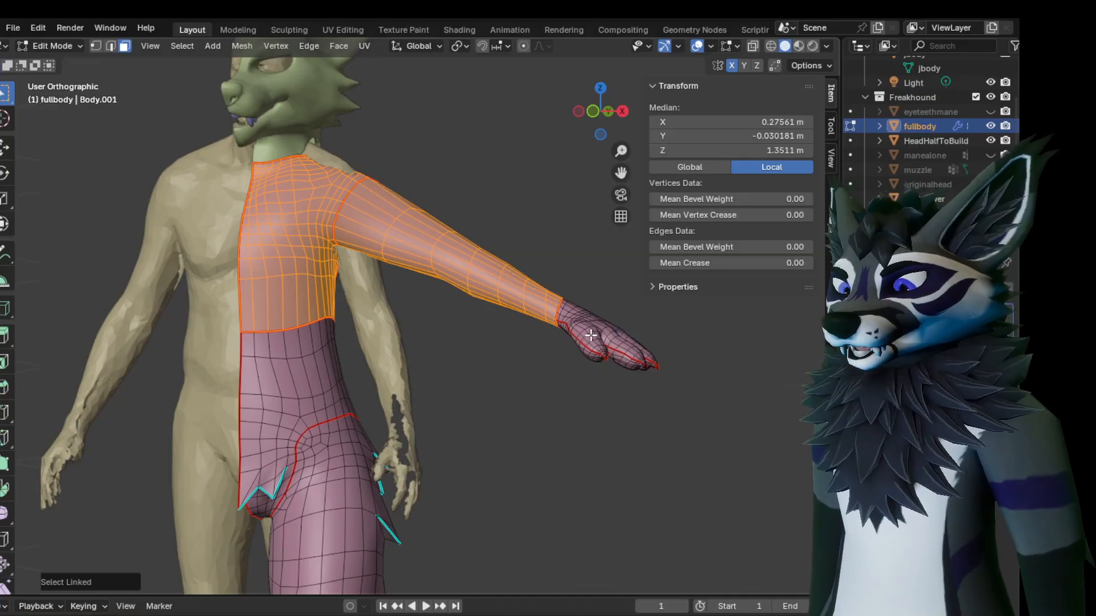
{"action": "key", "text": "l"}
{"action": "middle_click_drag", "start_coordinate": [597, 347], "coordinate": [596, 269]}
{"action": "key", "text": "l"}
{"action": "middle_click_drag", "start_coordinate": [497, 273], "coordinate": [528, 341]}
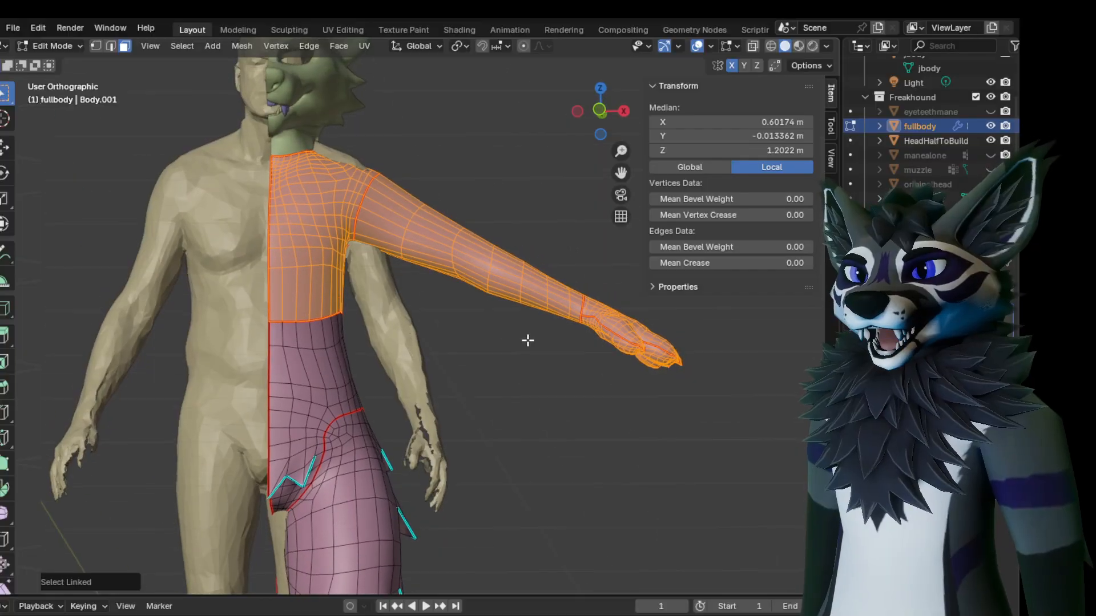
{"action": "middle_click_drag", "start_coordinate": [478, 311], "coordinate": [553, 361], "text": "shift"}
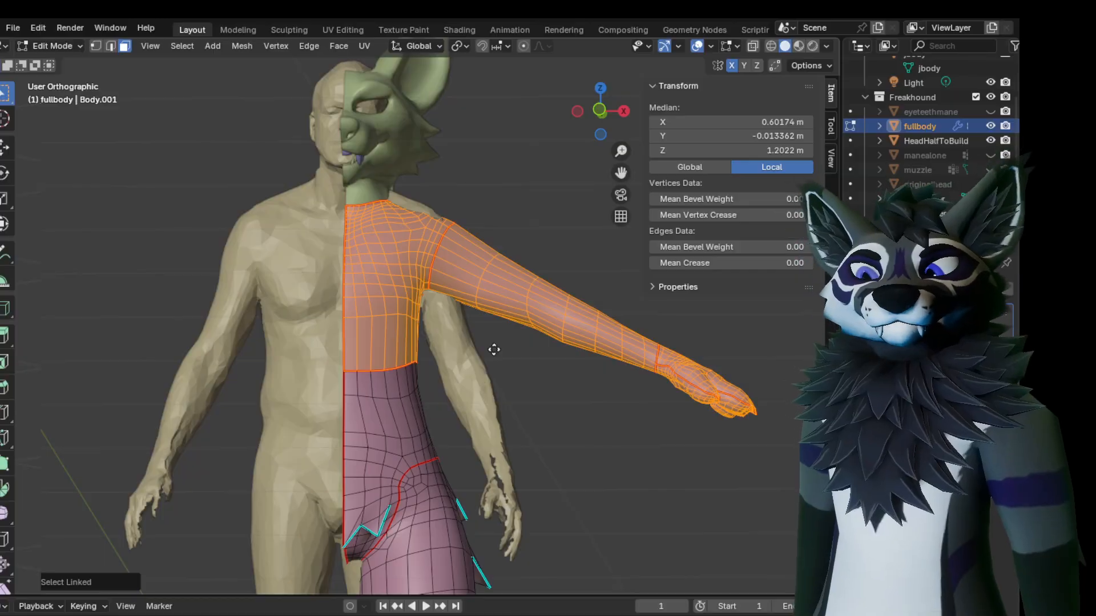
{"action": "key", "text": "g"}
{"action": "key", "text": "y"}
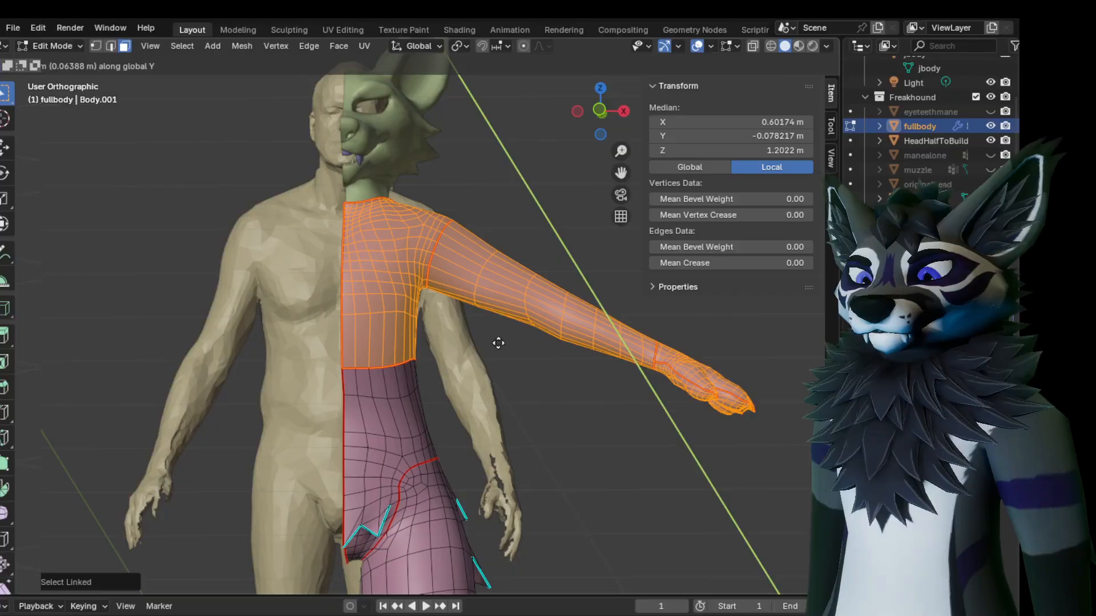
{"action": "left_click", "coordinate": [498, 343]}
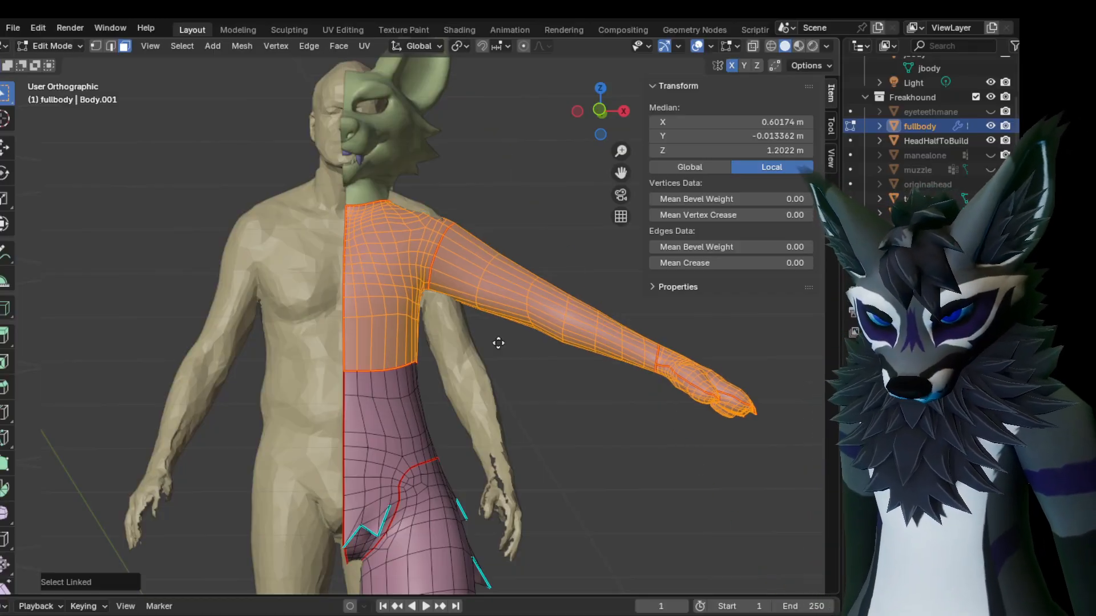
Try raising the selected upper torso, arm and hand about 0.032 m along the Z axis, and undo the move
{"action": "key", "text": "g"}
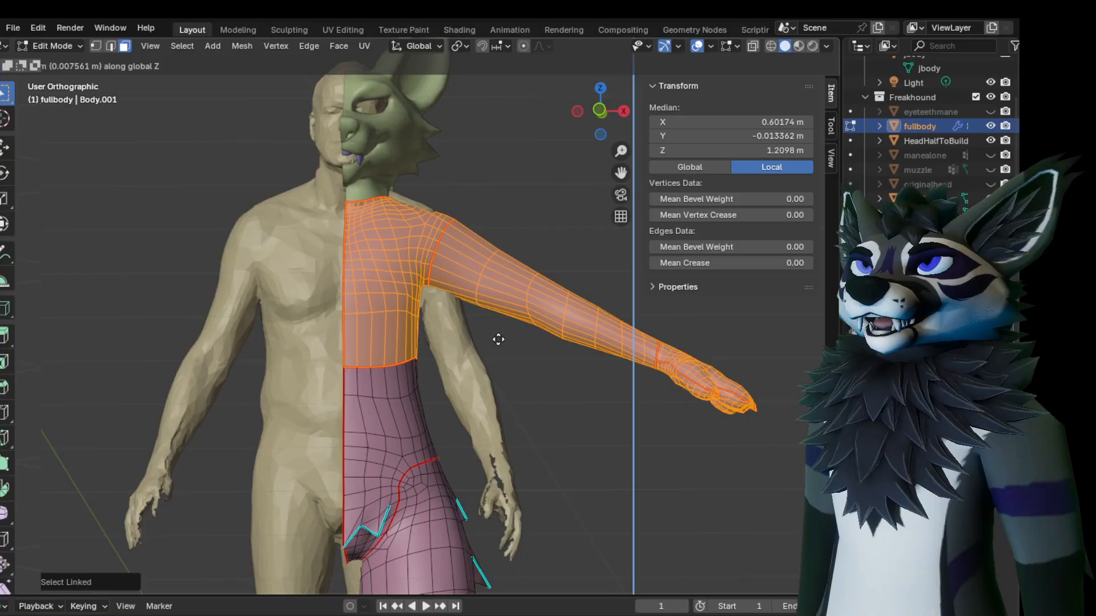
{"action": "left_click", "coordinate": [498, 327]}
{"action": "middle_click_drag", "start_coordinate": [498, 343], "coordinate": [215, 371]}
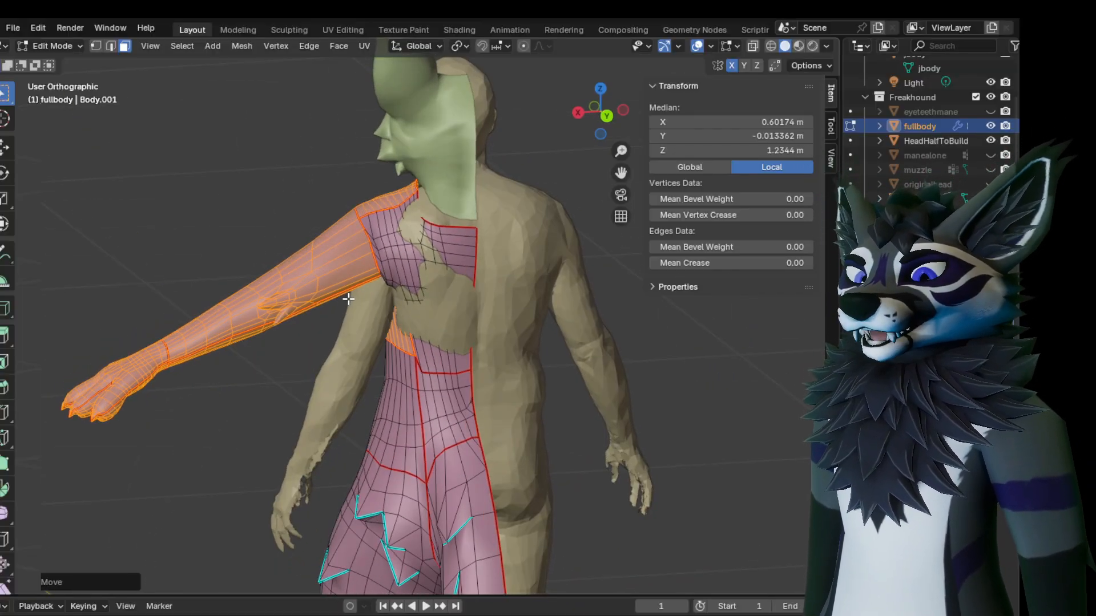
{"action": "key", "text": "ctrl+z"}
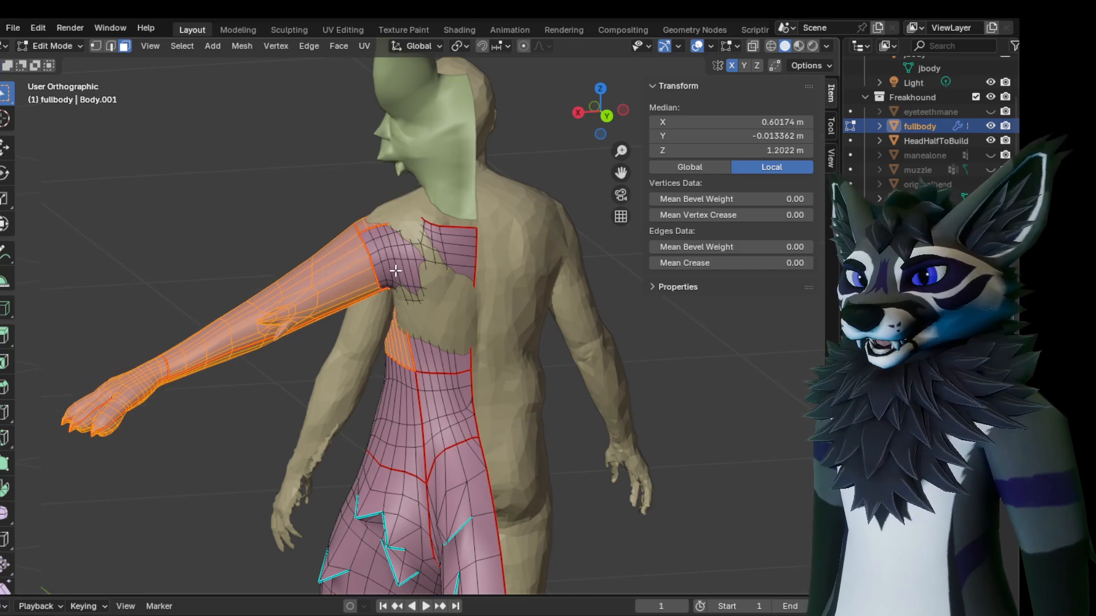
Add the linked upper-back faces to the selection and raise the whole upper body about 0.027 m along the Z axis
{"action": "key", "text": "ctrl+l"}
{"action": "middle_click_drag", "start_coordinate": [393, 271], "coordinate": [485, 256]}
{"action": "key", "text": "g"}
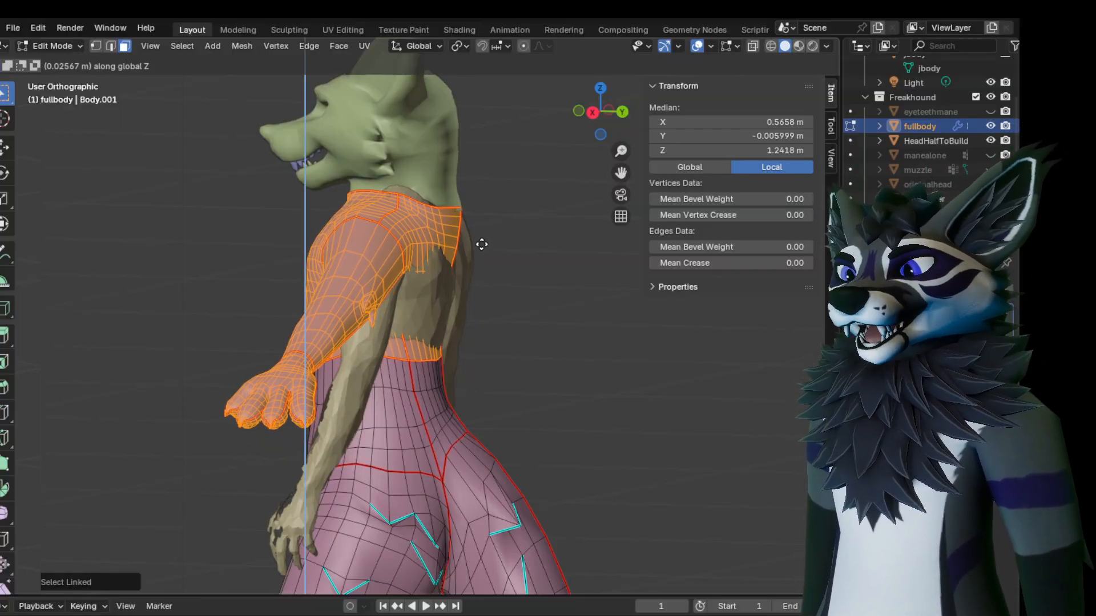
{"action": "left_click", "coordinate": [481, 243]}
{"action": "middle_click_drag", "start_coordinate": [465, 261], "coordinate": [600, 267]}
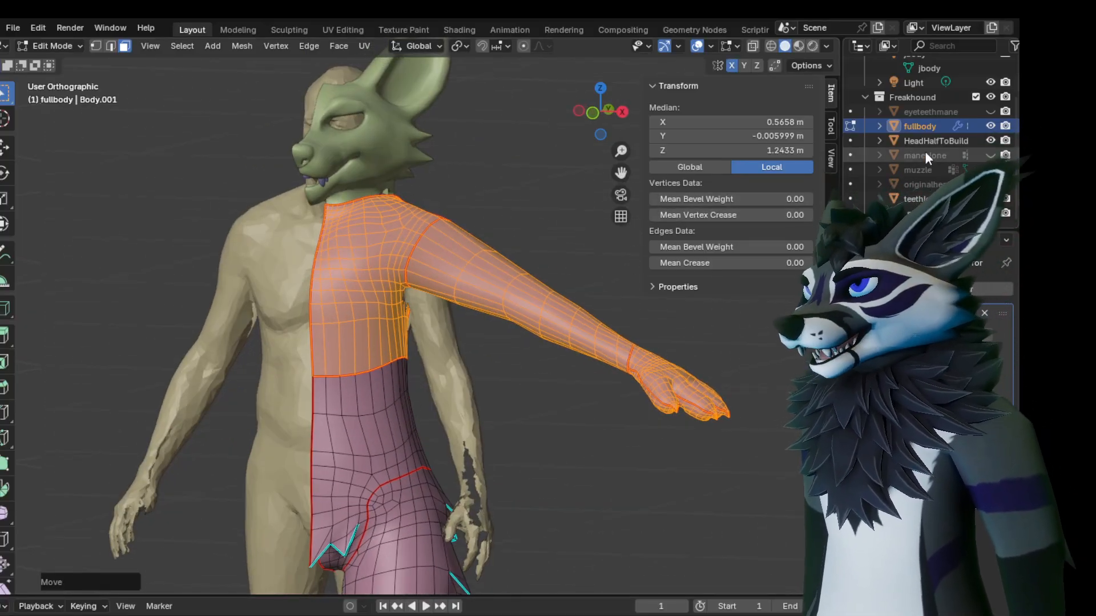
Show the manealone object and compare its position with the raised shoulders, toggling the half head's and fullbody's visibility
{"action": "left_click", "coordinate": [990, 140]}
{"action": "left_click", "coordinate": [990, 140]}
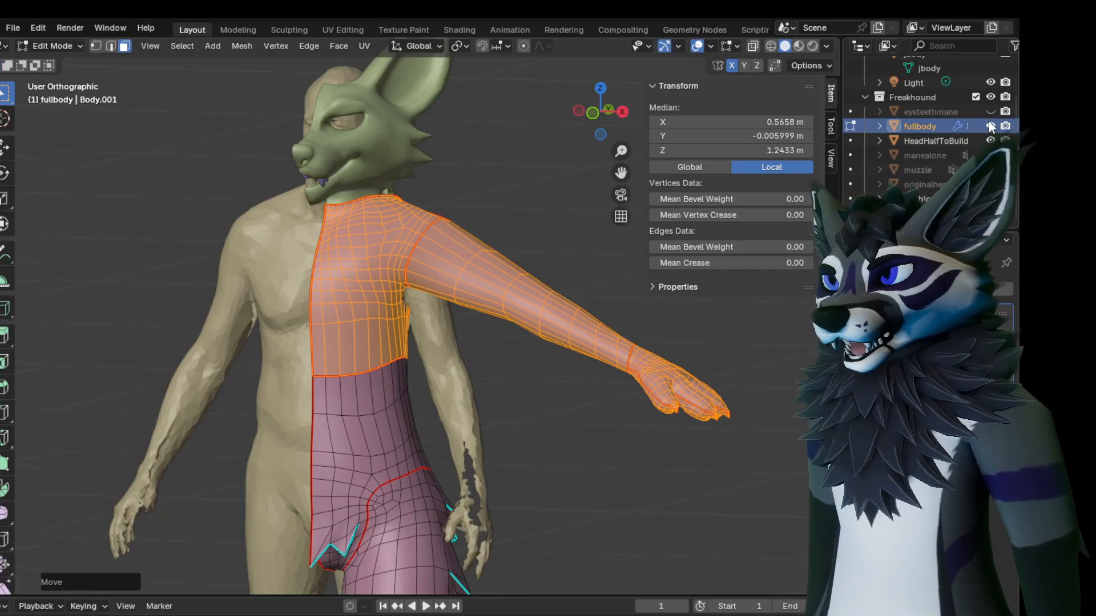
{"action": "left_click", "coordinate": [990, 155]}
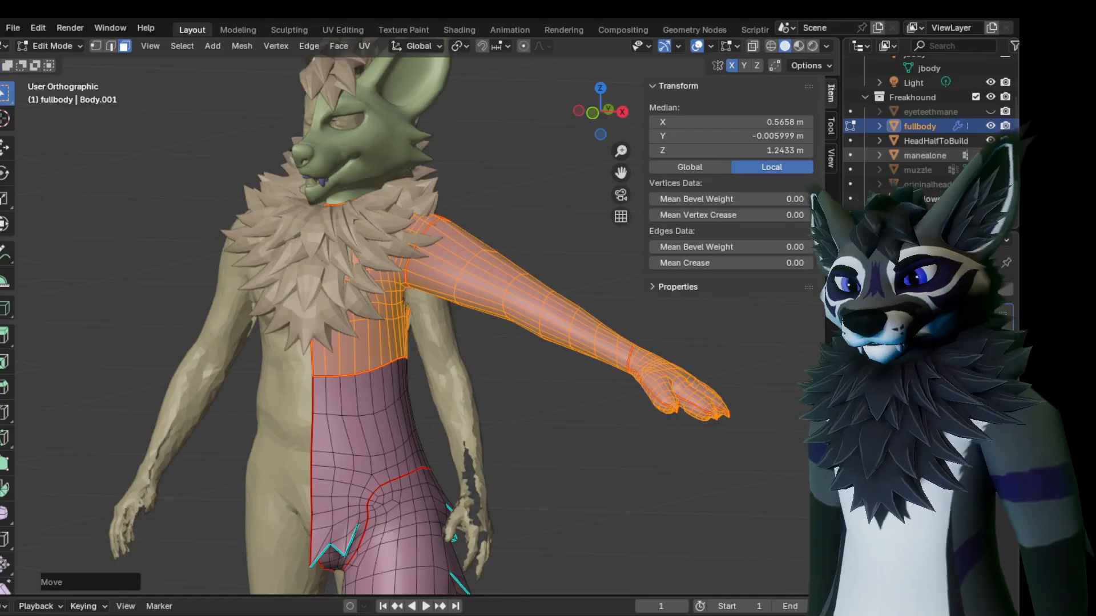
{"action": "middle_click_drag", "start_coordinate": [482, 213], "coordinate": [291, 205]}
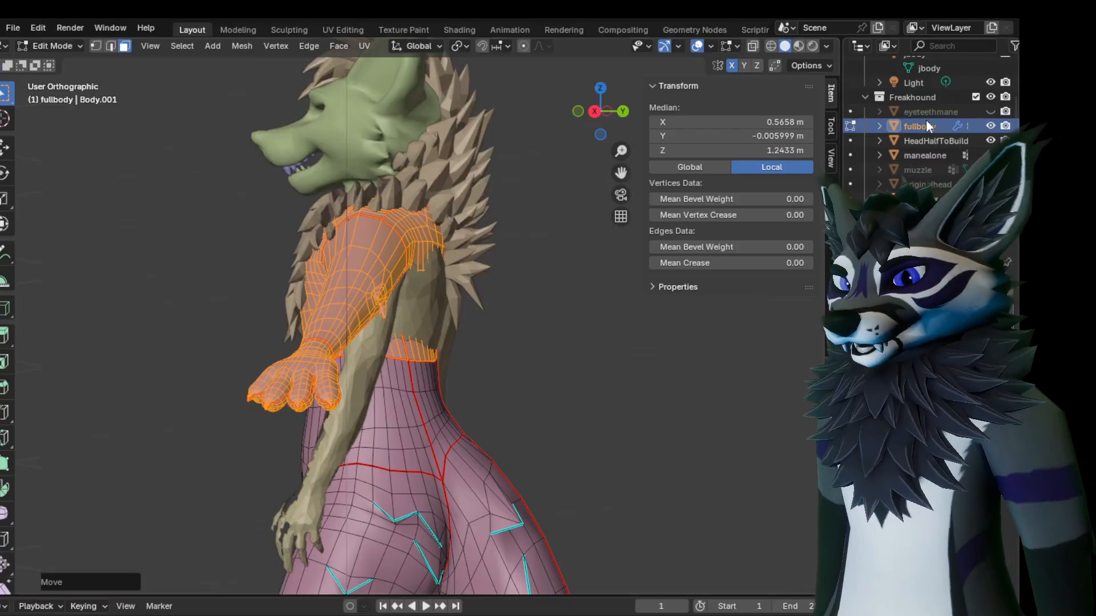
{"action": "left_click", "coordinate": [990, 125]}
{"action": "left_click", "coordinate": [990, 125]}
{"action": "left_click", "coordinate": [989, 125]}
{"action": "left_click", "coordinate": [990, 125]}
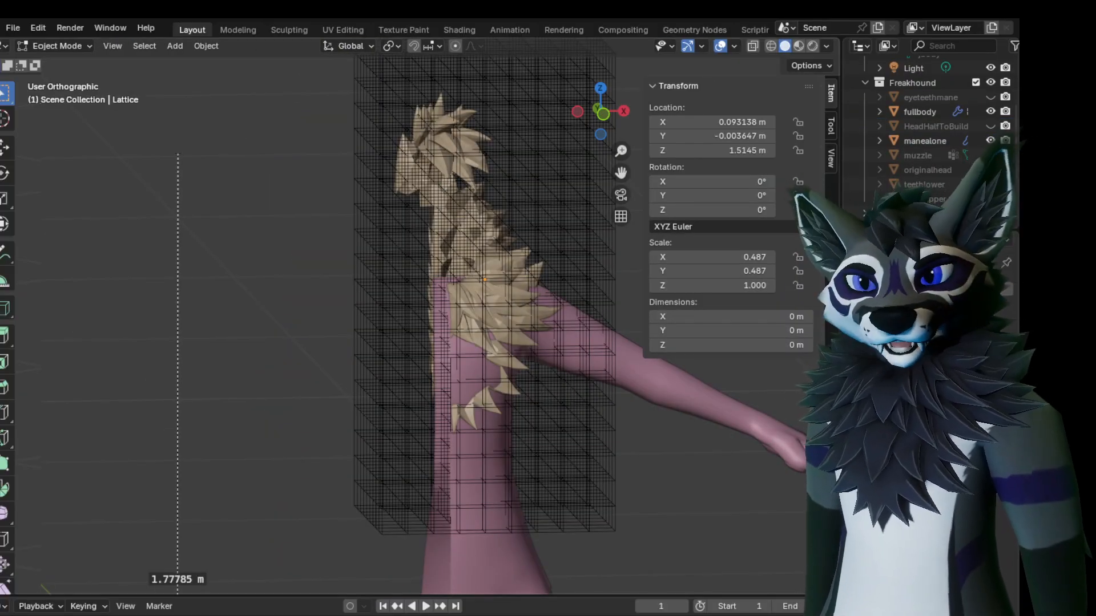
Examine how the mane sits on the neck and shoulders inside the lattice, with HeadHalfToBuild shown and hidden
{"action": "middle_click_drag", "start_coordinate": [491, 411], "coordinate": [595, 234]}
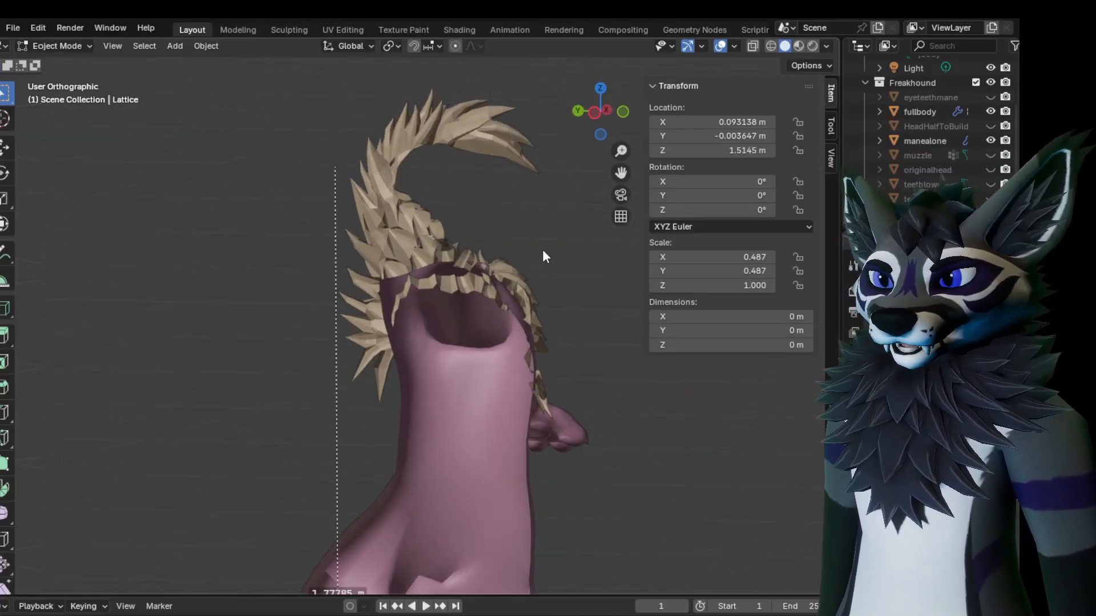
{"action": "scroll", "coordinate": [465, 299], "scroll_direction": "up", "scroll_amount": 3}
{"action": "middle_click_drag", "start_coordinate": [472, 289], "coordinate": [207, 296]}
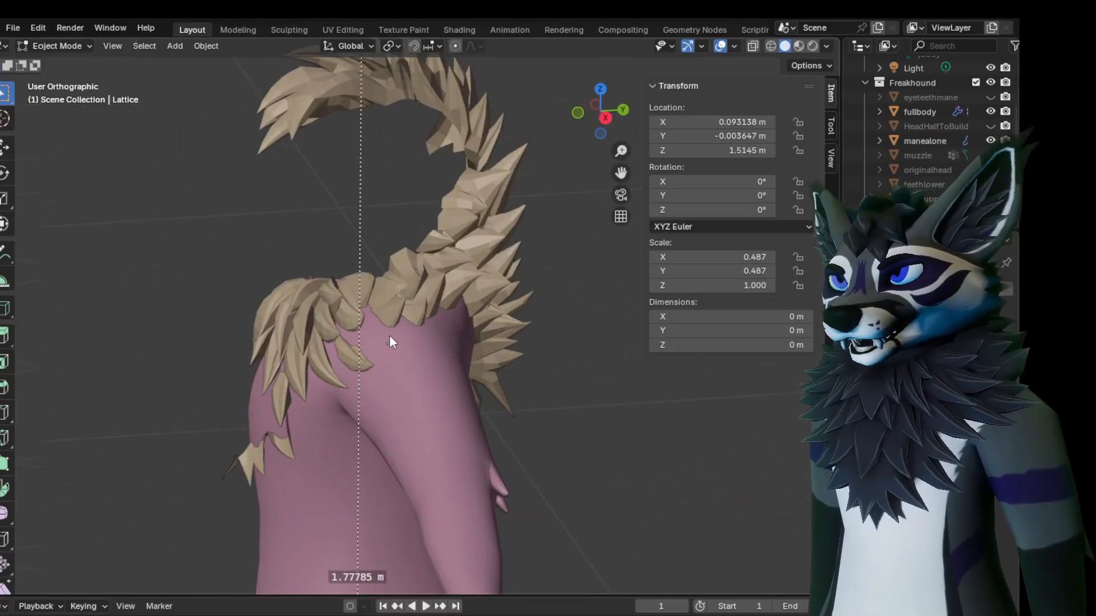
{"action": "middle_click_drag", "start_coordinate": [398, 295], "coordinate": [362, 241]}
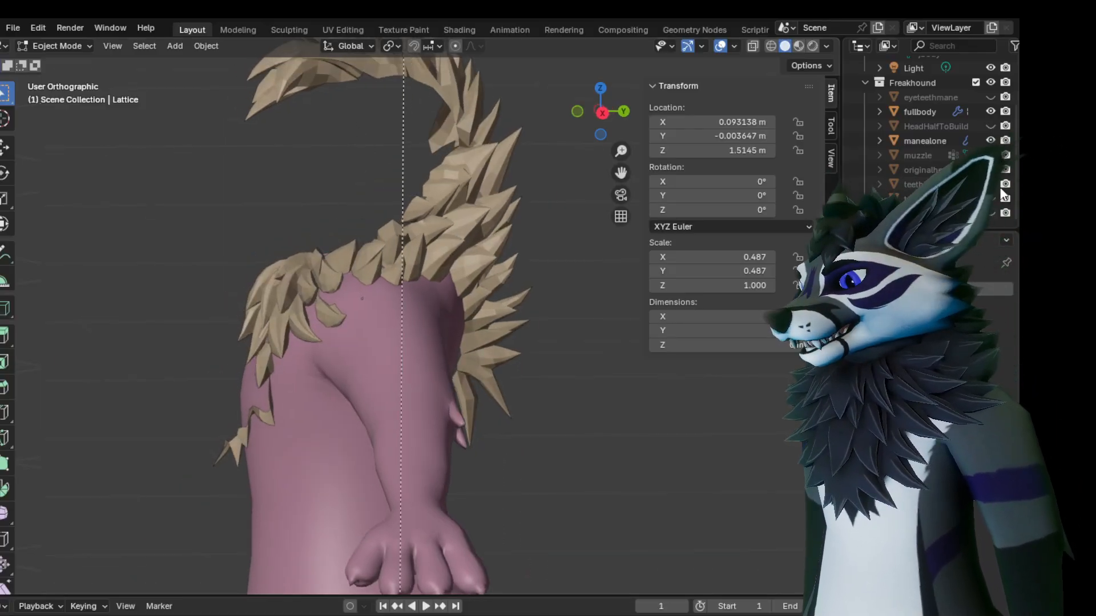
{"action": "left_click", "coordinate": [990, 126]}
{"action": "middle_click_drag", "start_coordinate": [439, 209], "coordinate": [536, 304]}
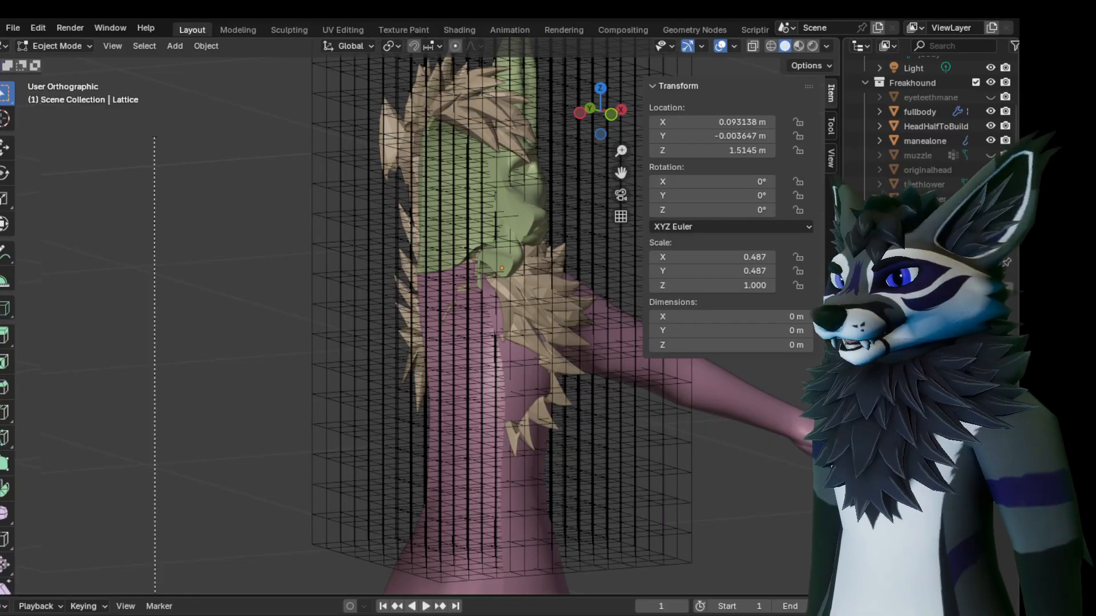
{"action": "middle_click_drag", "start_coordinate": [573, 269], "coordinate": [514, 251]}
{"action": "middle_click_drag", "start_coordinate": [510, 200], "coordinate": [480, 199]}
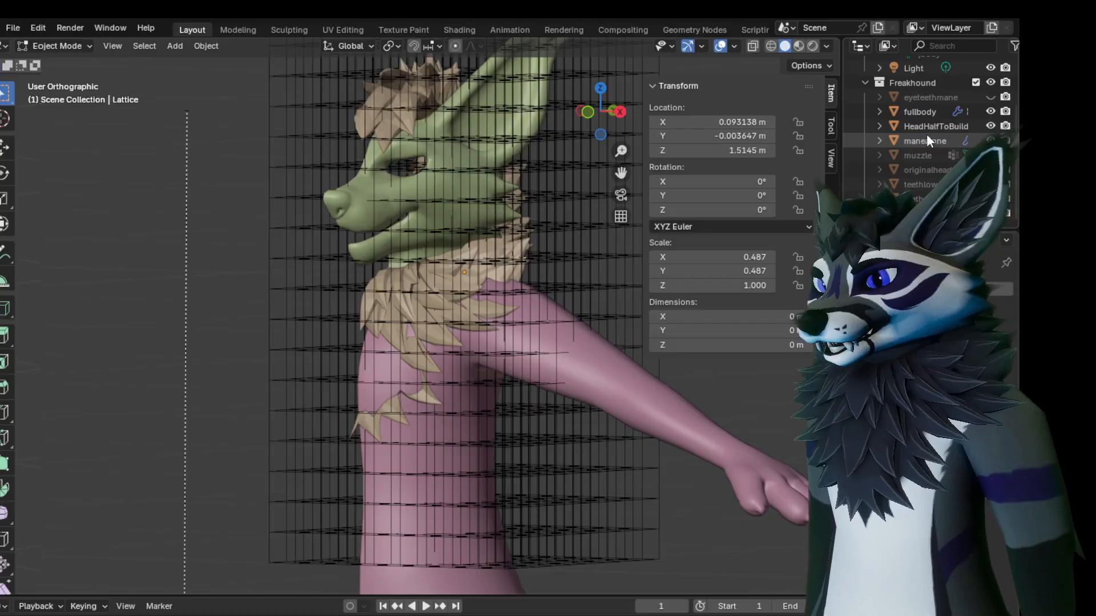
{"action": "left_click", "coordinate": [990, 126]}
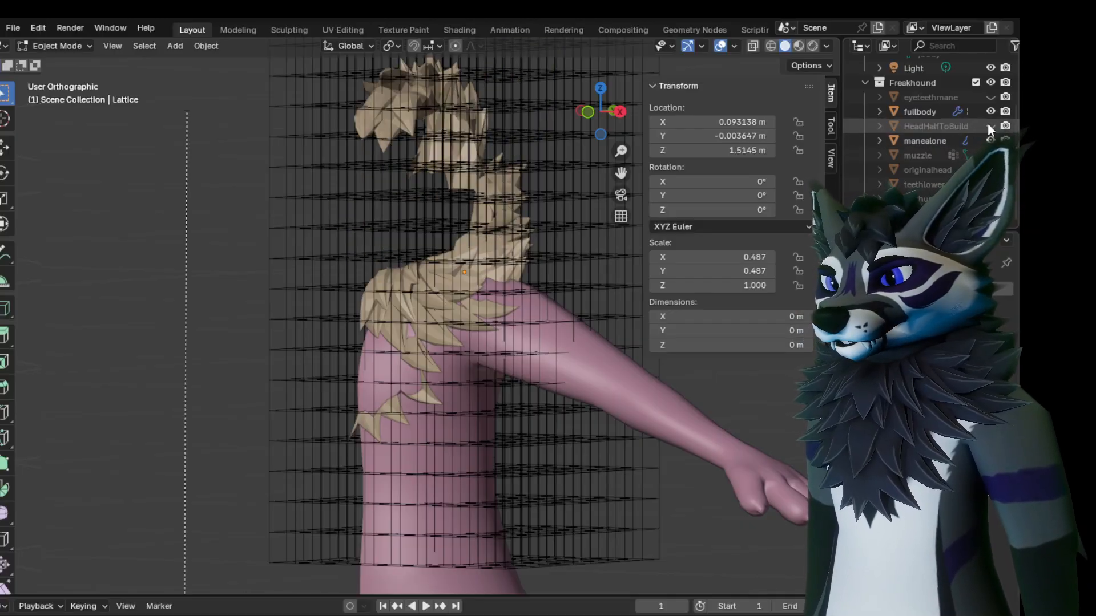
Select the manealone object and inspect its coverage by the lattice from the side
{"action": "left_click", "coordinate": [910, 142]}
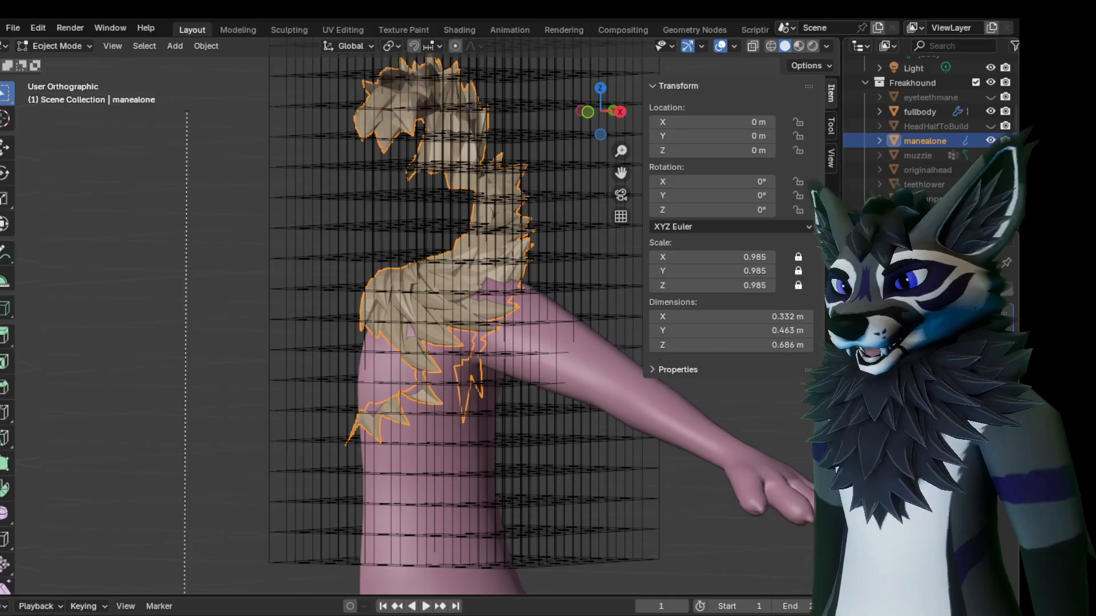
{"action": "middle_click_drag", "start_coordinate": [563, 290], "coordinate": [542, 289]}
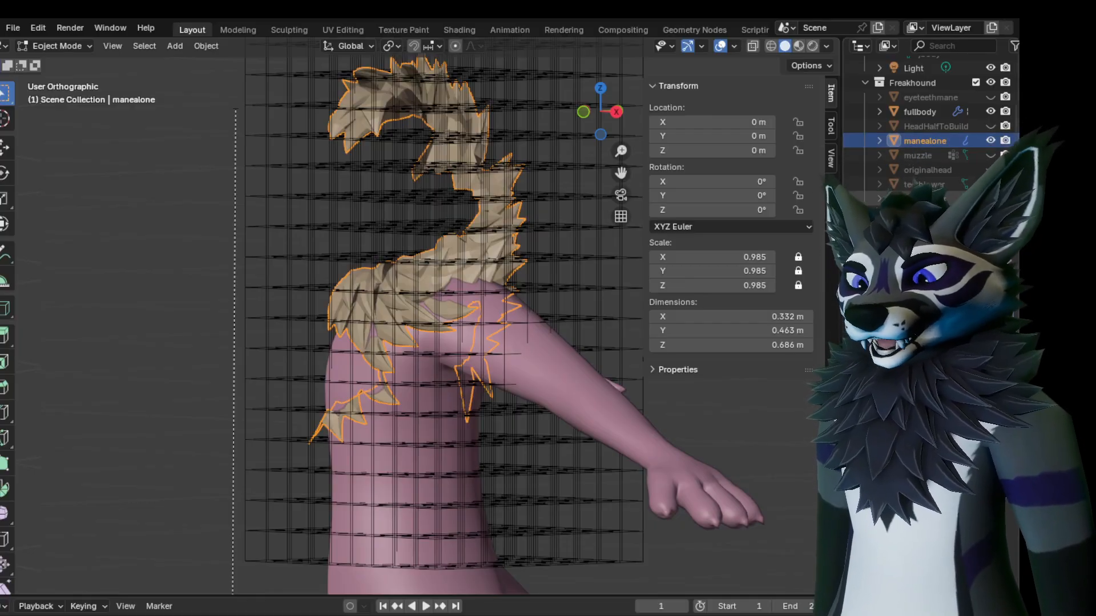
{"action": "middle_click_drag", "start_coordinate": [622, 252], "coordinate": [565, 240]}
{"action": "middle_click_drag", "start_coordinate": [365, 180], "coordinate": [440, 225]}
{"action": "key", "text": "Tab"}
{"action": "key", "text": "Tab"}
Edit the Lattice and raise the two rows of control points above the shoulder, the upper row about 0.028 m and the lower row slightly
{"action": "left_click", "coordinate": [364, 199]}
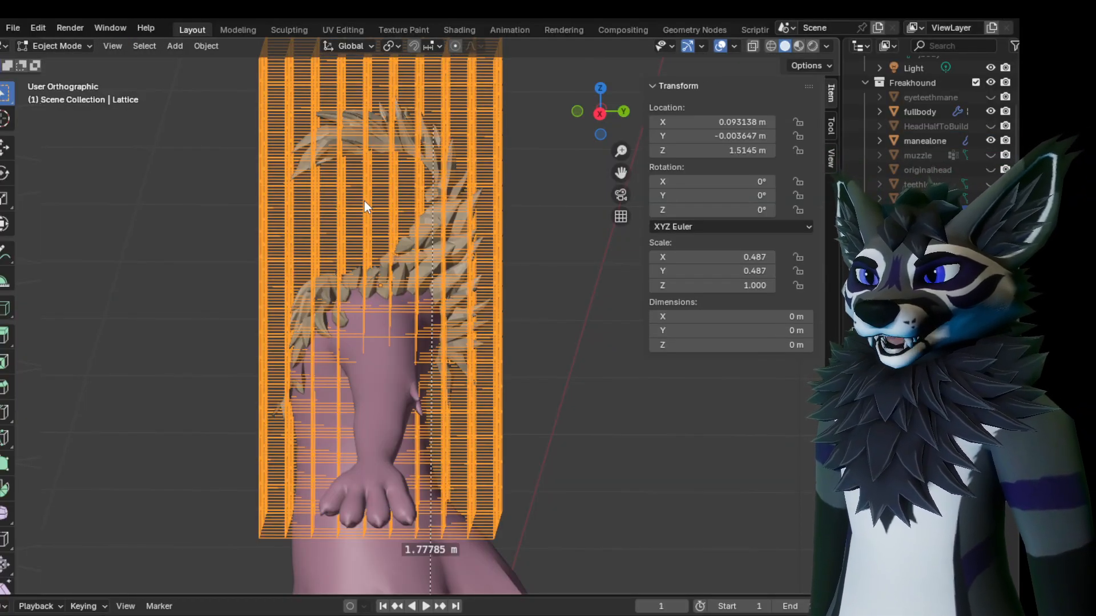
{"action": "key", "text": "Tab"}
{"action": "middle_click_drag", "start_coordinate": [386, 214], "coordinate": [403, 225]}
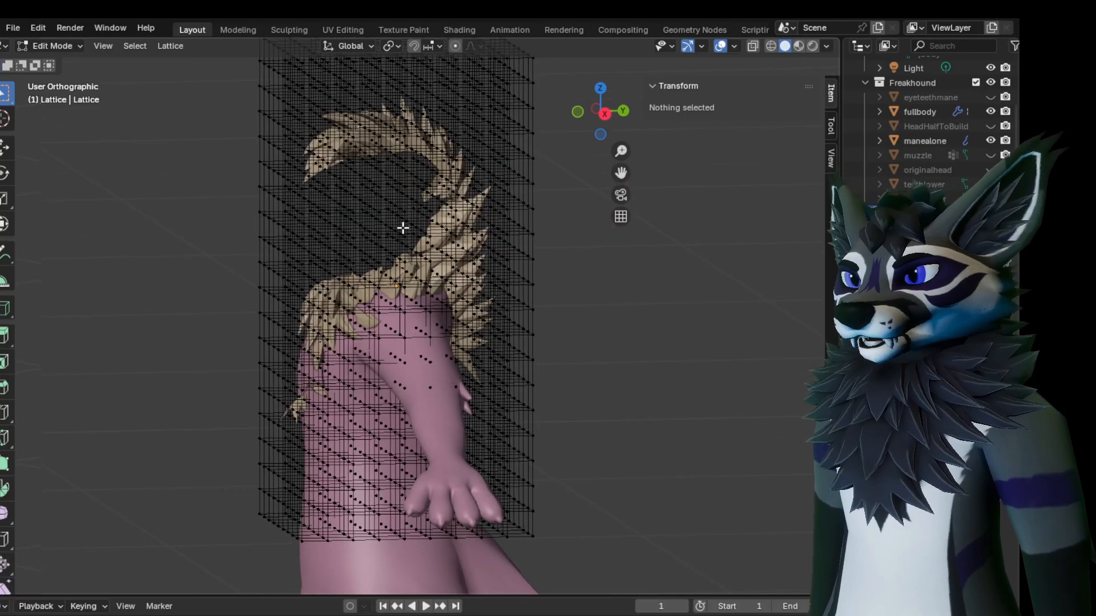
{"action": "scroll", "coordinate": [384, 280], "scroll_direction": "up", "scroll_amount": 2}
{"action": "mouse_move", "coordinate": [431, 280]}
{"action": "middle_mouse_down"}
{"action": "mouse_move", "coordinate": [404, 276]}
{"action": "mouse_move", "coordinate": [423, 271]}
{"action": "middle_mouse_up"}
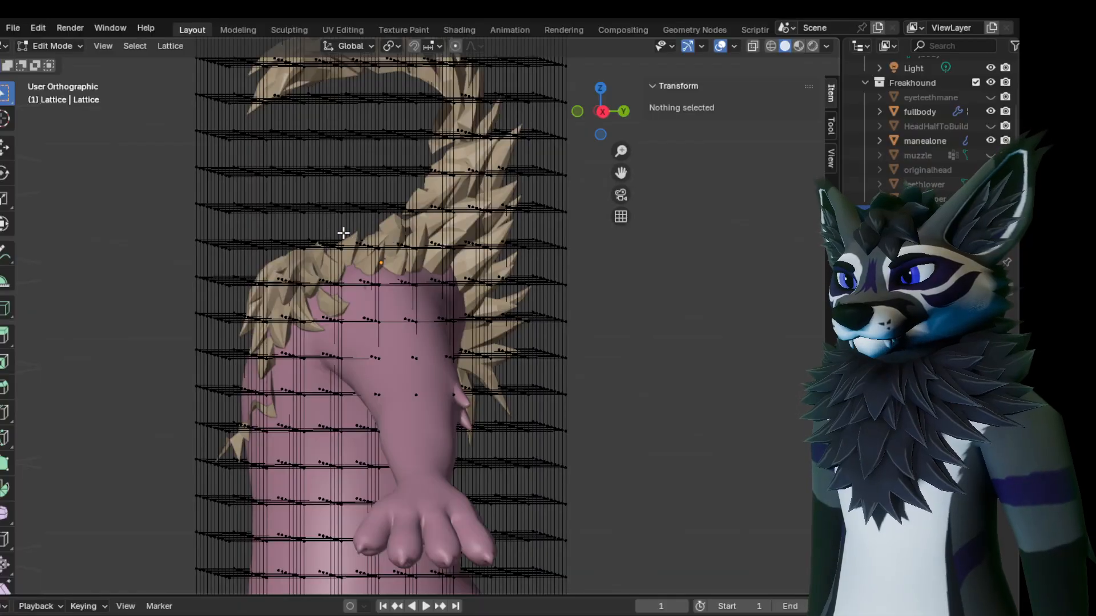
{"action": "left_click_drag", "start_coordinate": [423, 258], "coordinate": [423, 258]}
{"action": "mouse_move", "coordinate": [423, 258]}
{"action": "middle_mouse_down"}
{"action": "mouse_move", "coordinate": [424, 294]}
{"action": "mouse_move", "coordinate": [414, 253]}
{"action": "middle_mouse_up"}
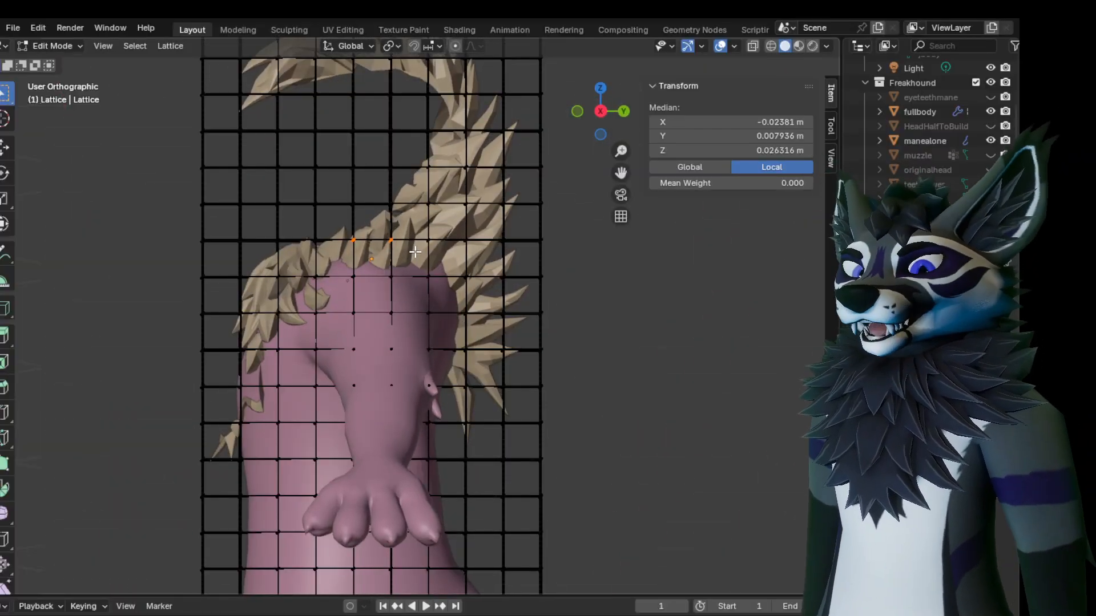
{"action": "key", "text": "g"}
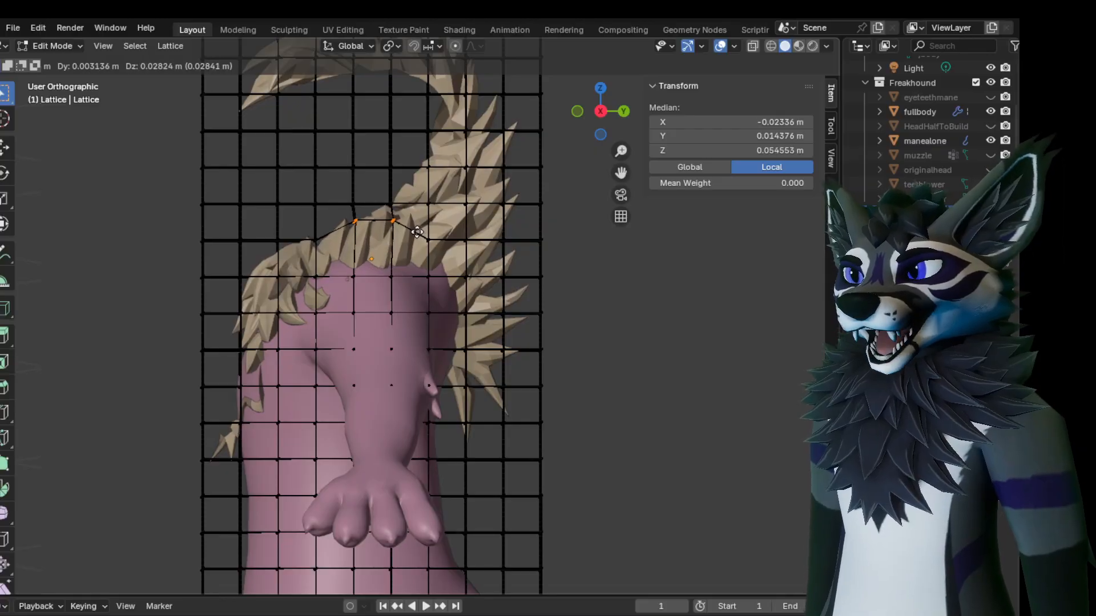
{"action": "left_click", "coordinate": [417, 232]}
{"action": "key", "text": "g"}
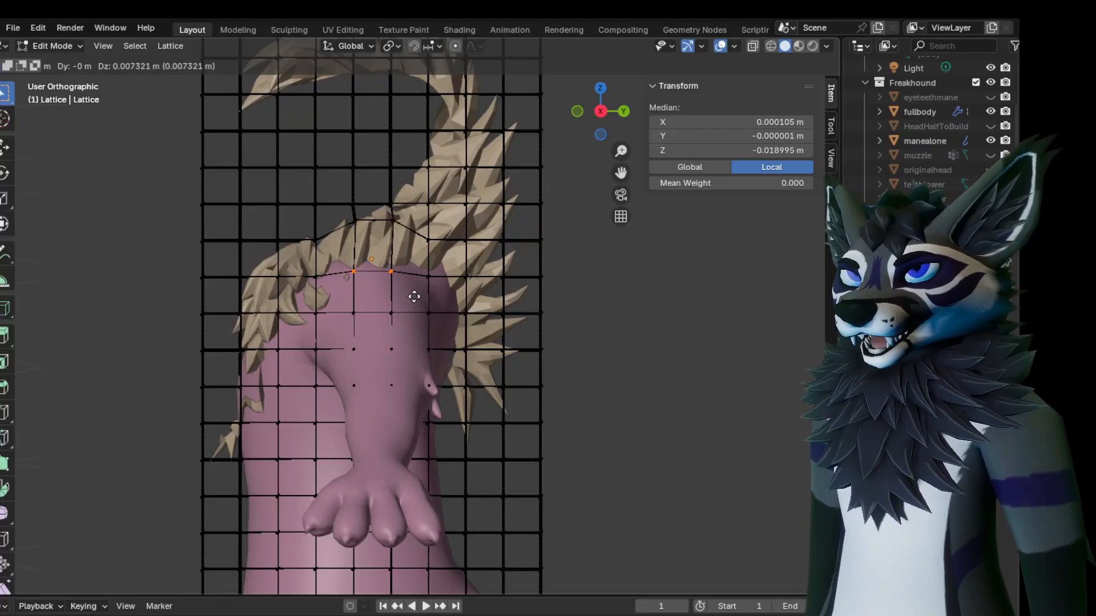
{"action": "left_click", "coordinate": [413, 278]}
Reposition the selected lattice rows and individual control points around the side of the neck to fit the mane over the shoulder
{"action": "middle_click_drag", "start_coordinate": [404, 284], "coordinate": [611, 364], "text": "shift"}
{"action": "scroll", "coordinate": [452, 271], "scroll_direction": "up", "scroll_amount": 2}
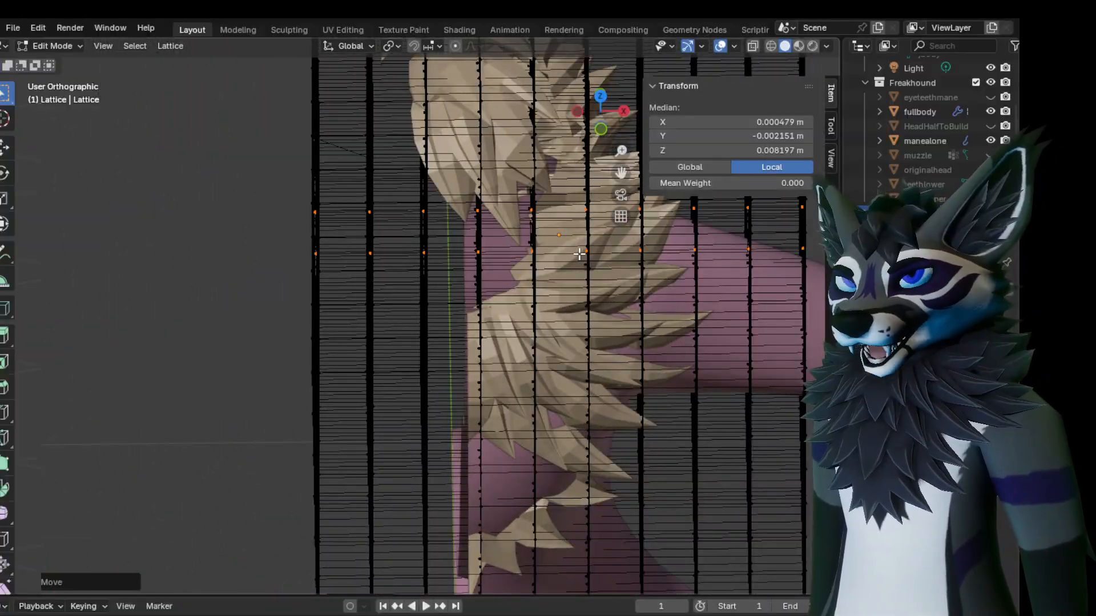
{"action": "middle_click_drag", "start_coordinate": [604, 321], "coordinate": [500, 312]}
{"action": "key", "text": "g"}
{"action": "left_click", "coordinate": [632, 288]}
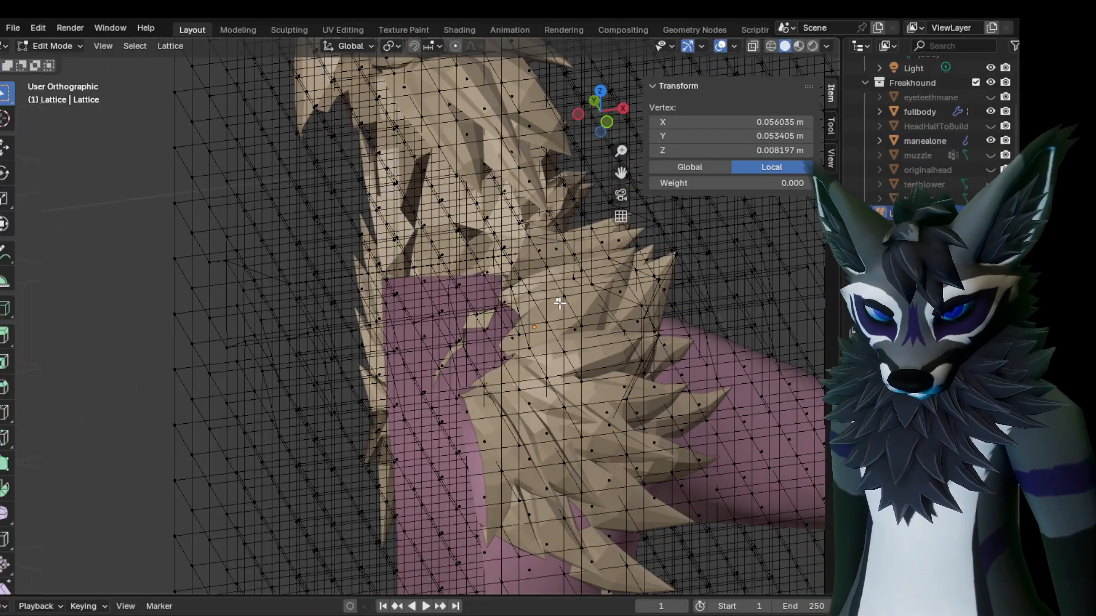
{"action": "key", "text": "g"}
{"action": "left_click", "coordinate": [581, 298]}
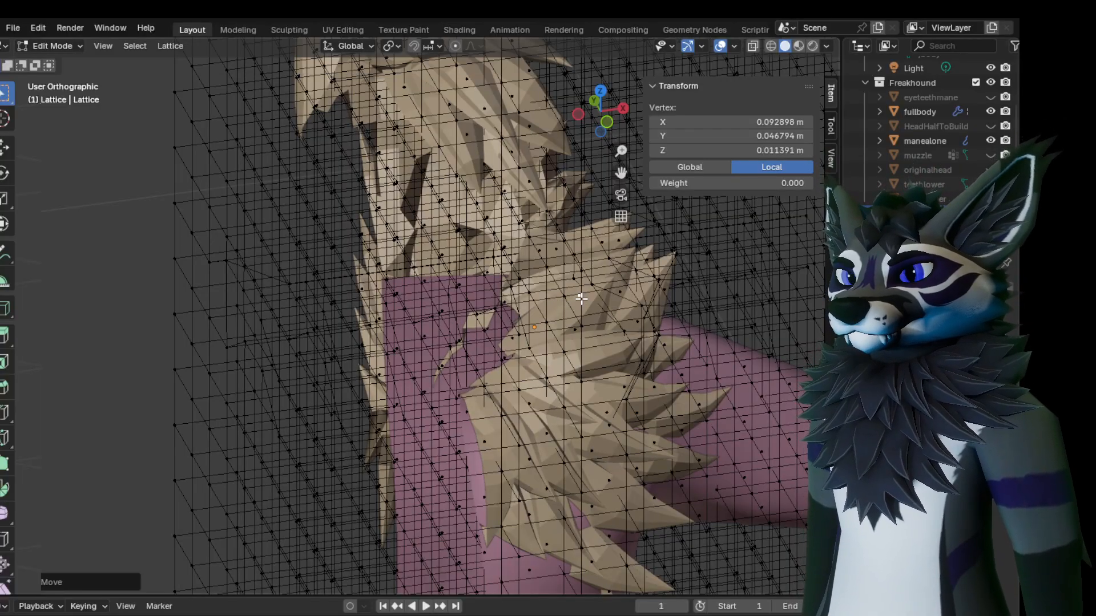
{"action": "key", "text": "g"}
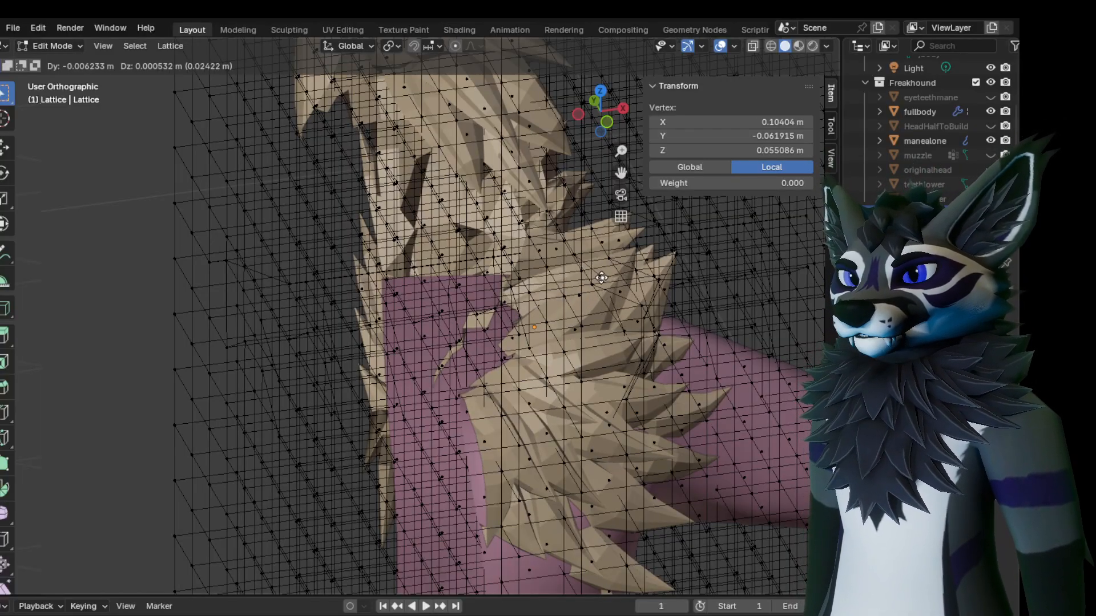
{"action": "left_click", "coordinate": [618, 276]}
{"action": "middle_click_drag", "start_coordinate": [582, 303], "coordinate": [515, 263]}
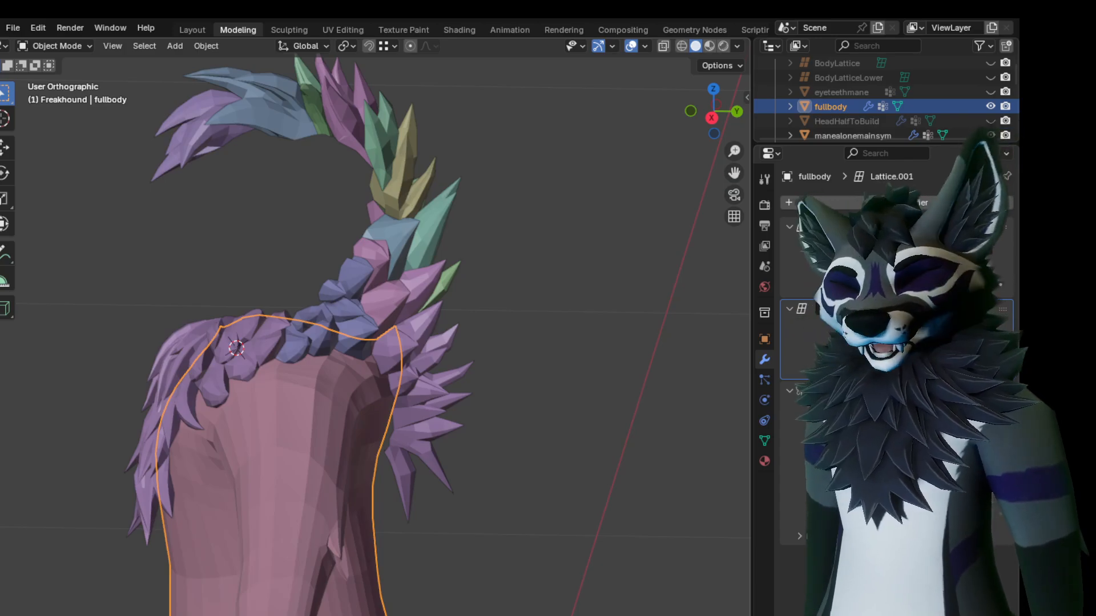
Examine how the separated mane pieces meet the fullbody neck opening from inside and outside, with HeadHalfToBuild shown and hidden
{"action": "middle_click_drag", "start_coordinate": [514, 420], "coordinate": [227, 376]}
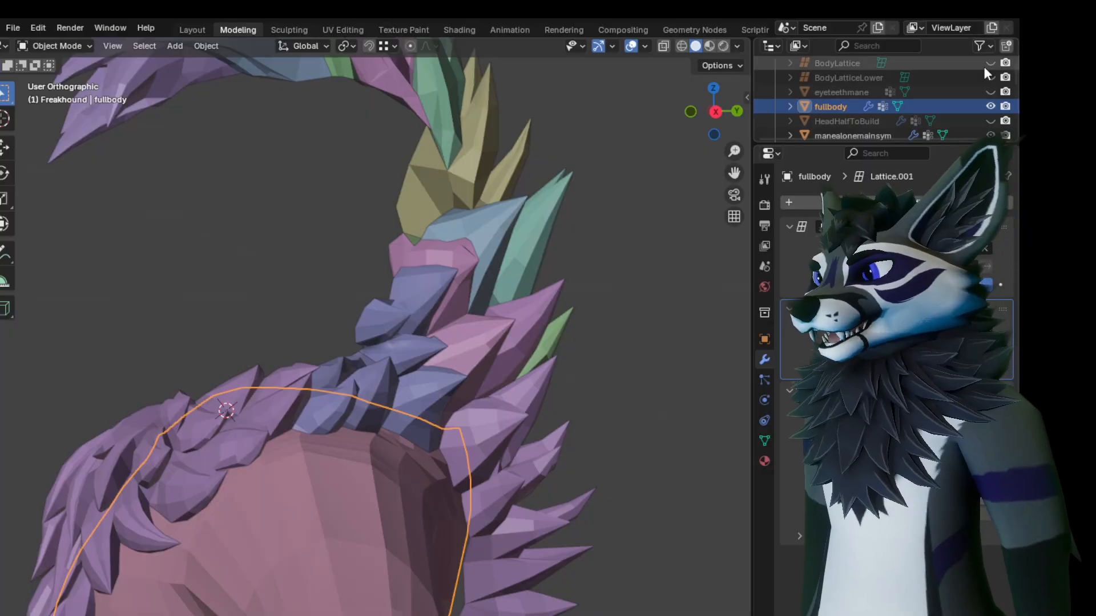
{"action": "left_click", "coordinate": [990, 120]}
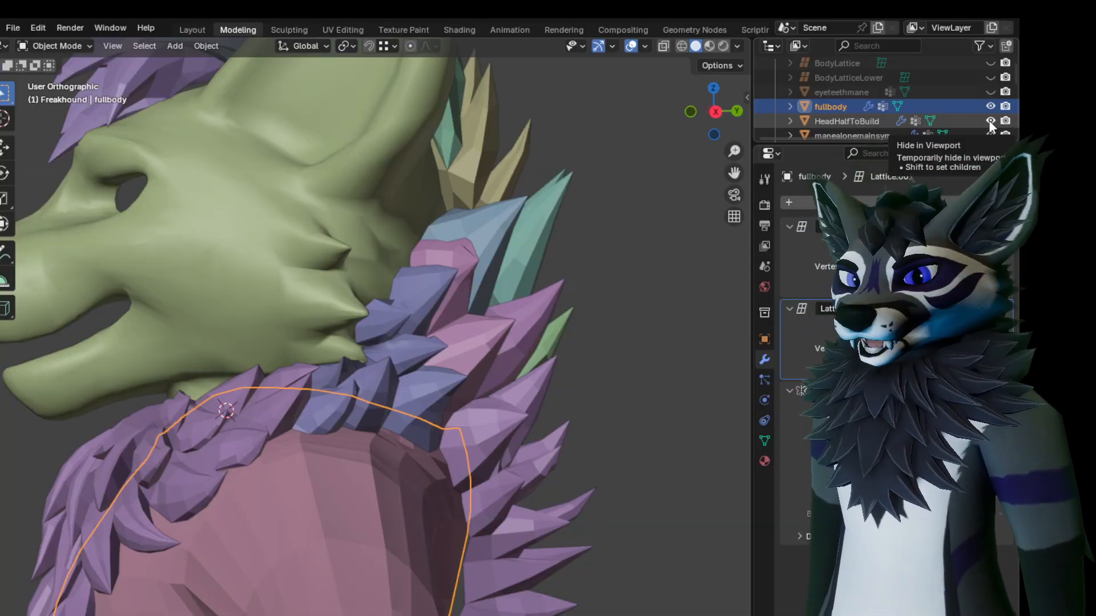
{"action": "left_click", "coordinate": [990, 120]}
{"action": "middle_click_drag", "start_coordinate": [325, 346], "coordinate": [452, 396]}
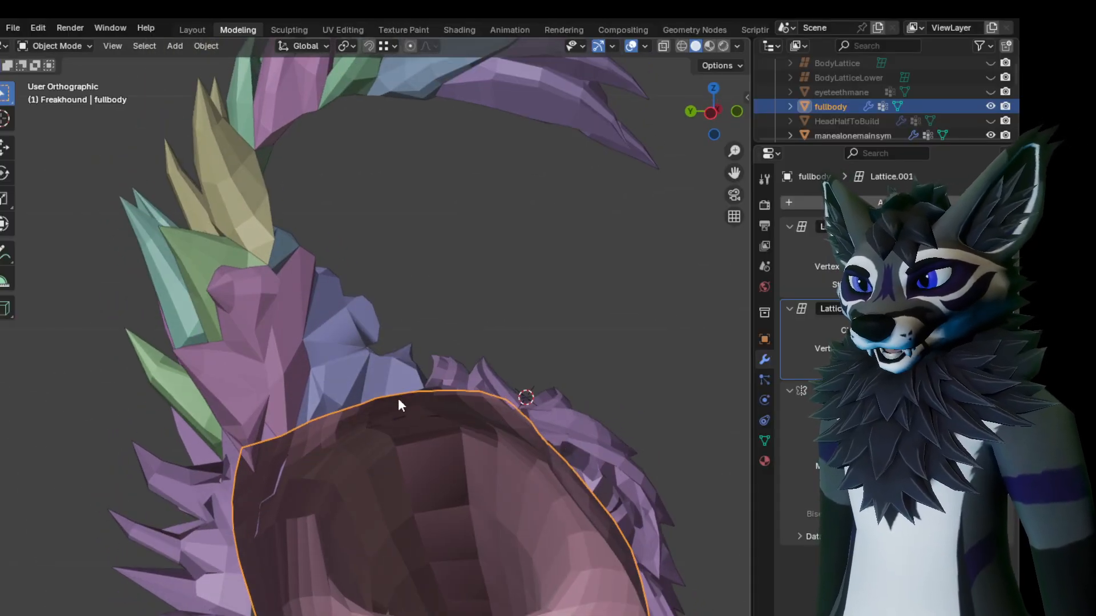
{"action": "mouse_move", "coordinate": [384, 448]}
{"action": "middle_mouse_down"}
{"action": "mouse_move", "coordinate": [386, 472]}
{"action": "mouse_move", "coordinate": [365, 420]}
{"action": "mouse_move", "coordinate": [347, 418]}
{"action": "mouse_move", "coordinate": [374, 465]}
{"action": "middle_mouse_up"}
{"action": "scroll", "coordinate": [434, 396], "scroll_direction": "up", "scroll_amount": 3}
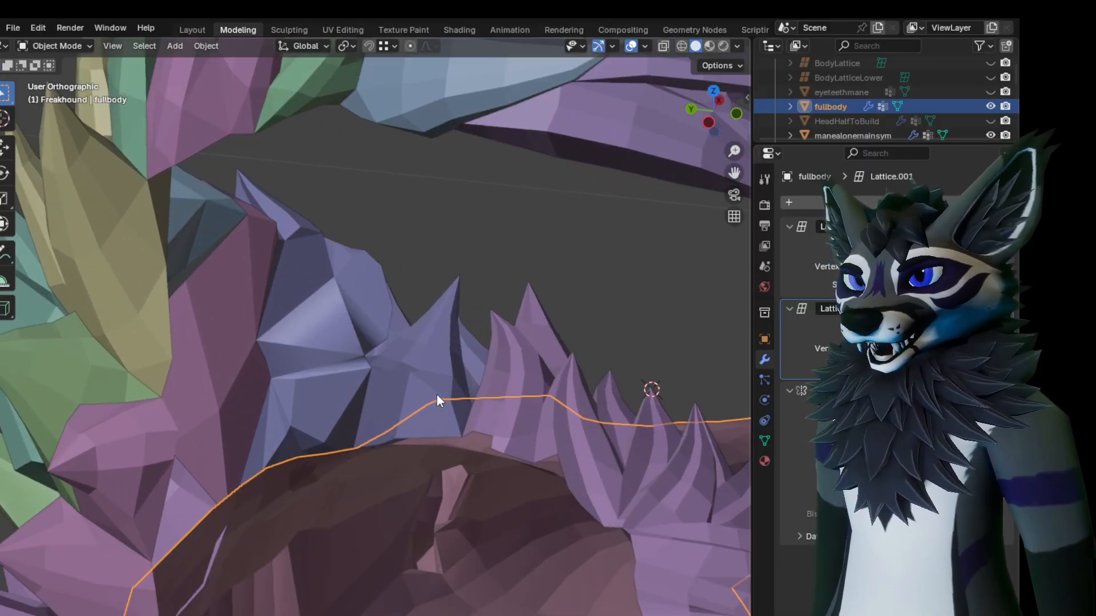
{"action": "middle_click_drag", "start_coordinate": [455, 407], "coordinate": [182, 359]}
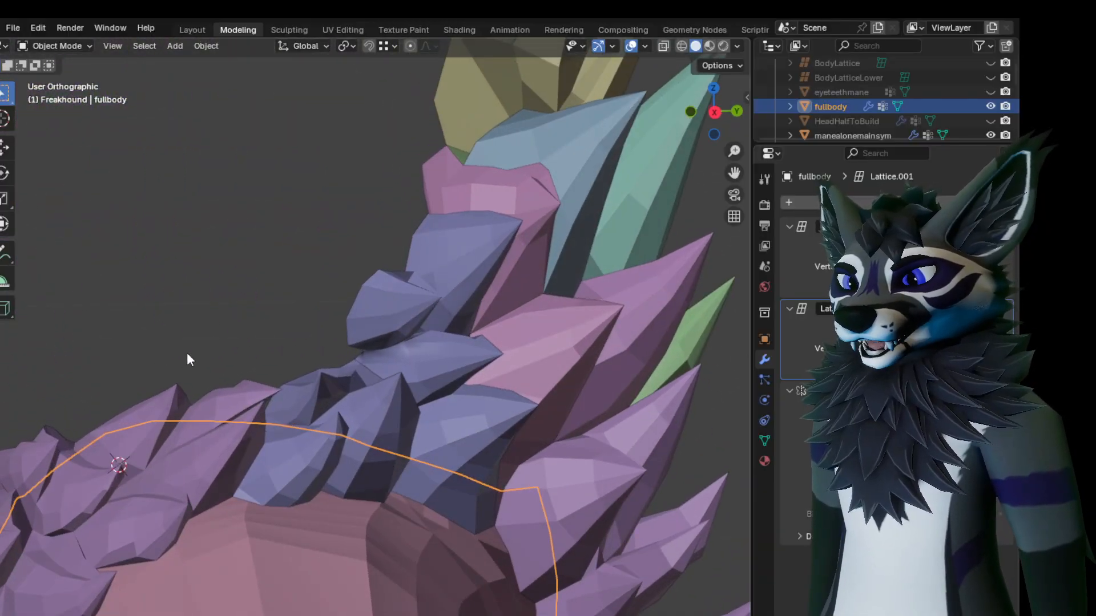
{"action": "middle_click_drag", "start_coordinate": [342, 360], "coordinate": [472, 349]}
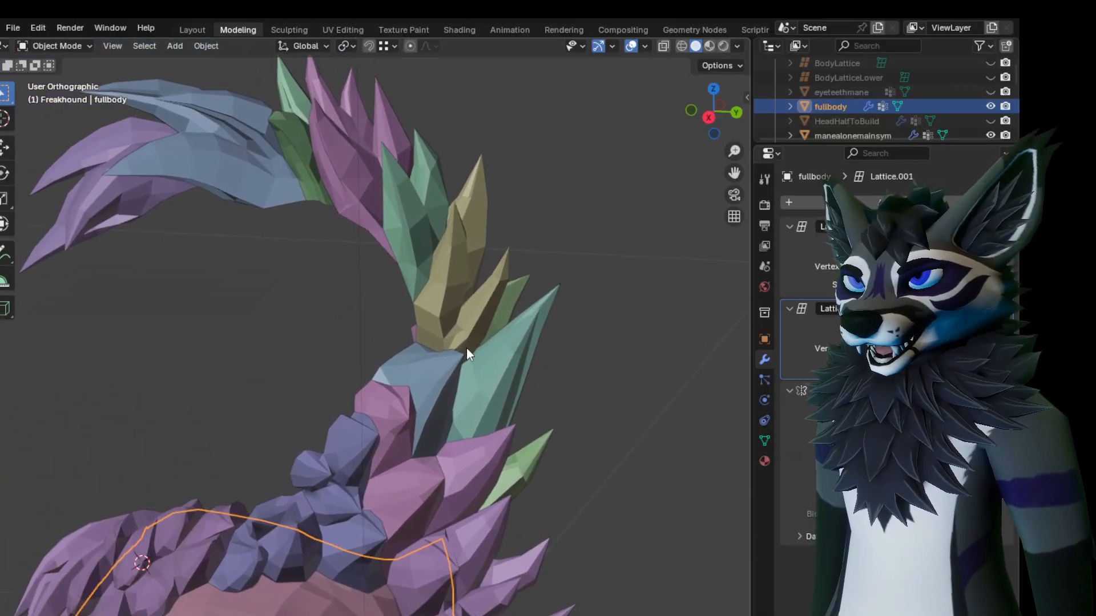
Select the blue mane piece manealonetophead_7a at the back of the neck and hide it in the viewport
{"action": "left_click", "coordinate": [439, 376]}
{"action": "scroll", "coordinate": [927, 83], "scroll_direction": "down", "scroll_amount": 5}
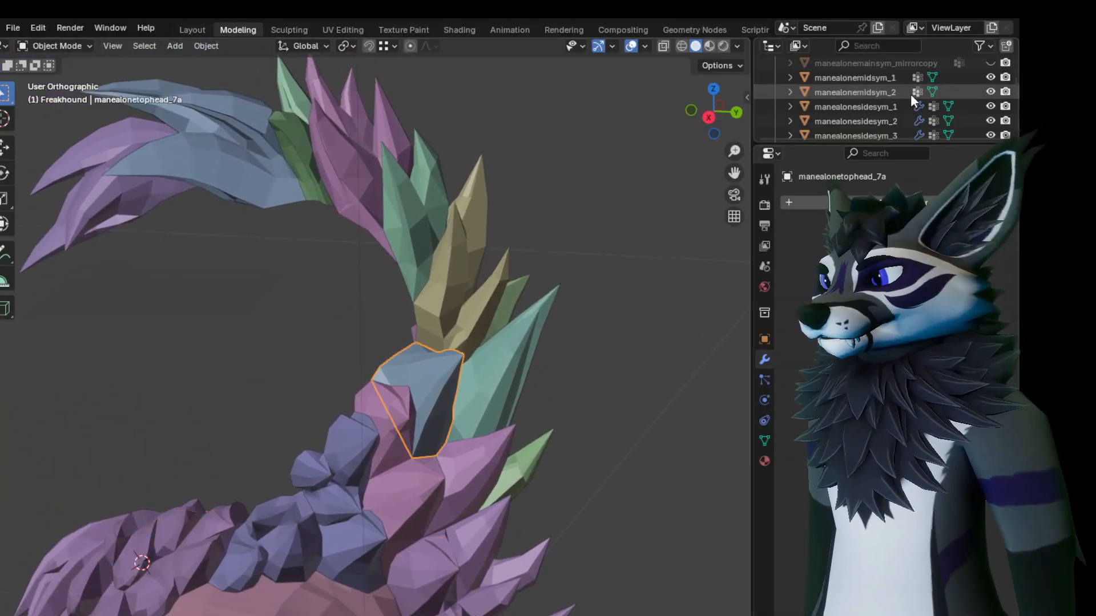
{"action": "scroll", "coordinate": [937, 95], "scroll_direction": "down", "scroll_amount": 2}
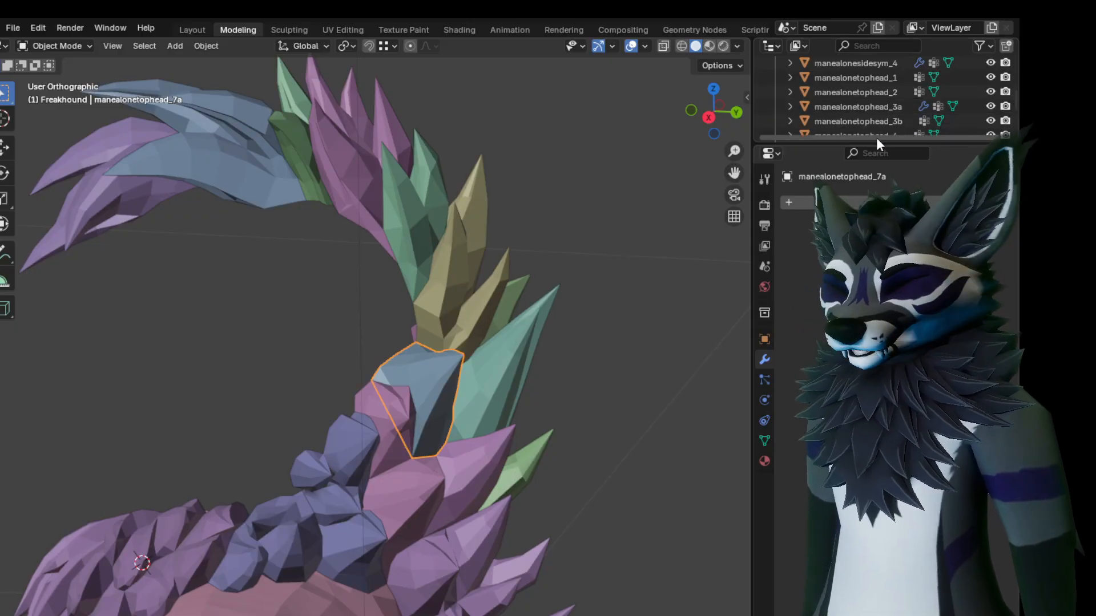
{"action": "scroll", "coordinate": [942, 114], "scroll_direction": "down", "scroll_amount": 5}
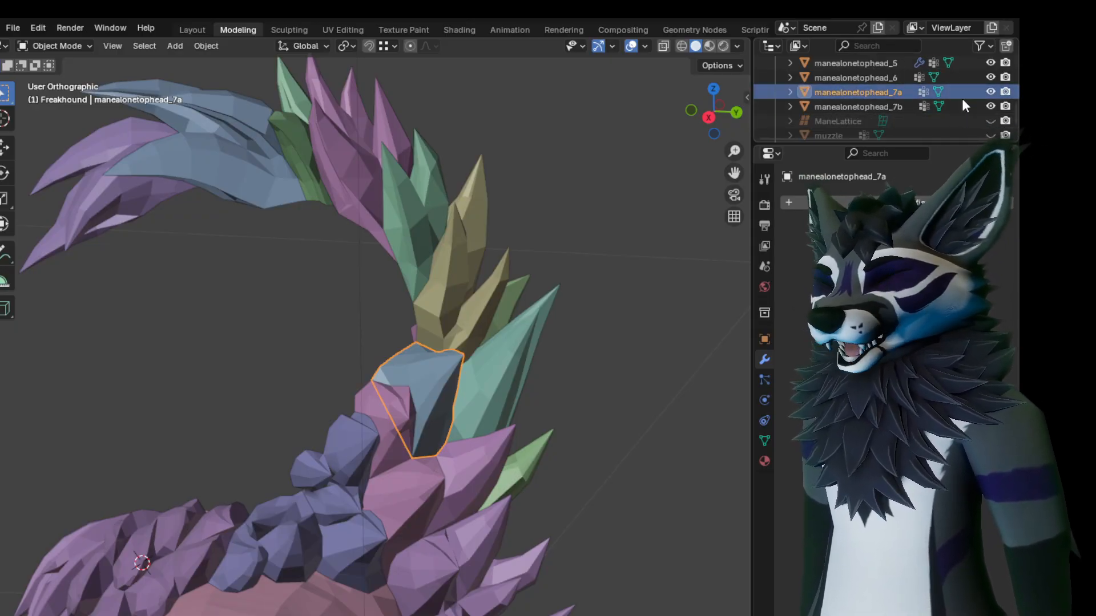
{"action": "left_click", "coordinate": [991, 91]}
{"action": "middle_click_drag", "start_coordinate": [426, 405], "coordinate": [365, 416]}
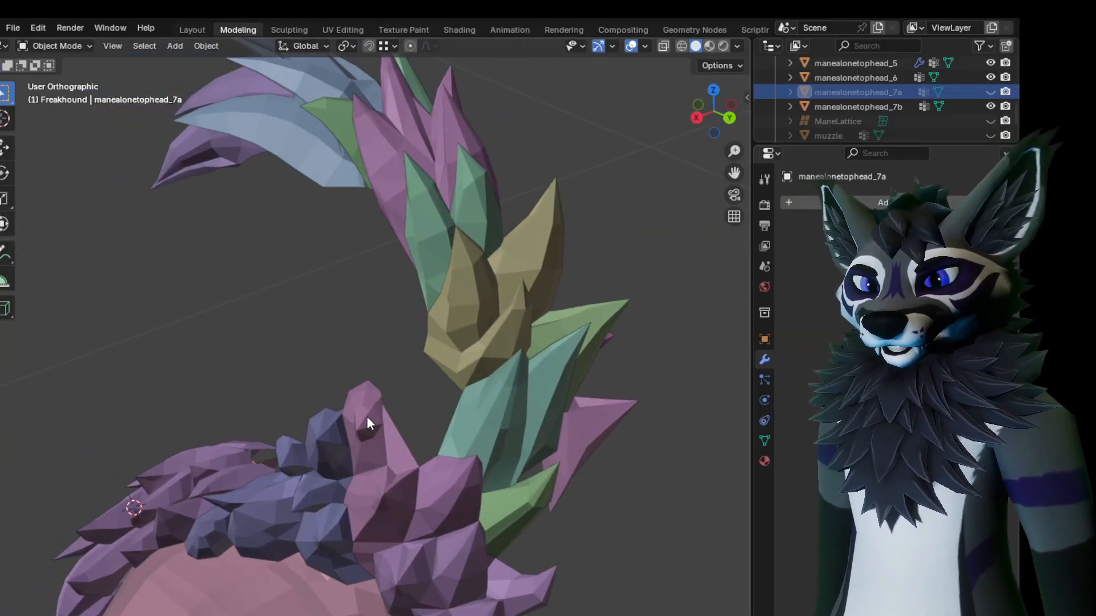
Select the pink side mane piece manealonesidesym_1, locate it in the object list and hide it in the viewport
{"action": "left_click", "coordinate": [367, 416]}
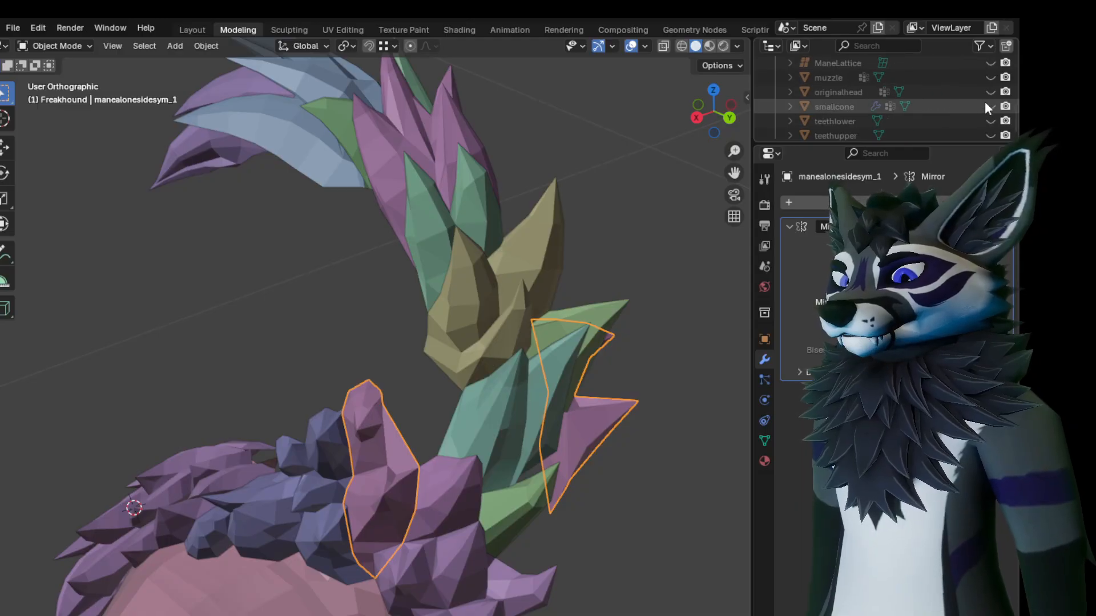
{"action": "scroll", "coordinate": [985, 101], "scroll_direction": "down", "scroll_amount": 5}
{"action": "scroll", "coordinate": [985, 97], "scroll_direction": "up", "scroll_amount": 4}
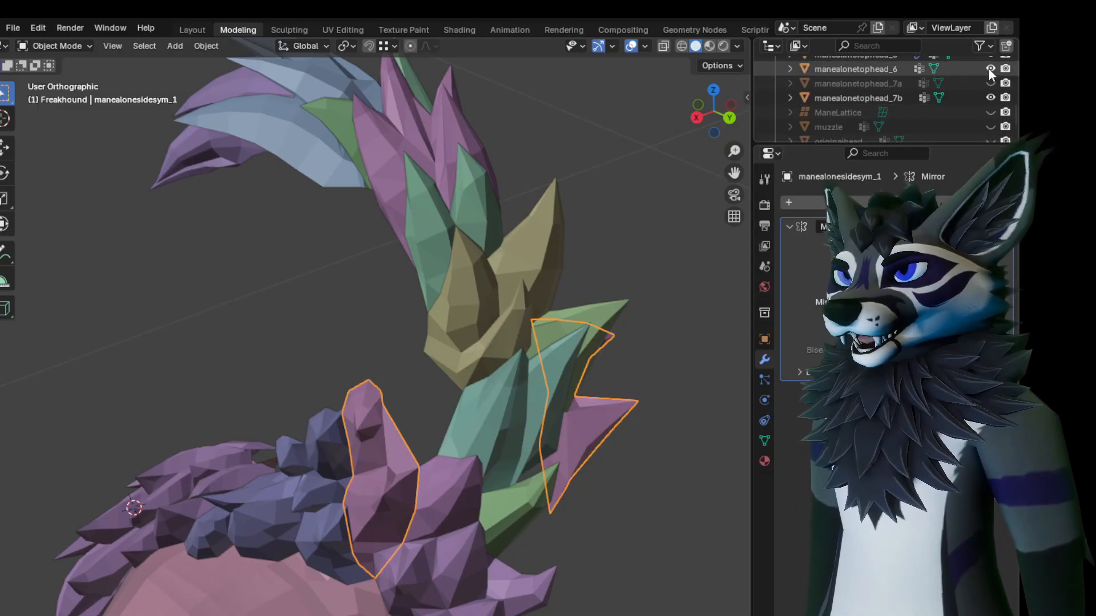
{"action": "scroll", "coordinate": [851, 131], "scroll_direction": "down", "scroll_amount": 2}
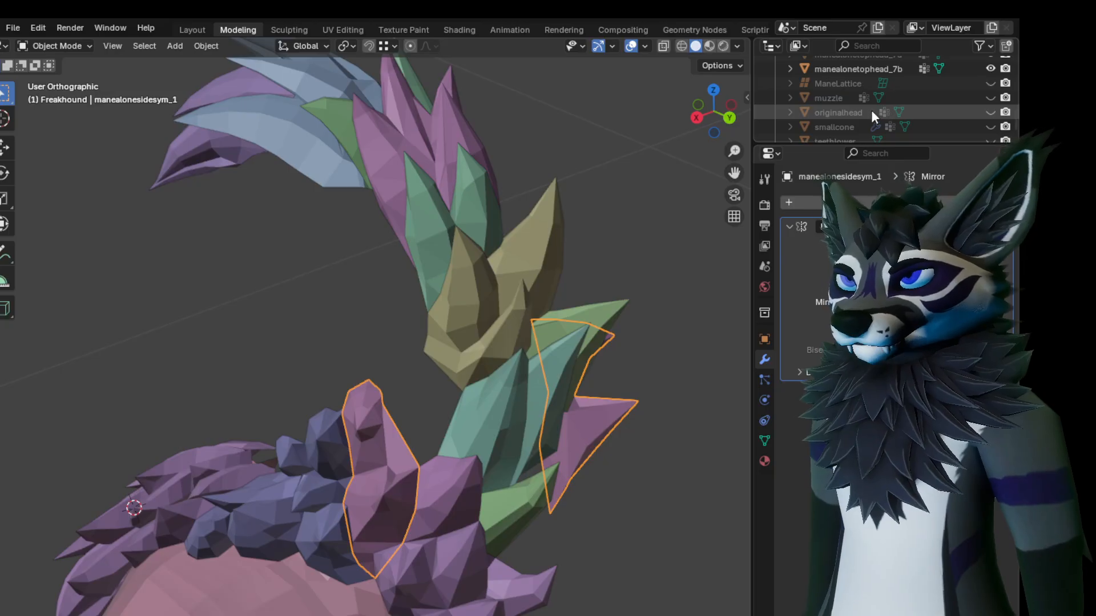
{"action": "key", "text": "KP_Decimal"}
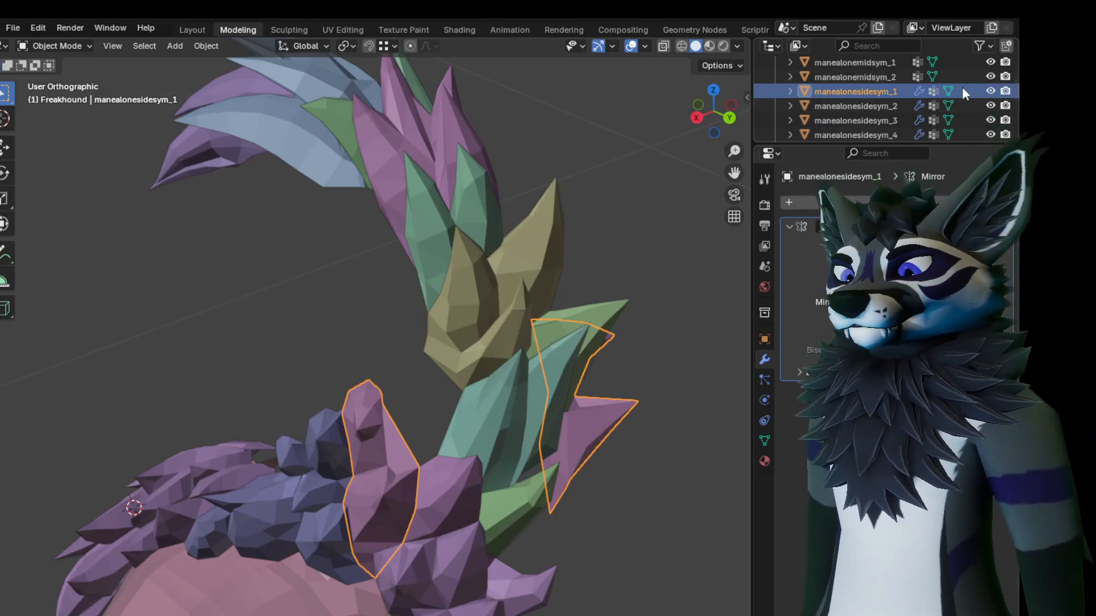
{"action": "left_click", "coordinate": [990, 90]}
Select the manealonemainsym object and hide fullbody to expose the inside of the mane
{"action": "mouse_move", "coordinate": [443, 399]}
{"action": "middle_mouse_down"}
{"action": "mouse_move", "coordinate": [324, 440]}
{"action": "mouse_move", "coordinate": [482, 363]}
{"action": "mouse_move", "coordinate": [345, 491]}
{"action": "mouse_move", "coordinate": [344, 519]}
{"action": "mouse_move", "coordinate": [372, 545]}
{"action": "mouse_move", "coordinate": [389, 541]}
{"action": "mouse_move", "coordinate": [317, 523]}
{"action": "mouse_move", "coordinate": [396, 341]}
{"action": "mouse_move", "coordinate": [296, 372]}
{"action": "mouse_move", "coordinate": [368, 365]}
{"action": "mouse_move", "coordinate": [208, 404]}
{"action": "mouse_move", "coordinate": [210, 379]}
{"action": "mouse_move", "coordinate": [222, 375]}
{"action": "mouse_move", "coordinate": [170, 389]}
{"action": "mouse_move", "coordinate": [232, 354]}
{"action": "mouse_move", "coordinate": [421, 373]}
{"action": "mouse_move", "coordinate": [520, 351]}
{"action": "mouse_move", "coordinate": [451, 375]}
{"action": "mouse_move", "coordinate": [539, 323]}
{"action": "middle_mouse_up"}
{"action": "left_click", "coordinate": [325, 439]}
{"action": "left_click", "coordinate": [249, 374]}
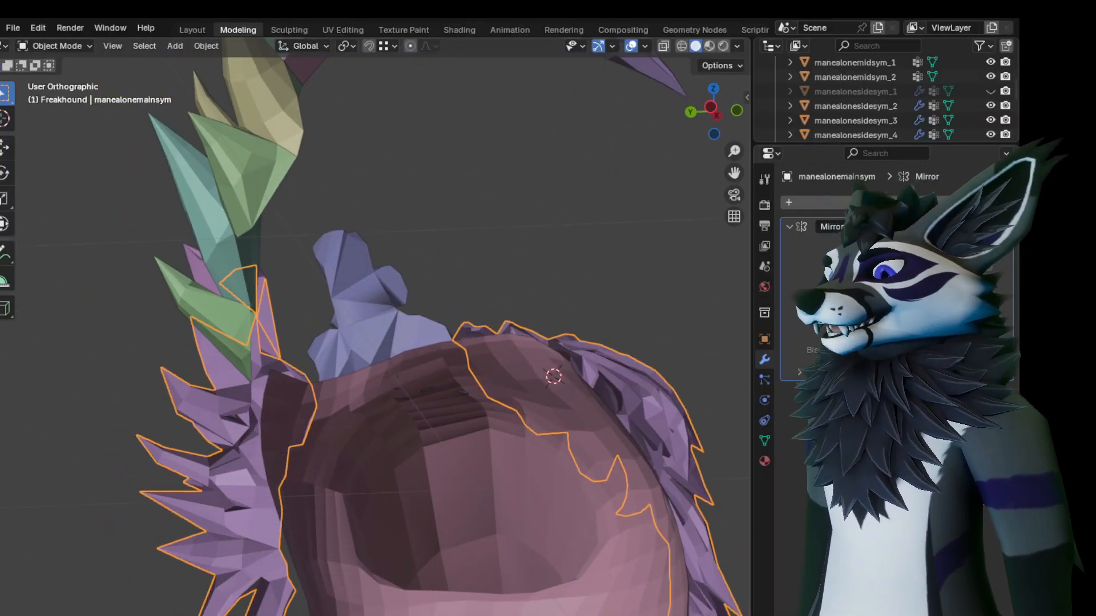
{"action": "scroll", "coordinate": [942, 91], "scroll_direction": "up", "scroll_amount": 6}
{"action": "left_click", "coordinate": [991, 91]}
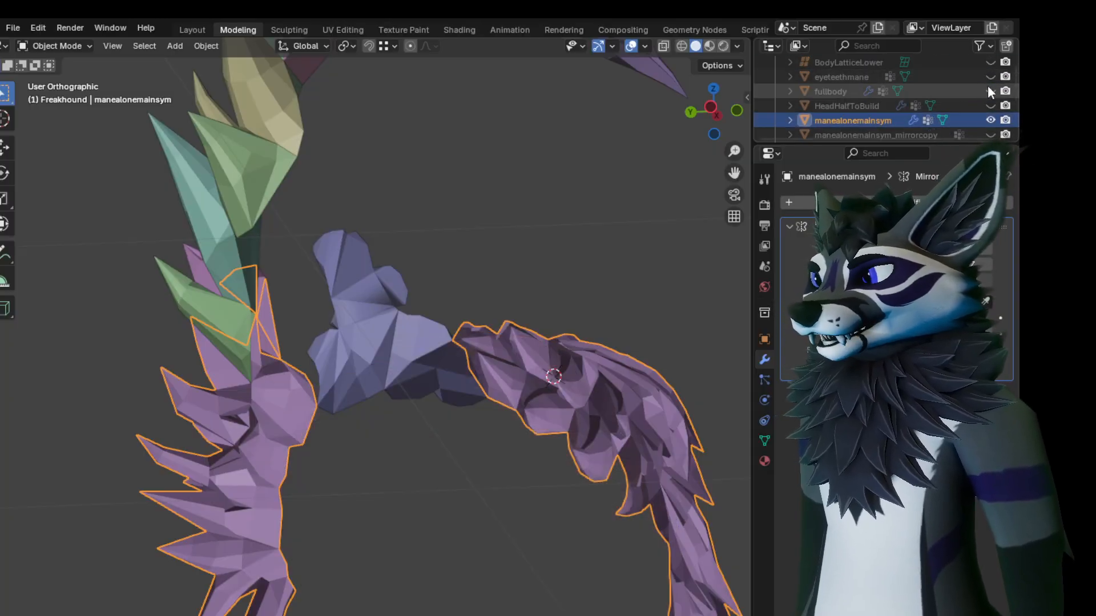
{"action": "middle_click_drag", "start_coordinate": [453, 424], "coordinate": [490, 378]}
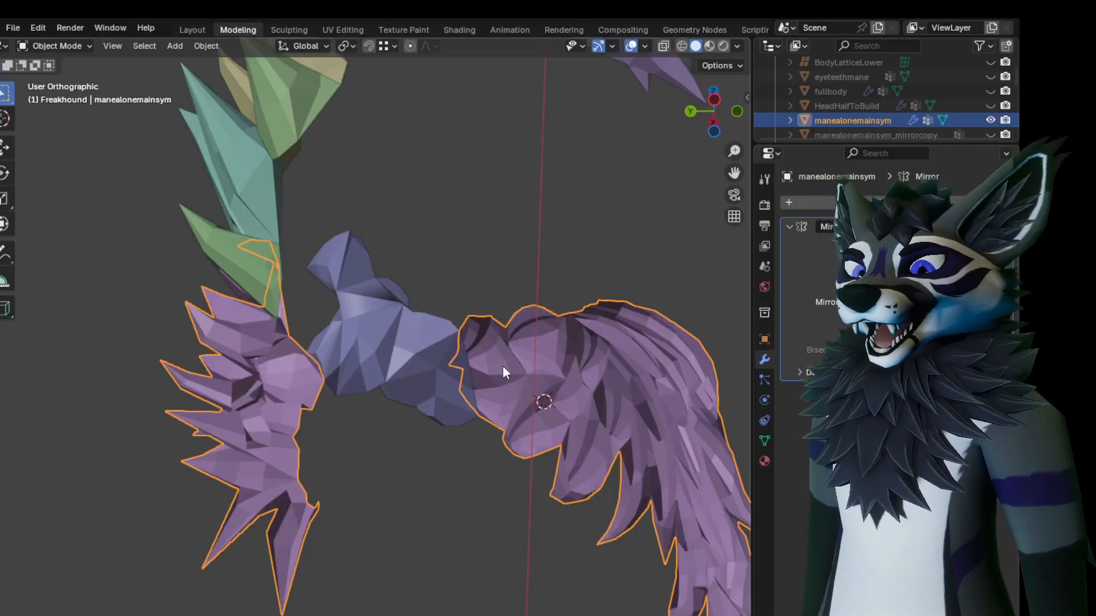
Separate the two linked tufts of manealonemainsym next to the blue side piece into their own mesh object, using face selection
{"action": "key", "text": "Tab"}
{"action": "middle_click_drag", "start_coordinate": [504, 367], "coordinate": [540, 345]}
{"action": "scroll", "coordinate": [472, 361], "scroll_direction": "up", "scroll_amount": 2}
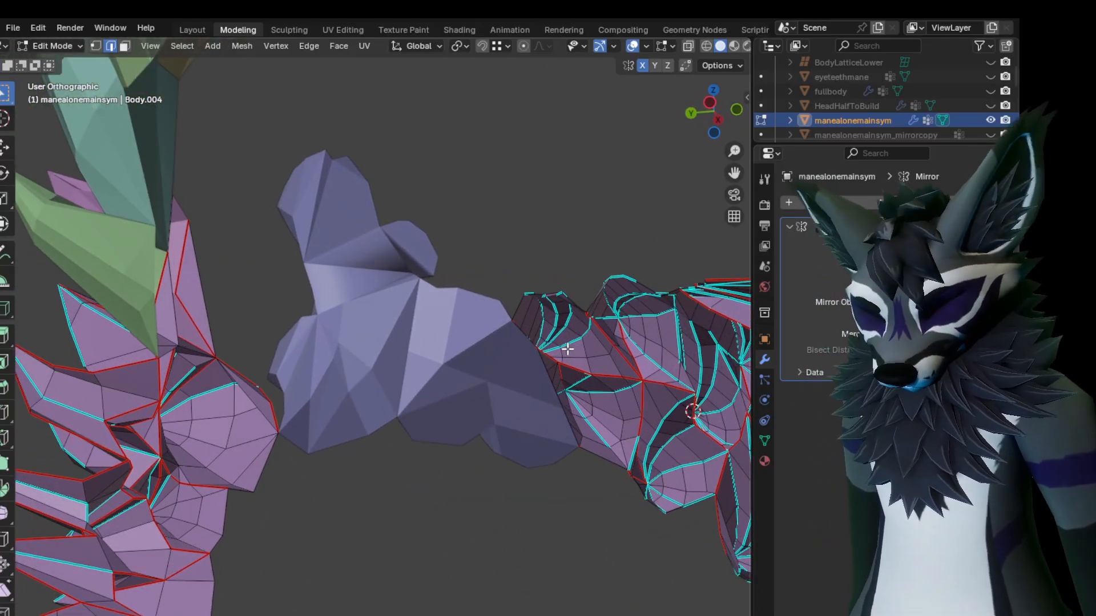
{"action": "key", "text": "l"}
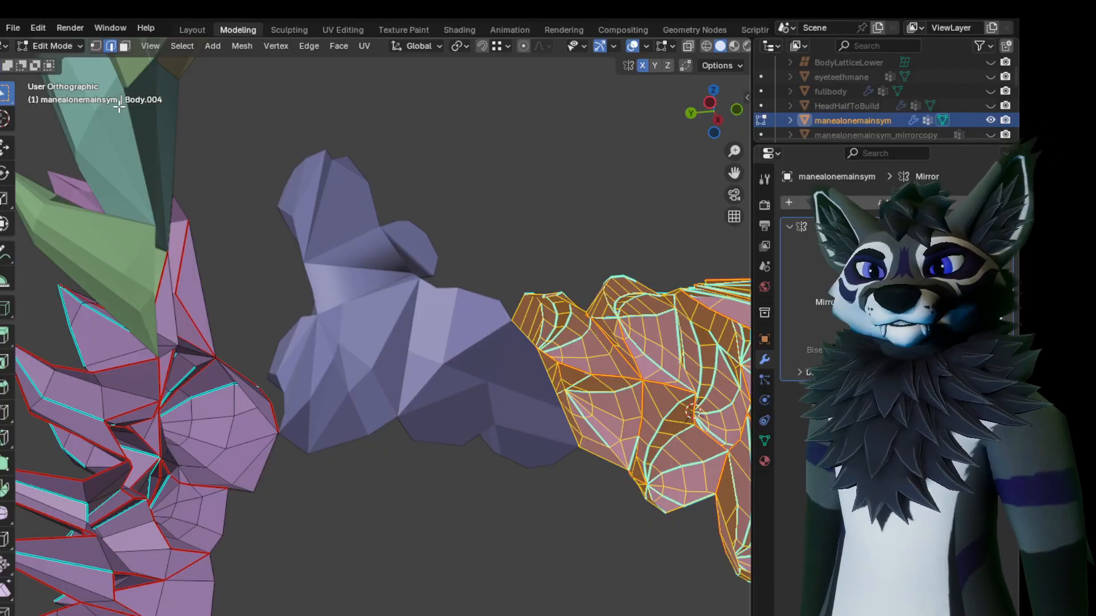
{"action": "left_click", "coordinate": [125, 47]}
{"action": "key", "text": "alt+a"}
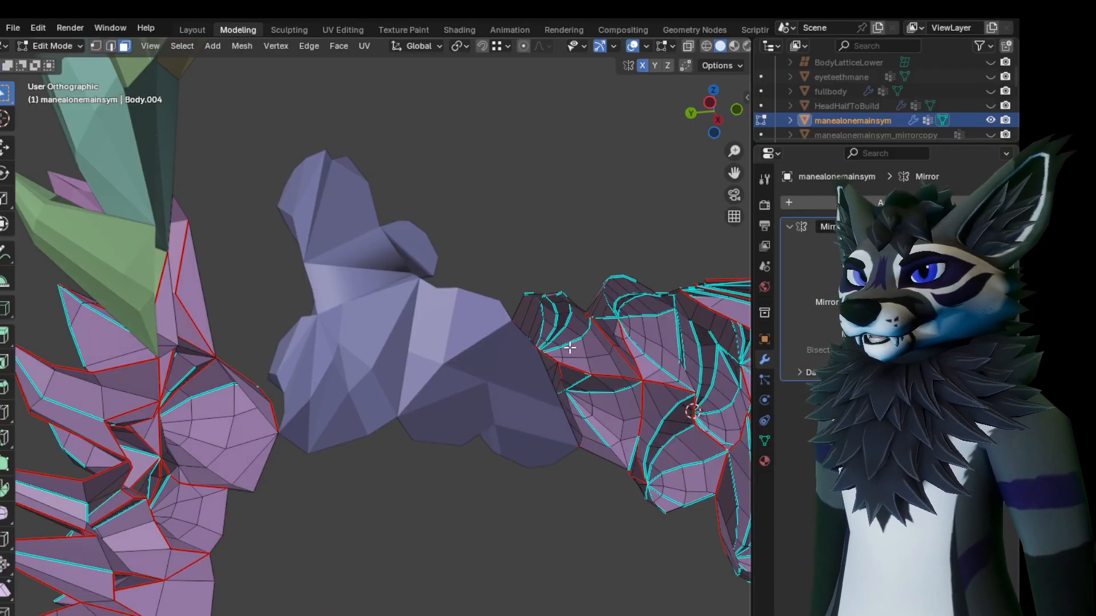
{"action": "key", "text": "l"}
{"action": "key", "text": "l"}
{"action": "middle_click_drag", "start_coordinate": [556, 383], "coordinate": [634, 401]}
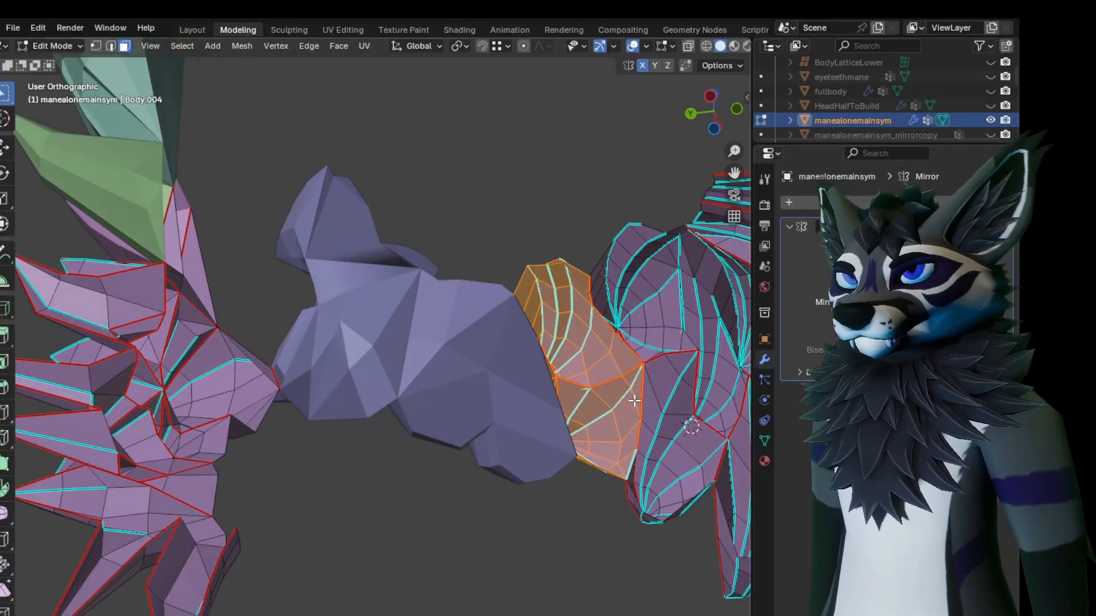
{"action": "key", "text": "p"}
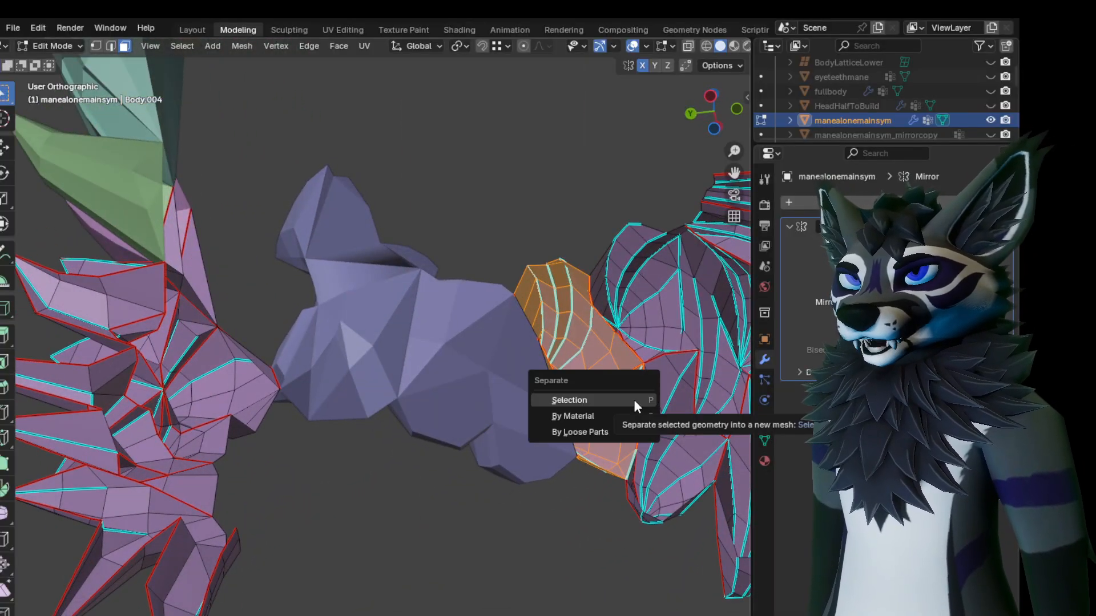
{"action": "left_click", "coordinate": [634, 399]}
{"action": "middle_click_drag", "start_coordinate": [631, 399], "coordinate": [588, 371]}
{"action": "scroll", "coordinate": [587, 367], "scroll_direction": "up", "scroll_amount": 2}
{"action": "middle_click_drag", "start_coordinate": [604, 363], "coordinate": [591, 357]}
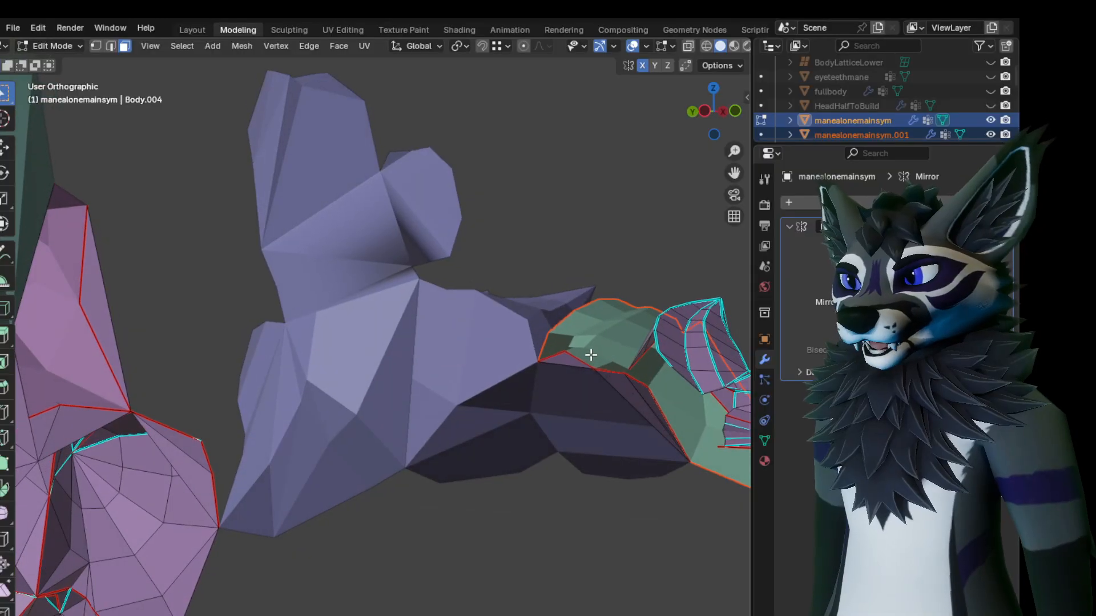
{"action": "key", "text": "Tab"}
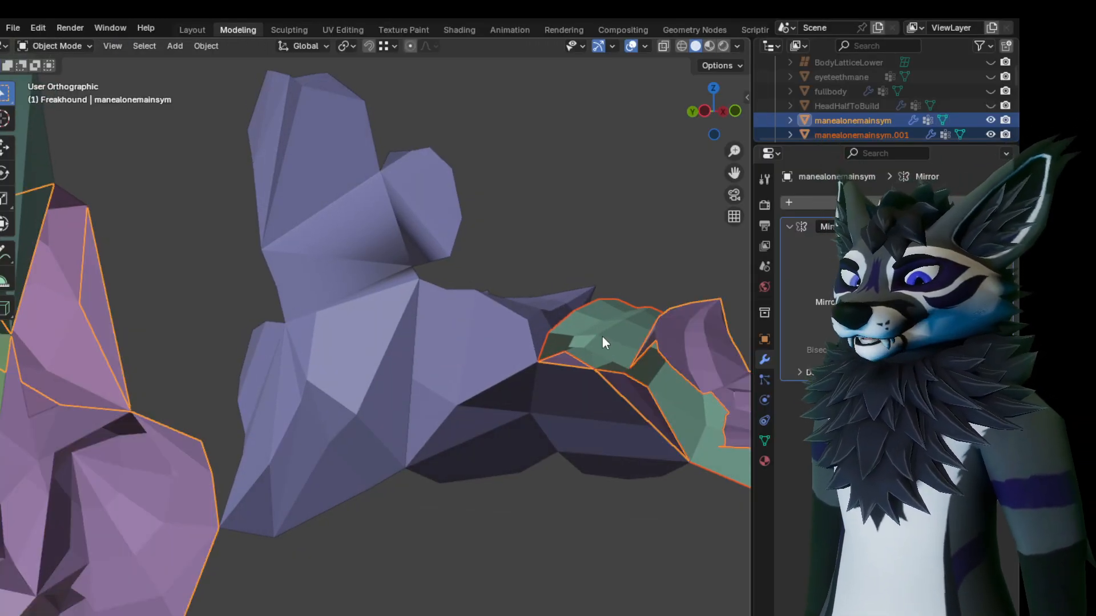
Examine the separated tuft piece manealonemainsym.001 in edit mode, checking its open border edges from several sides
{"action": "left_click", "coordinate": [602, 335]}
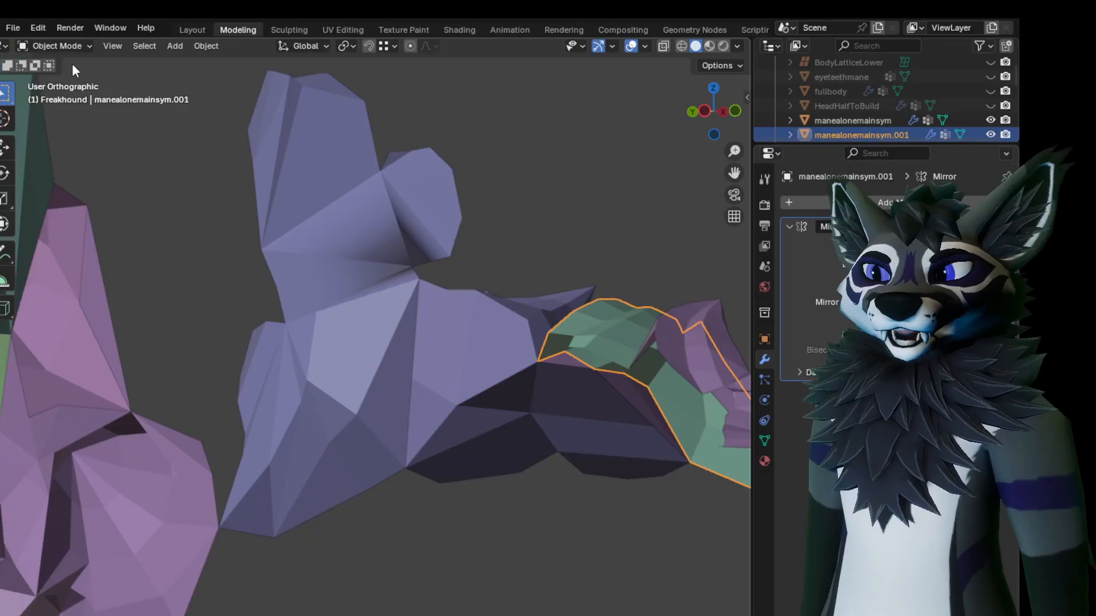
{"action": "key", "text": "Tab"}
{"action": "middle_click_drag", "start_coordinate": [399, 256], "coordinate": [444, 235]}
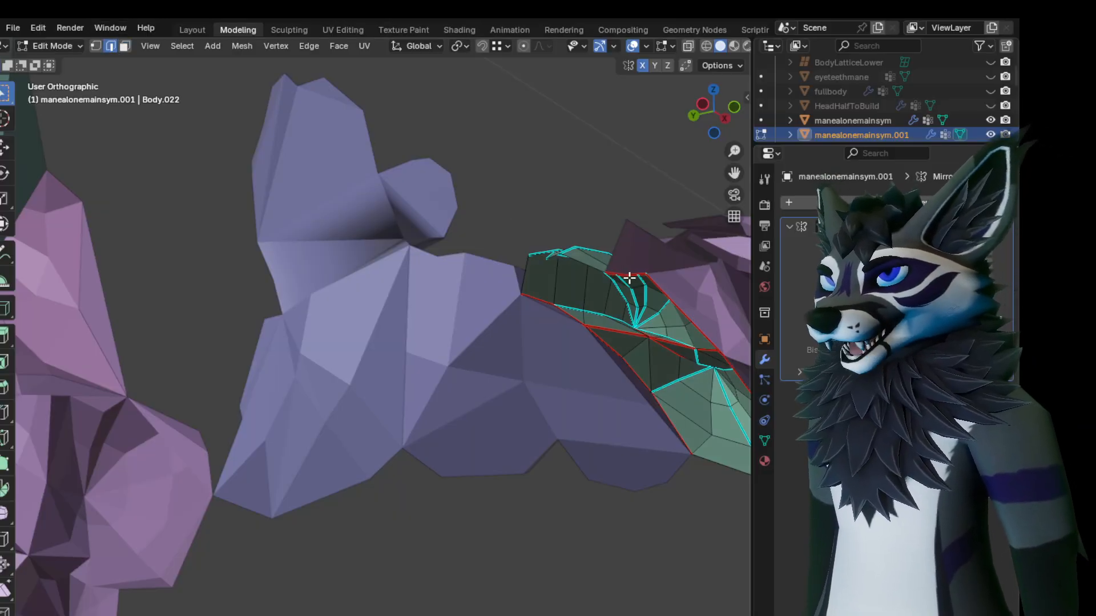
{"action": "middle_click_drag", "start_coordinate": [657, 290], "coordinate": [657, 313]}
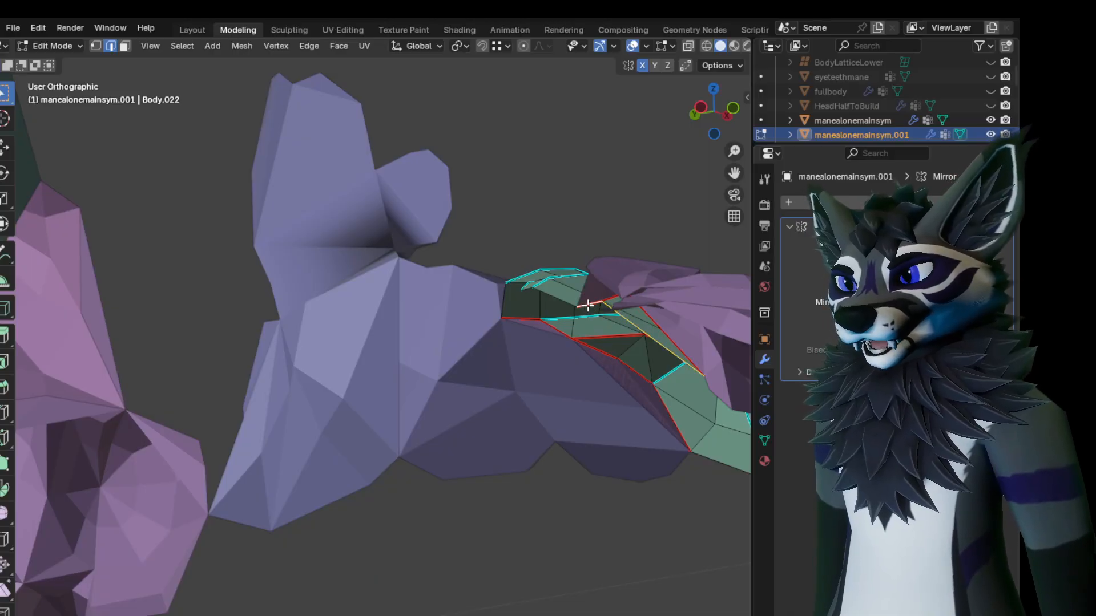
{"action": "middle_click_drag", "start_coordinate": [590, 306], "coordinate": [684, 301]}
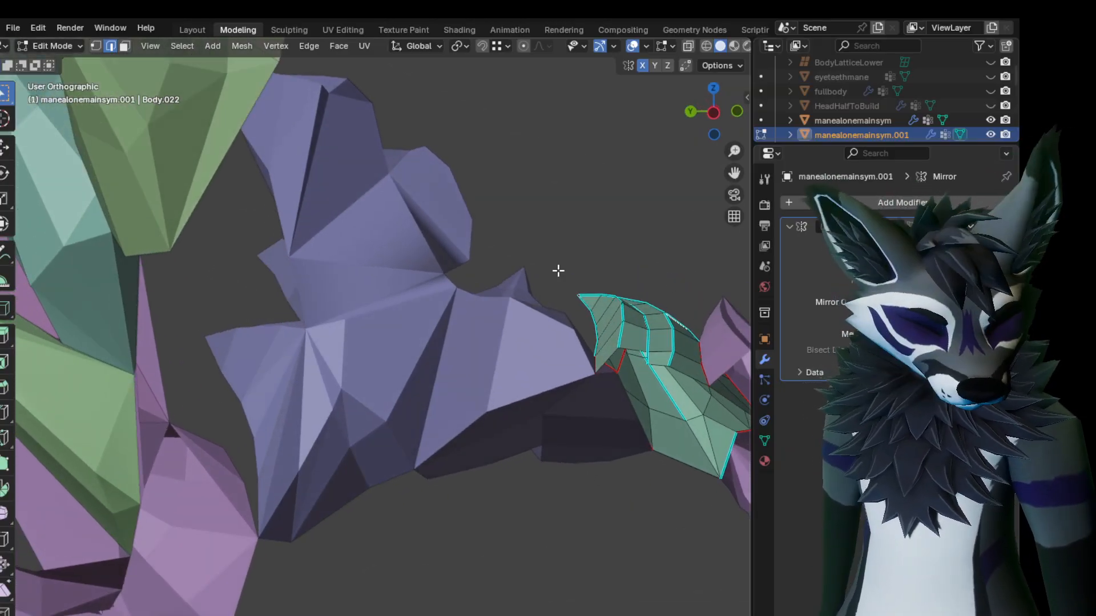
{"action": "key", "text": "Tab"}
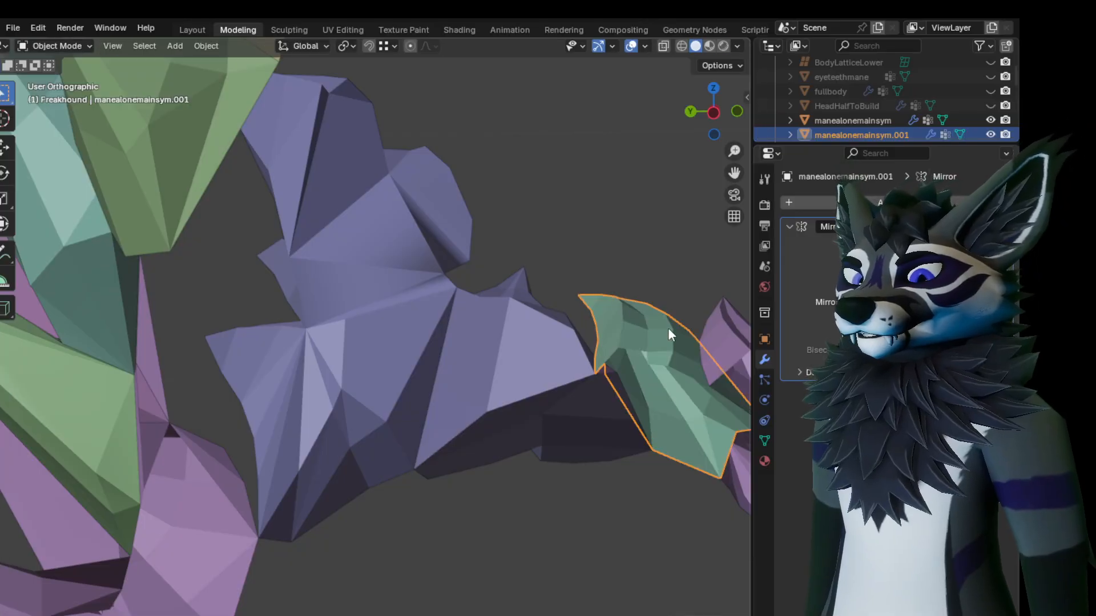
Select the original manealonemainsym mane piece and hide it in the viewport, finishing in object mode
{"action": "left_click", "coordinate": [708, 324]}
{"action": "key", "text": "Tab"}
{"action": "middle_click_drag", "start_coordinate": [705, 326], "coordinate": [639, 314]}
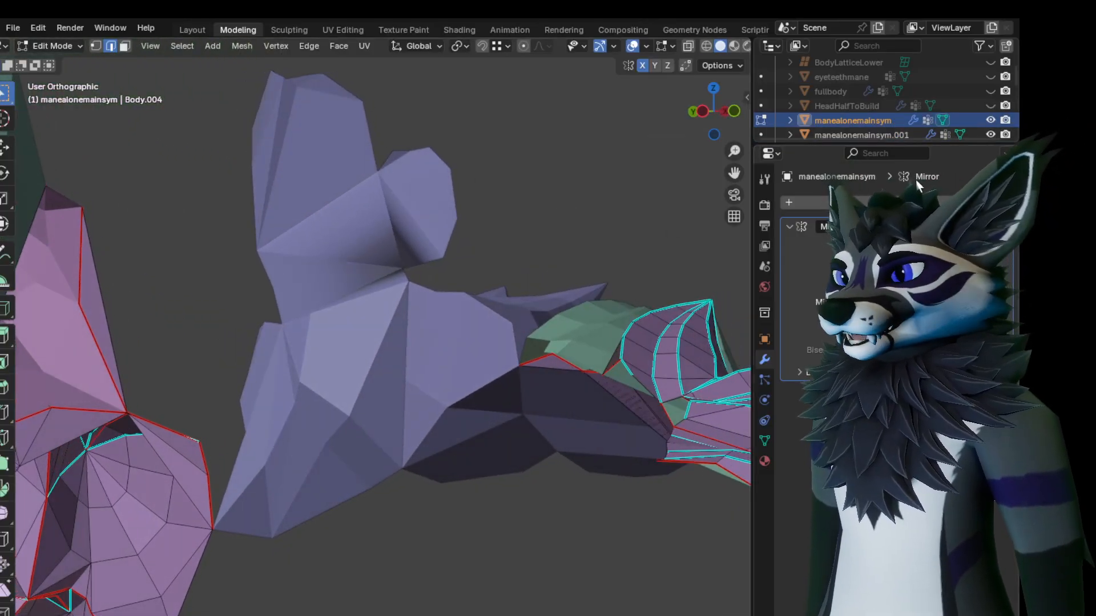
{"action": "left_click", "coordinate": [991, 119]}
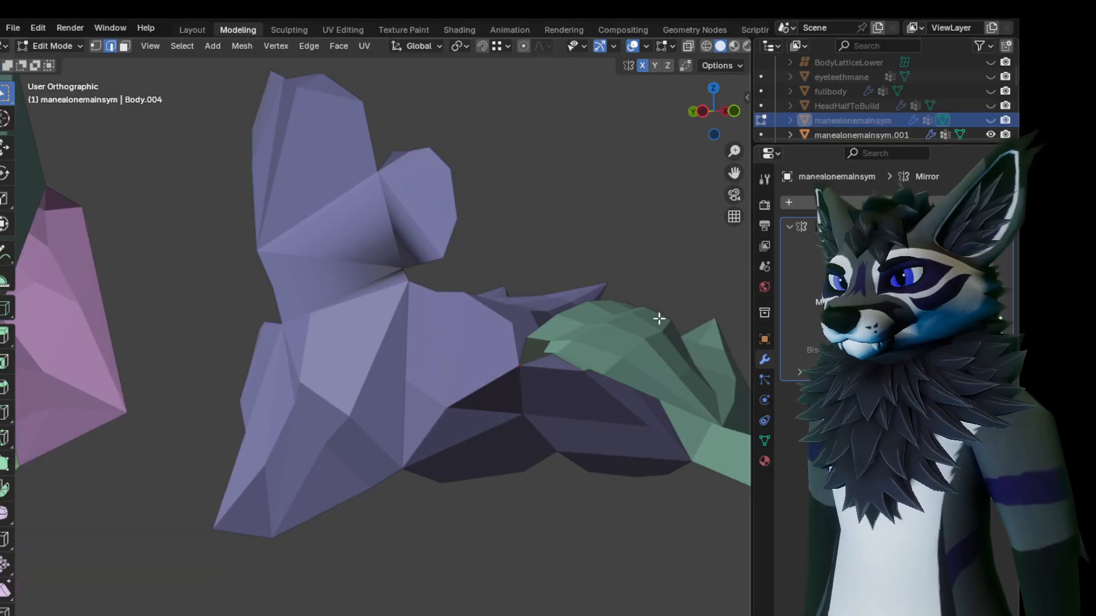
{"action": "key", "text": "Tab"}
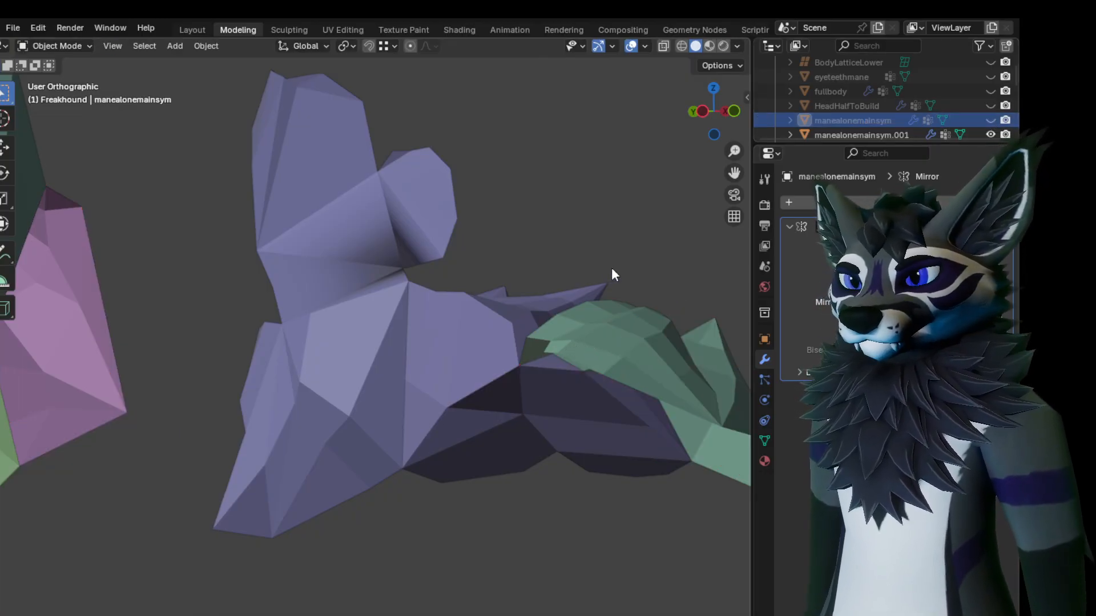
Select the side mane piece manealonesidesym_3, compare the view with it shown and hidden, and leave it hidden
{"action": "left_click", "coordinate": [588, 397]}
{"action": "scroll", "coordinate": [933, 93], "scroll_direction": "down", "scroll_amount": 2}
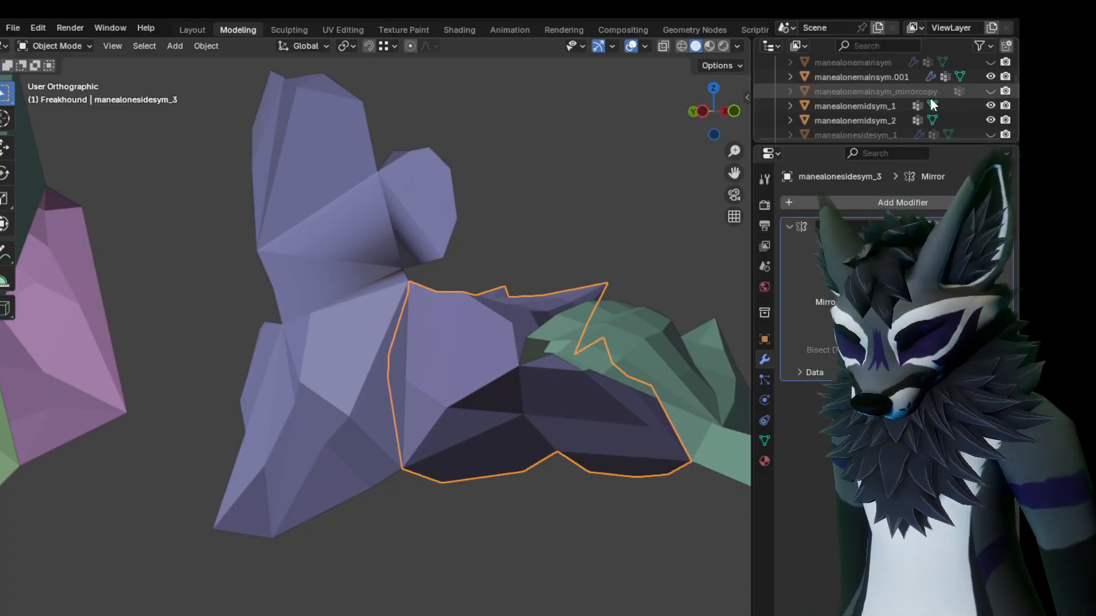
{"action": "scroll", "coordinate": [930, 97], "scroll_direction": "down", "scroll_amount": 3}
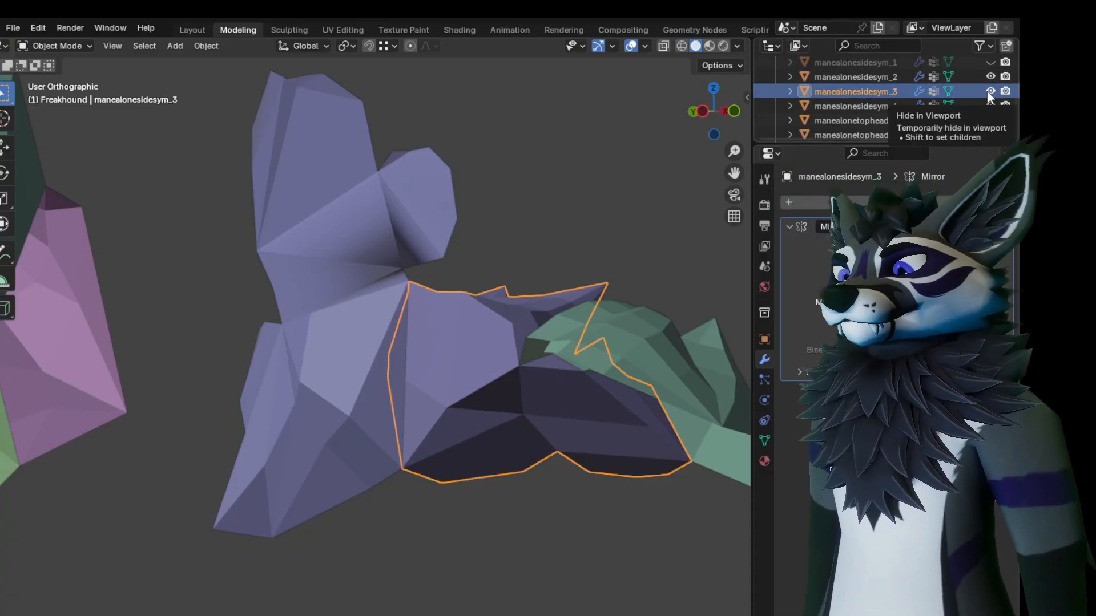
{"action": "left_click", "coordinate": [991, 91]}
{"action": "middle_click_drag", "start_coordinate": [707, 306], "coordinate": [647, 313]}
{"action": "left_click", "coordinate": [991, 92]}
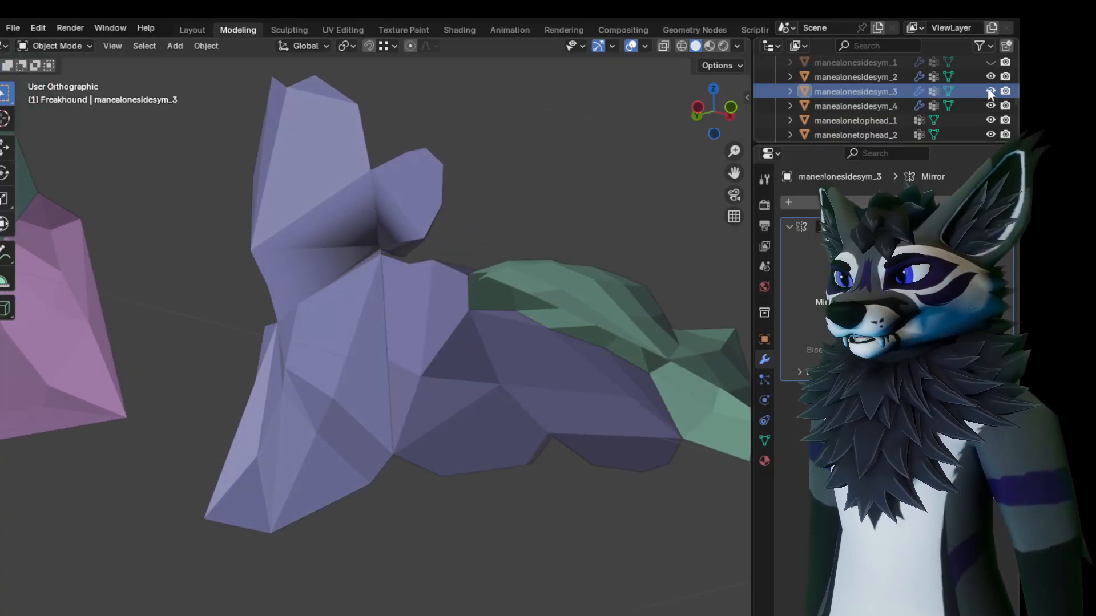
{"action": "left_click", "coordinate": [991, 92]}
{"action": "left_click", "coordinate": [991, 91]}
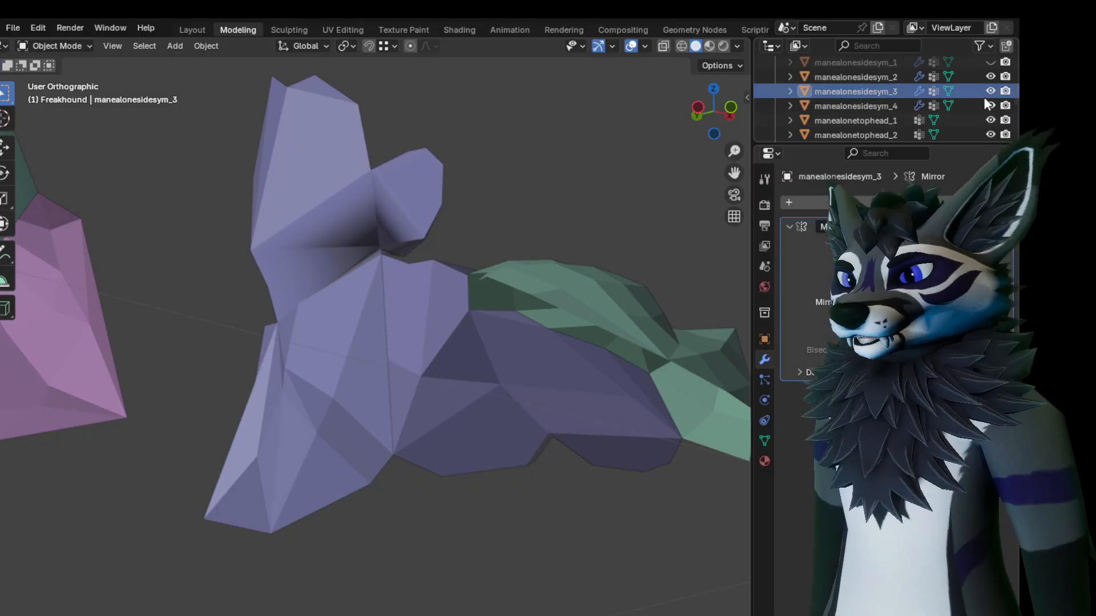
{"action": "left_click", "coordinate": [989, 93]}
{"action": "left_click", "coordinate": [989, 93]}
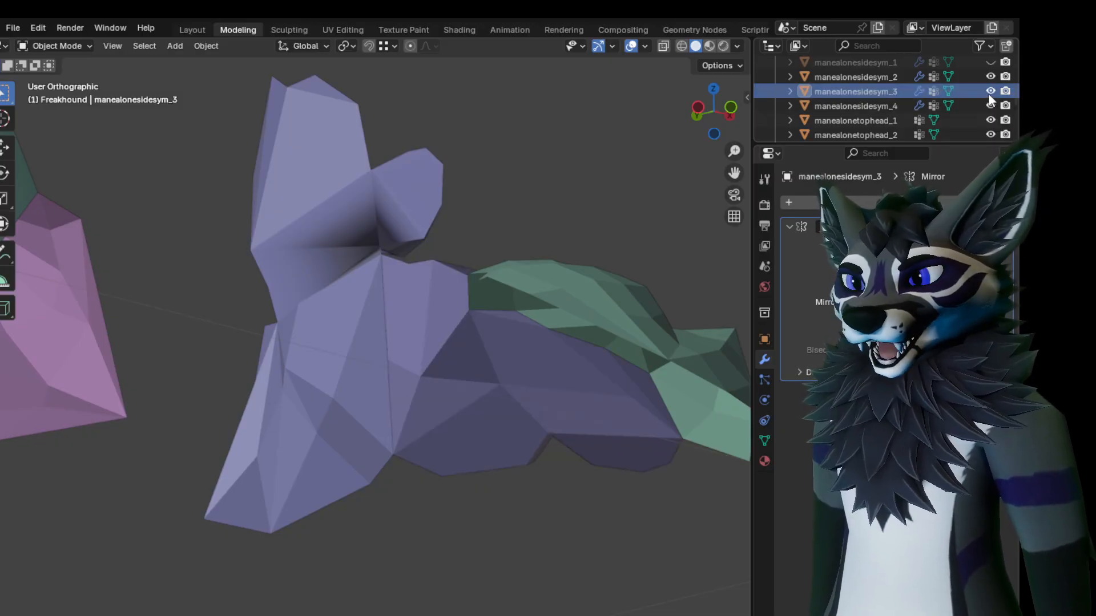
{"action": "left_click", "coordinate": [989, 92]}
Fill the gap along the lower border edges of manealonemainsym.001 with new faces
{"action": "left_click", "coordinate": [670, 347]}
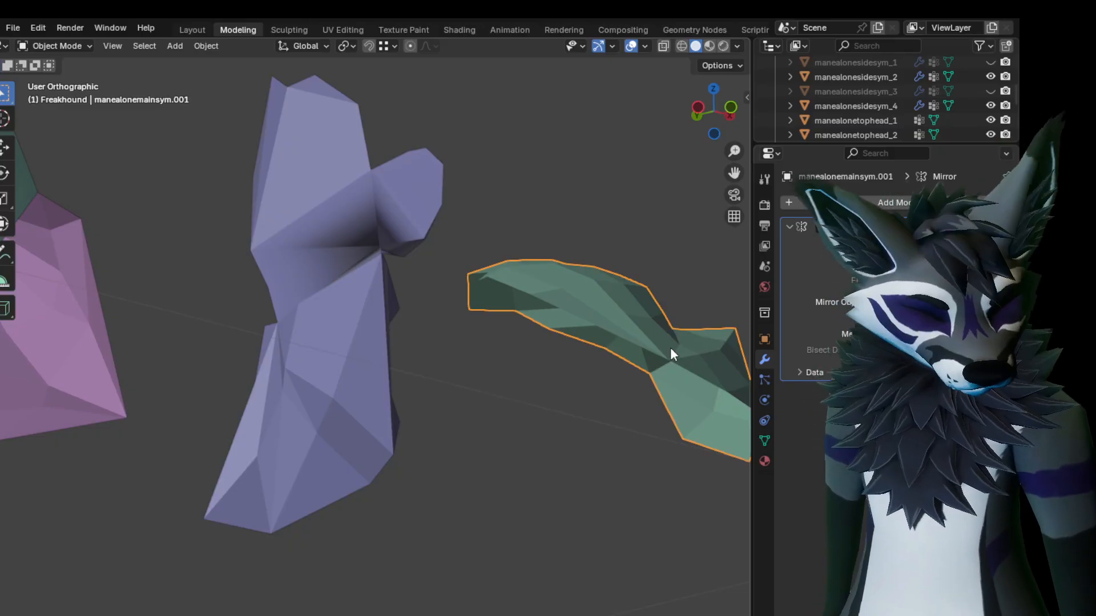
{"action": "key", "text": "Tab"}
{"action": "left_click", "coordinate": [626, 369]}
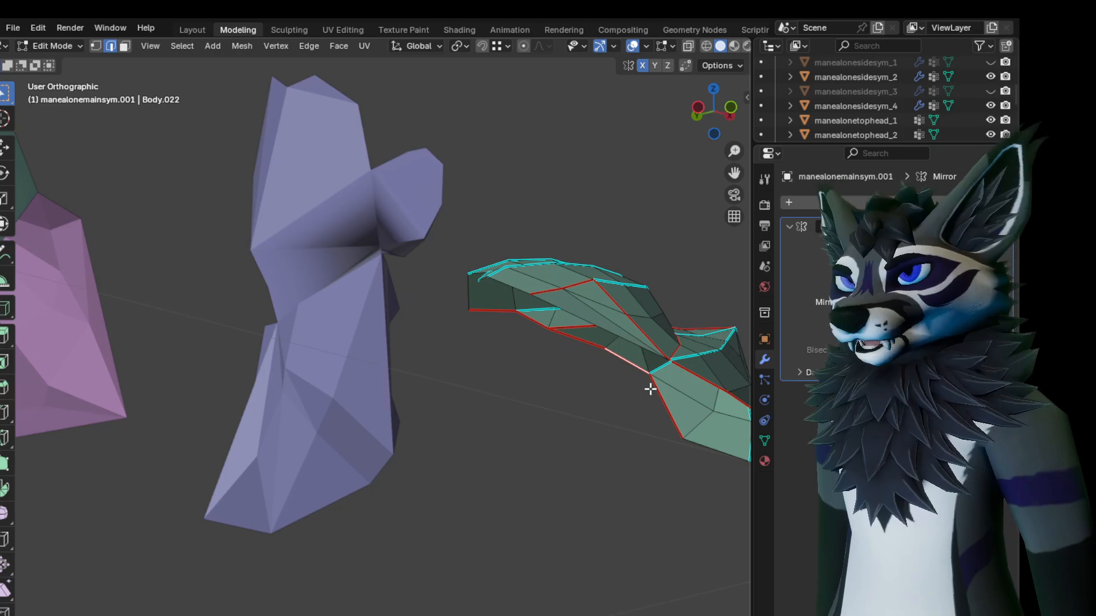
{"action": "key", "text": "f"}
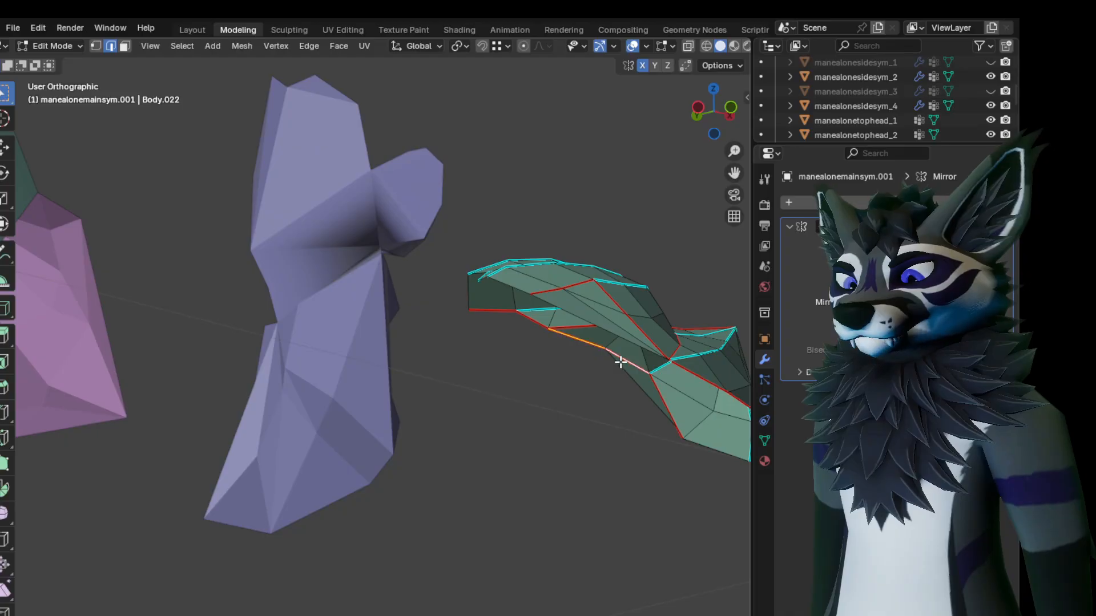
{"action": "left_click", "coordinate": [616, 363], "text": "shift"}
{"action": "key", "text": "f"}
Close the large opening on the inner side of manealonemainsym.001 with a face between its border edges and return to object mode
{"action": "middle_click_drag", "start_coordinate": [616, 366], "coordinate": [603, 309]}
{"action": "scroll", "coordinate": [573, 306], "scroll_direction": "up", "scroll_amount": 2}
{"action": "middle_click_drag", "start_coordinate": [684, 332], "coordinate": [664, 317]}
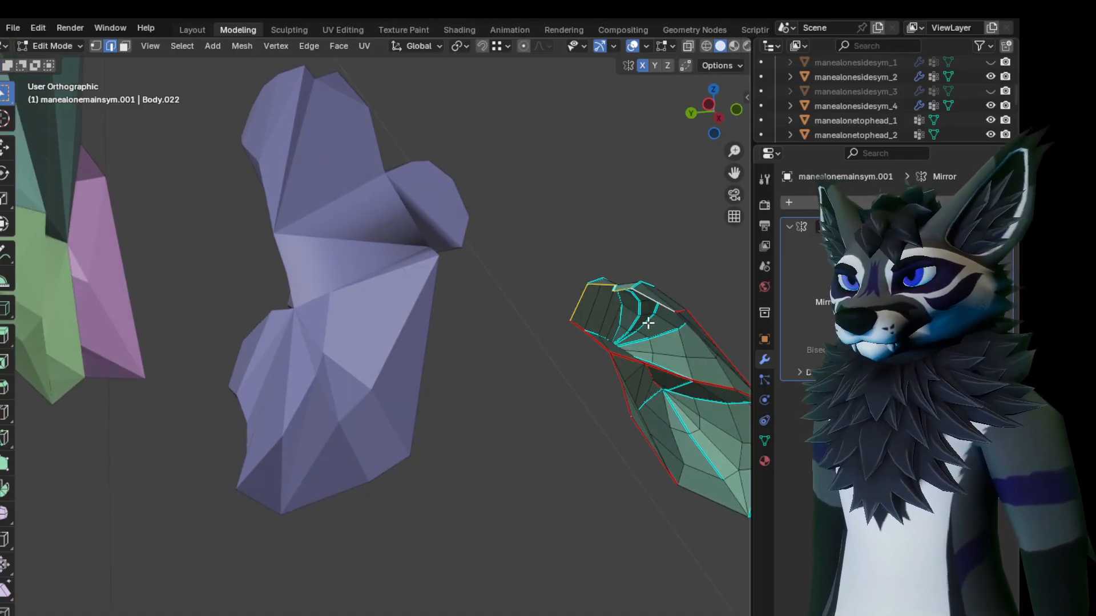
{"action": "middle_click_drag", "start_coordinate": [649, 325], "coordinate": [623, 229]}
{"action": "key", "text": "f"}
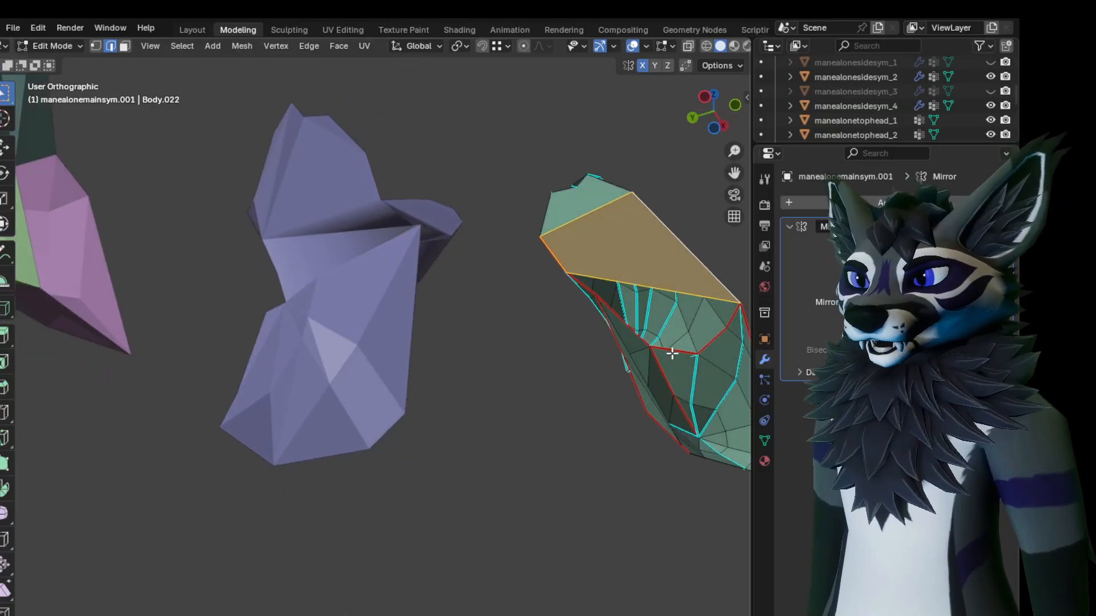
{"action": "middle_click_drag", "start_coordinate": [628, 305], "coordinate": [632, 333]}
{"action": "middle_click_drag", "start_coordinate": [686, 370], "coordinate": [648, 398]}
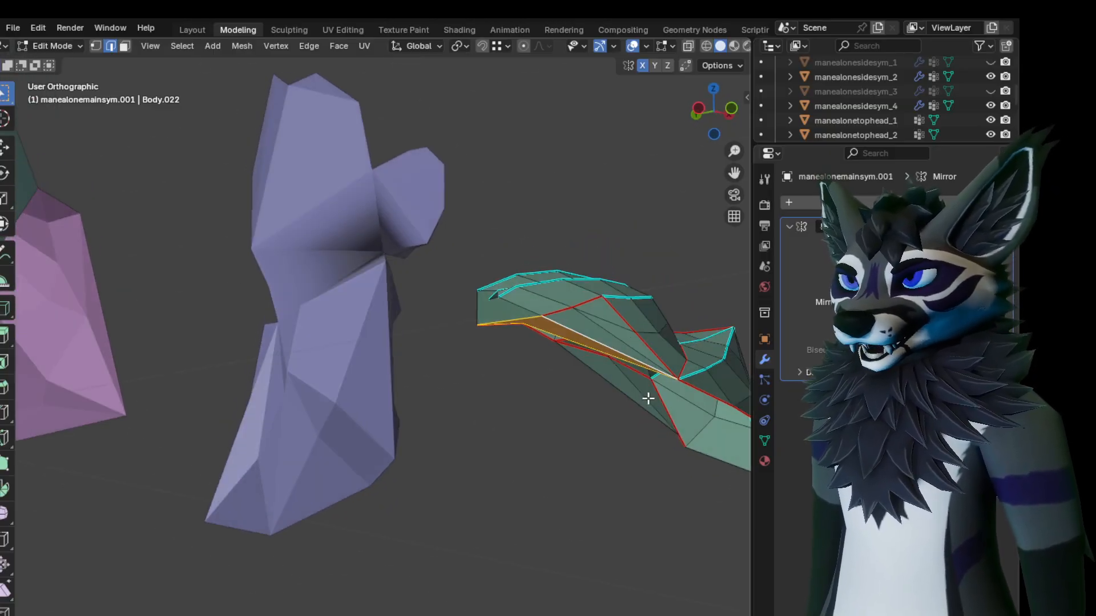
{"action": "middle_click_drag", "start_coordinate": [503, 355], "coordinate": [164, 343]}
{"action": "key", "text": "Tab"}
Unhide the top-of-head mane pieces manealonetophead_3a, manealonetophead_2 and manealonetophead_1
{"action": "middle_click_drag", "start_coordinate": [263, 323], "coordinate": [319, 320]}
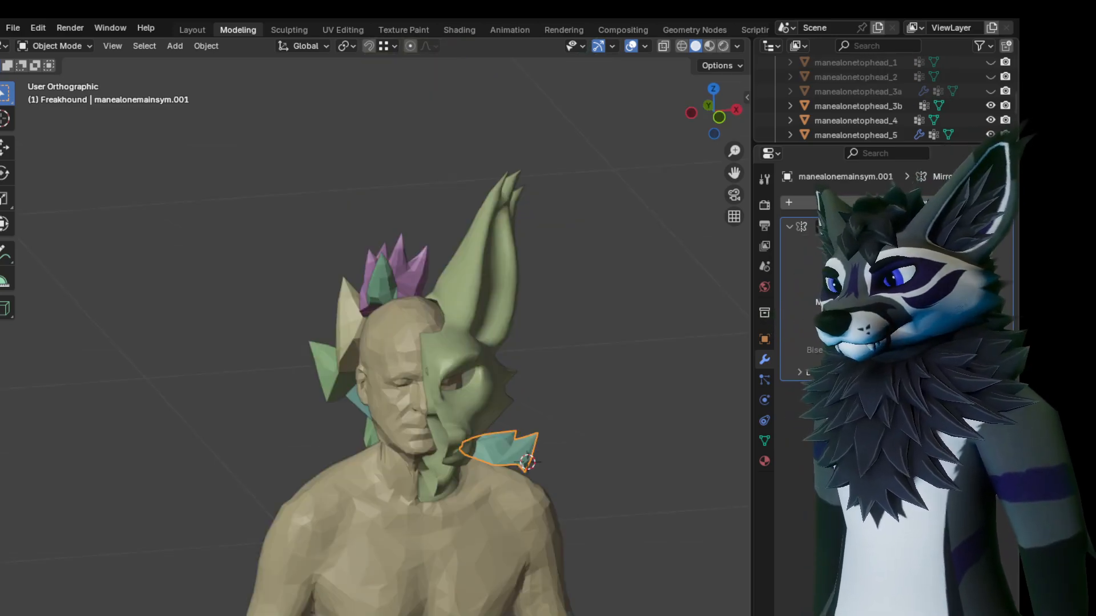
{"action": "middle_click_drag", "start_coordinate": [480, 374], "coordinate": [336, 382]}
{"action": "scroll", "coordinate": [403, 338], "scroll_direction": "up", "scroll_amount": 2}
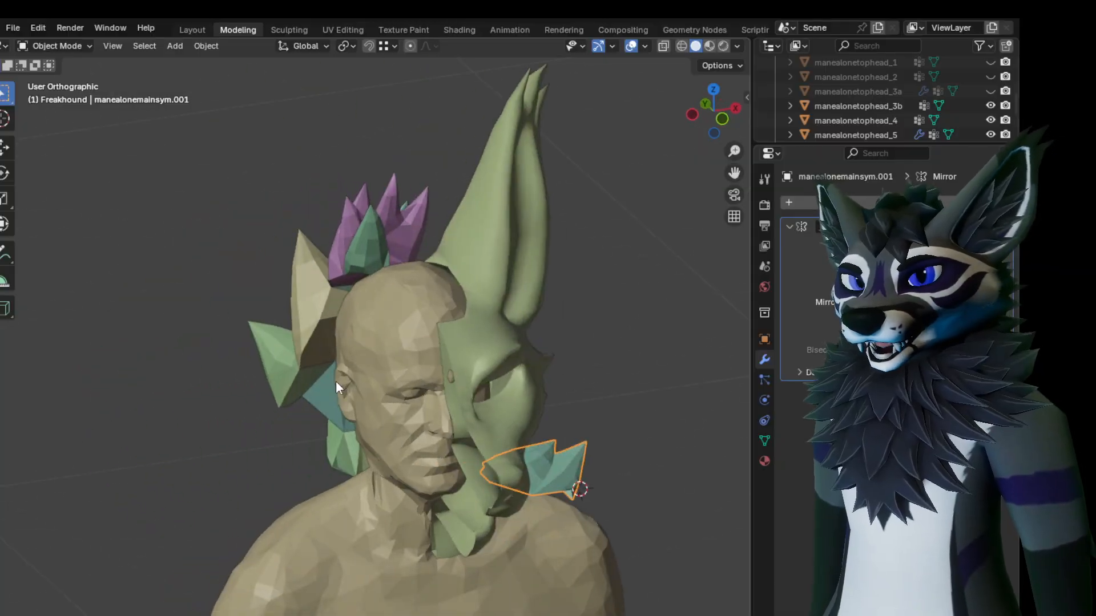
{"action": "middle_click_drag", "start_coordinate": [429, 313], "coordinate": [402, 343]}
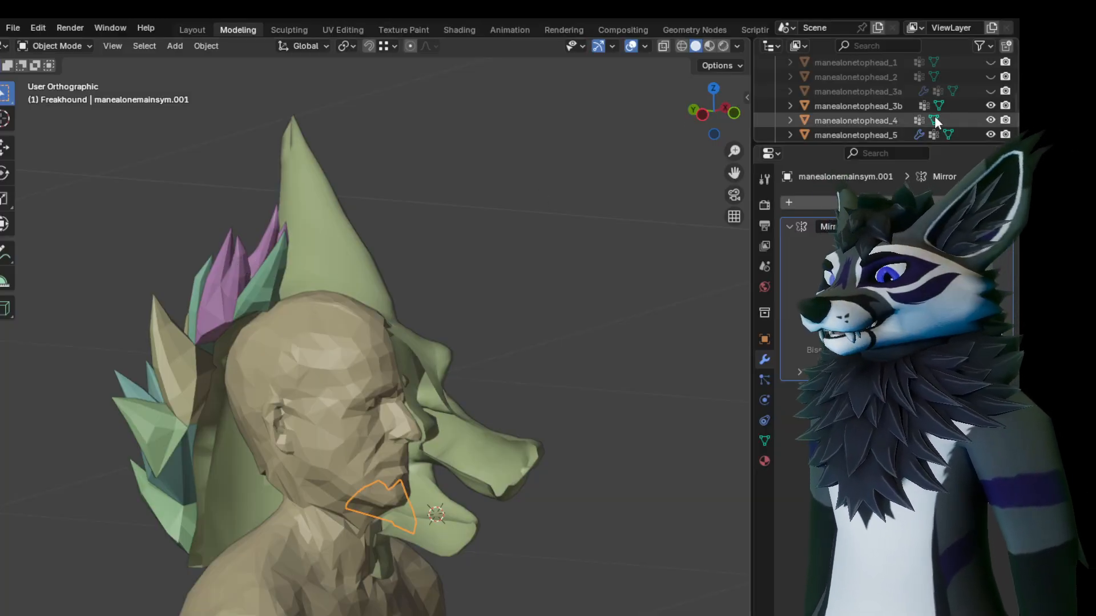
{"action": "left_click", "coordinate": [990, 91]}
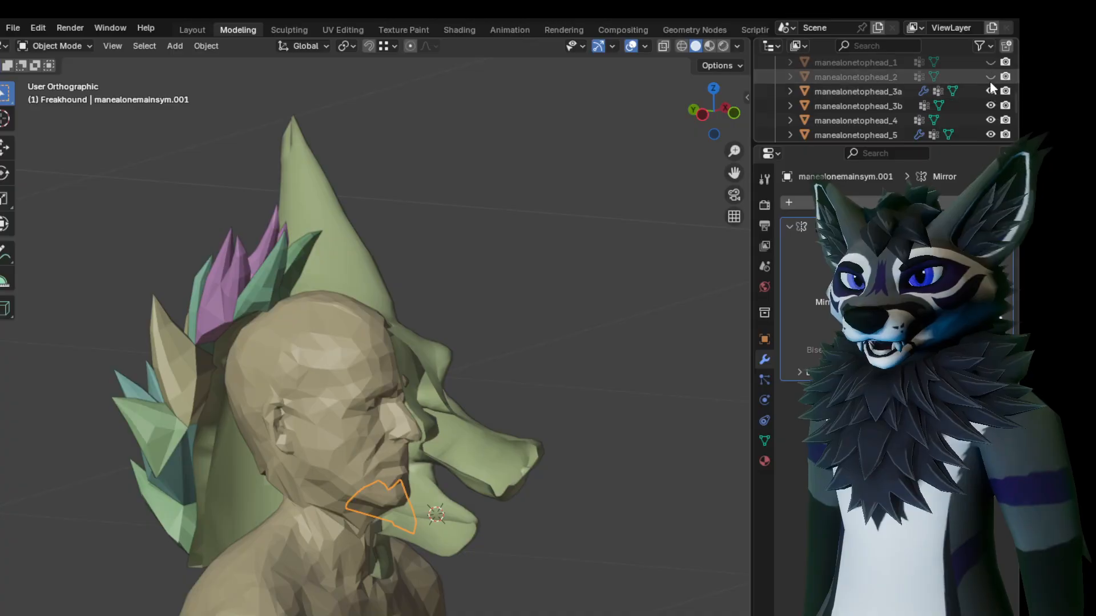
{"action": "left_click", "coordinate": [991, 76]}
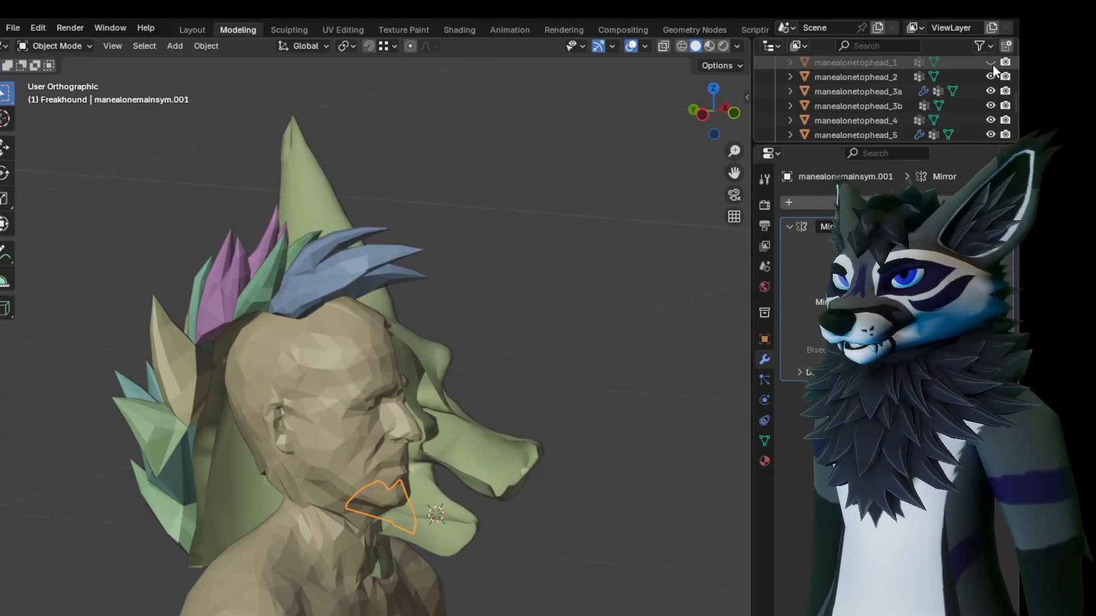
{"action": "left_click", "coordinate": [991, 62]}
{"action": "middle_click_drag", "start_coordinate": [581, 253], "coordinate": [459, 250]}
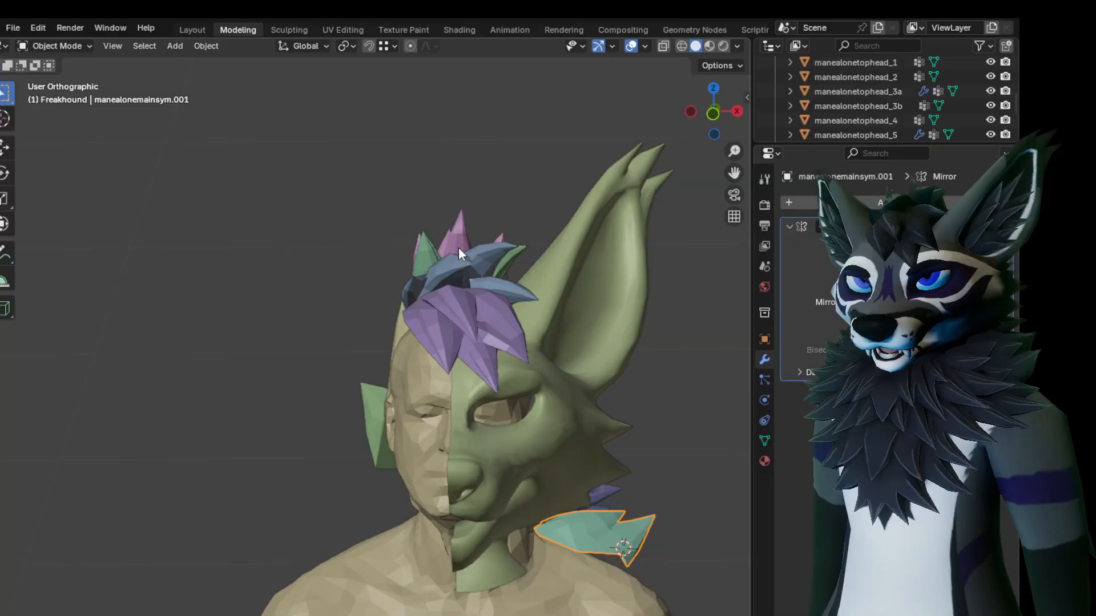
Clip the view to a region around the fursuit half of the head and inspect how the mane pieces sit over the human head
{"action": "key", "text": "b"}
{"action": "left_click_drag", "start_coordinate": [450, 171], "coordinate": [664, 567]}
{"action": "middle_click_drag", "start_coordinate": [496, 413], "coordinate": [644, 408]}
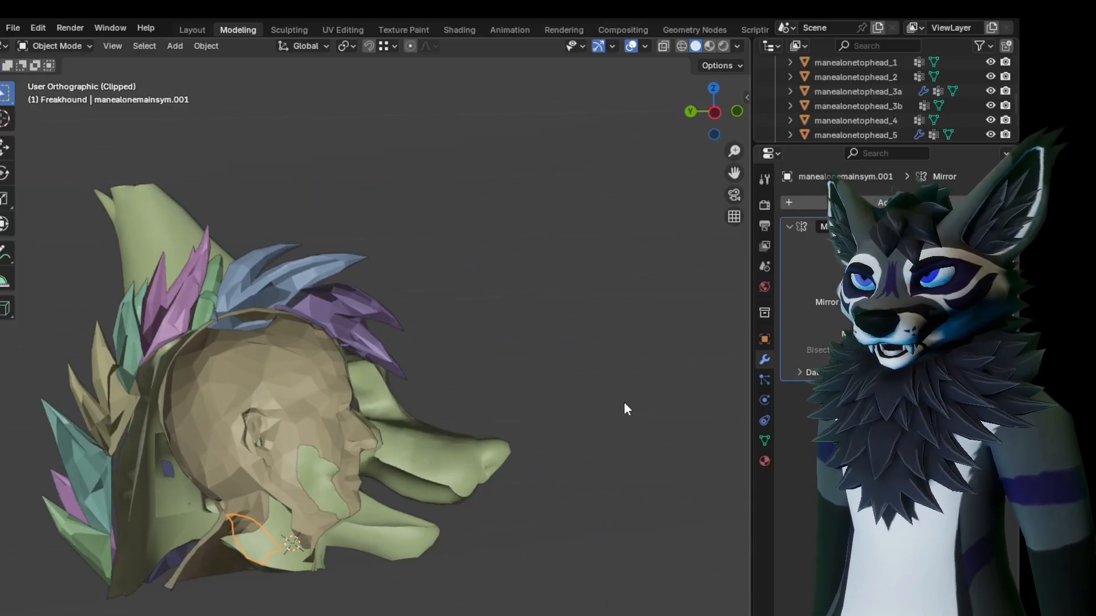
{"action": "middle_click_drag", "start_coordinate": [248, 311], "coordinate": [389, 356], "text": "shift"}
{"action": "scroll", "coordinate": [403, 354], "scroll_direction": "up", "scroll_amount": 2}
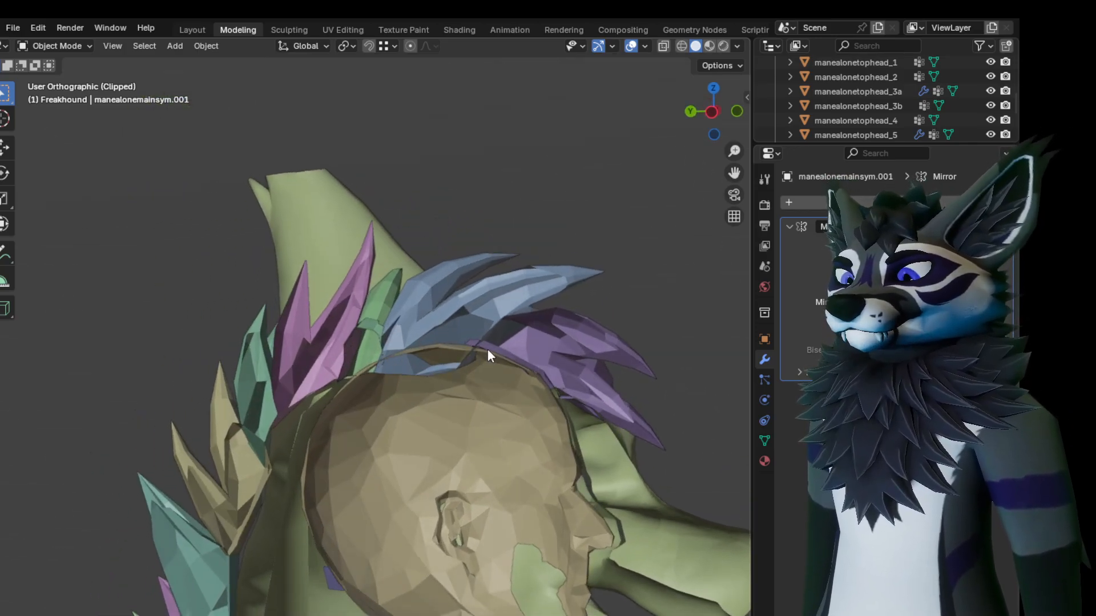
{"action": "middle_click_drag", "start_coordinate": [489, 350], "coordinate": [508, 347]}
{"action": "mouse_move", "coordinate": [560, 369]}
{"action": "middle_mouse_down"}
{"action": "mouse_move", "coordinate": [550, 389]}
{"action": "mouse_move", "coordinate": [563, 377]}
{"action": "mouse_move", "coordinate": [509, 363]}
{"action": "mouse_move", "coordinate": [570, 378]}
{"action": "middle_mouse_up"}
{"action": "mouse_move", "coordinate": [471, 328]}
{"action": "middle_mouse_down"}
{"action": "mouse_move", "coordinate": [447, 338]}
{"action": "mouse_move", "coordinate": [477, 334]}
{"action": "middle_mouse_up"}
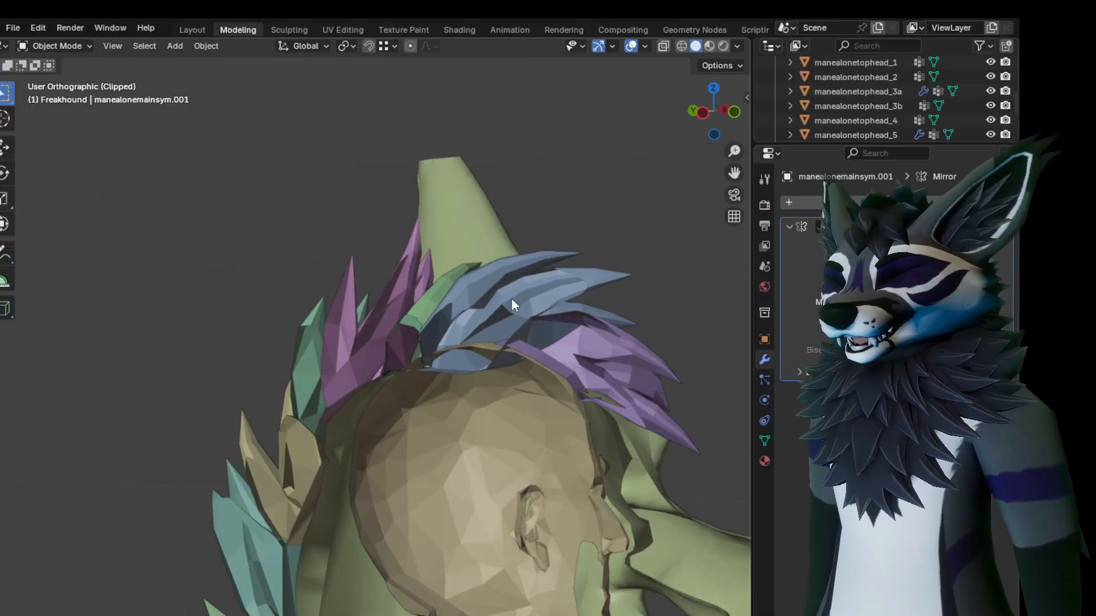
{"action": "middle_click_drag", "start_coordinate": [520, 321], "coordinate": [394, 333]}
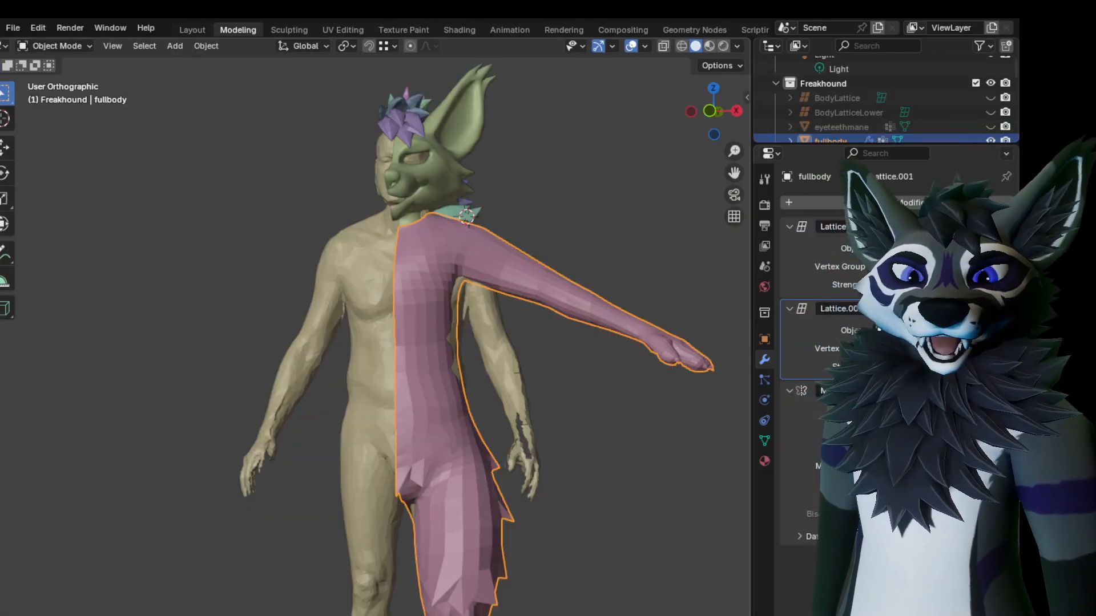
Unhide the BodyLattice object around the upper torso of fullbody and check how it encloses the body
{"action": "middle_click_drag", "start_coordinate": [534, 254], "coordinate": [536, 206]}
{"action": "middle_click_drag", "start_coordinate": [547, 319], "coordinate": [539, 159], "text": "shift"}
{"action": "middle_click_drag", "start_coordinate": [535, 301], "coordinate": [509, 284]}
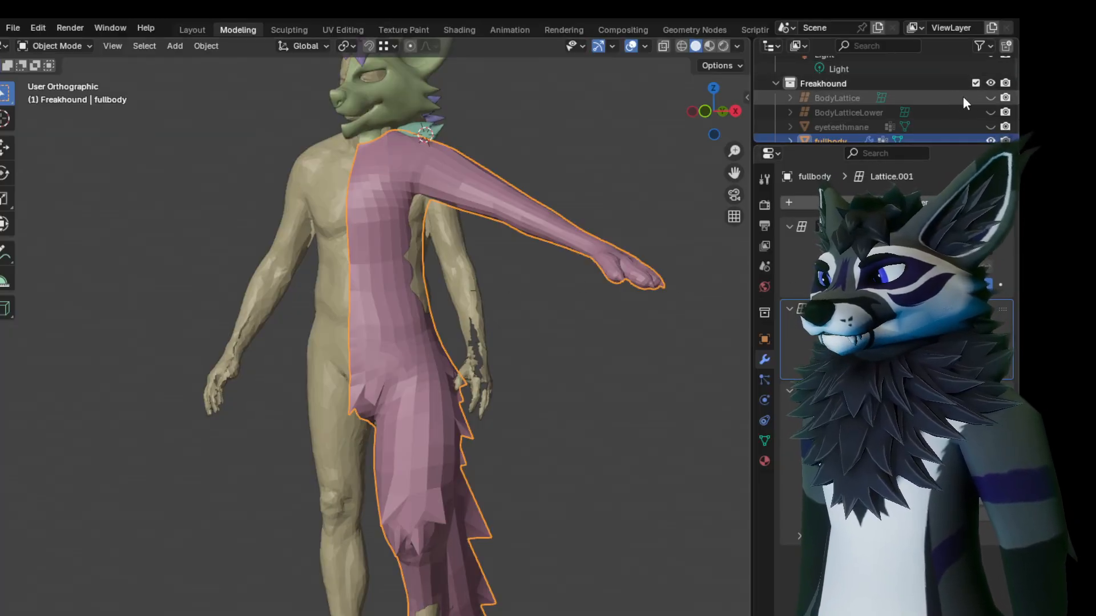
{"action": "left_click", "coordinate": [991, 97]}
{"action": "mouse_move", "coordinate": [490, 277]}
{"action": "middle_mouse_down"}
{"action": "mouse_move", "coordinate": [563, 256]}
{"action": "mouse_move", "coordinate": [538, 284]}
{"action": "mouse_move", "coordinate": [489, 289]}
{"action": "mouse_move", "coordinate": [202, 289]}
{"action": "mouse_move", "coordinate": [218, 261]}
{"action": "mouse_move", "coordinate": [492, 282]}
{"action": "middle_mouse_up"}
{"action": "middle_click_drag", "start_coordinate": [413, 206], "coordinate": [489, 286]}
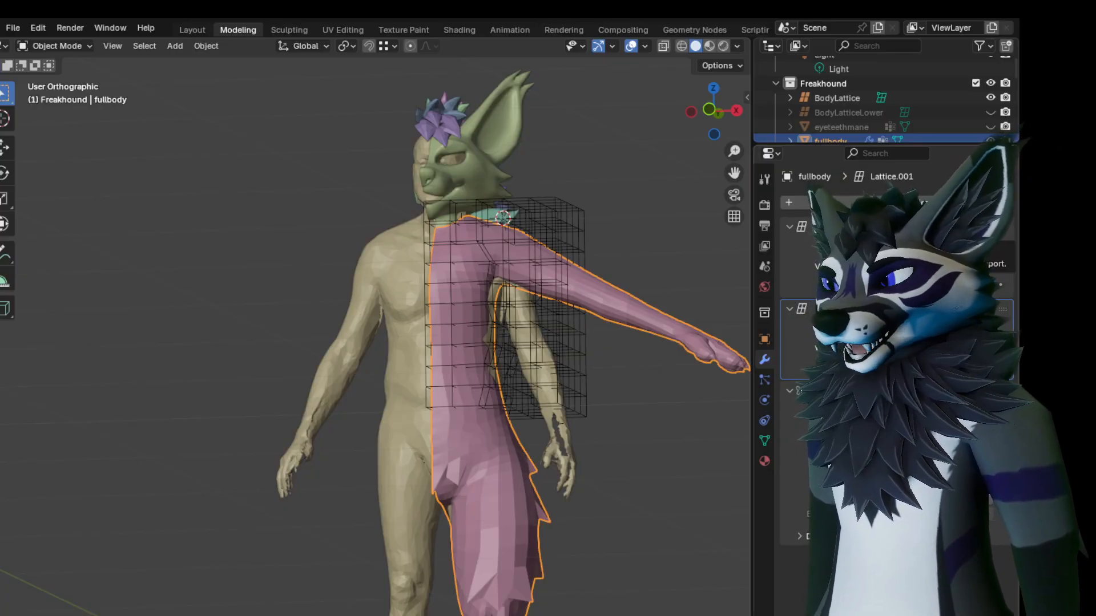
Try to move a few BodyLattice control points at the upper back in edit mode, cancel, and return to object mode
{"action": "middle_click_drag", "start_coordinate": [742, 328], "coordinate": [163, 302]}
{"action": "scroll", "coordinate": [558, 321], "scroll_direction": "up", "scroll_amount": 2}
{"action": "middle_click_drag", "start_coordinate": [384, 293], "coordinate": [375, 225]}
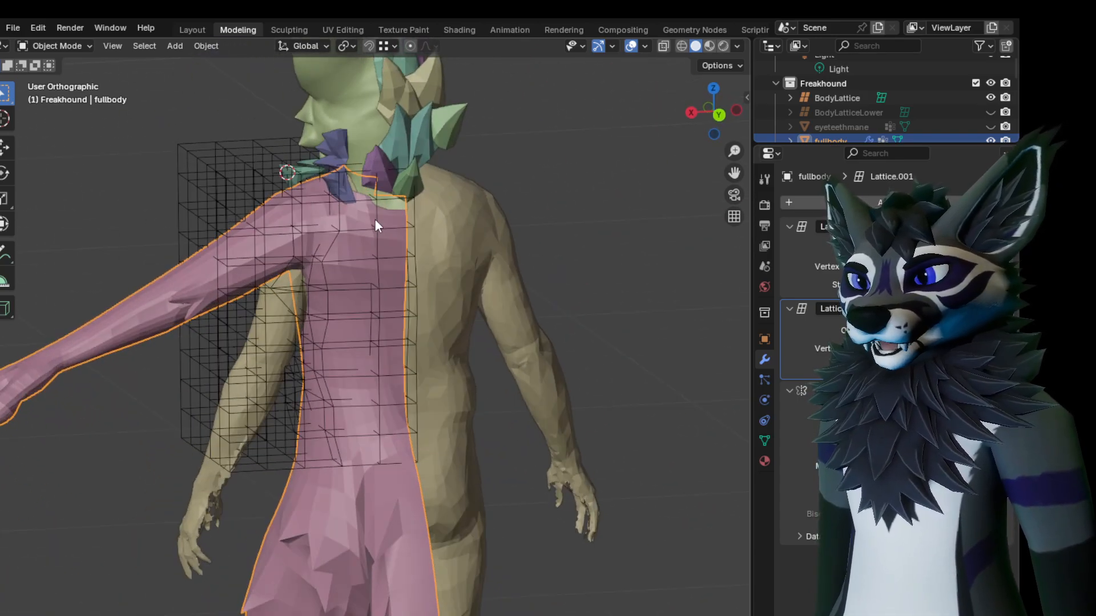
{"action": "left_click", "coordinate": [341, 203]}
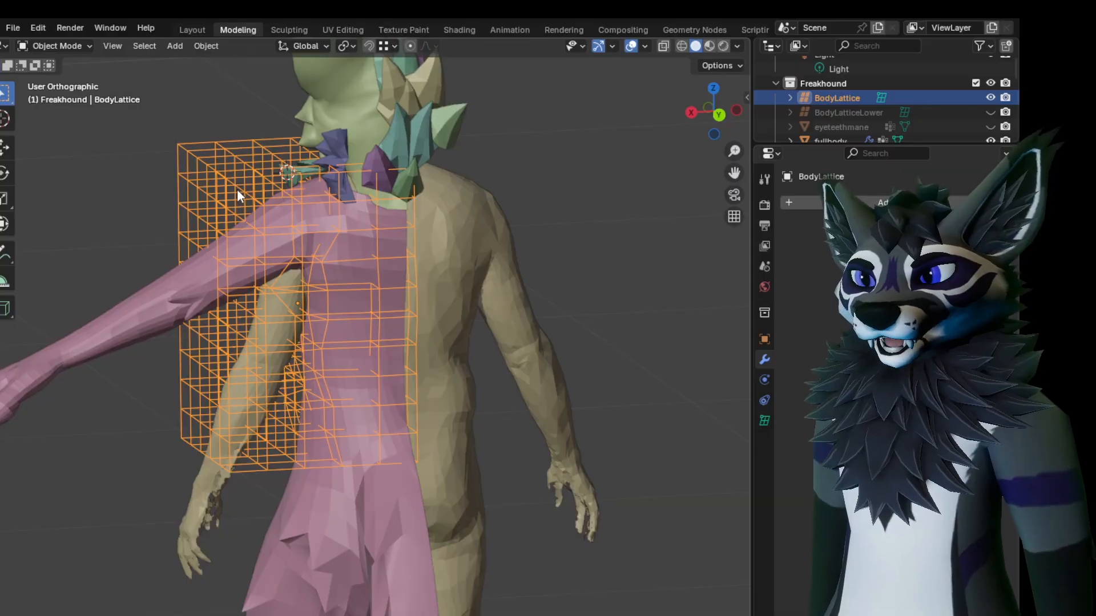
{"action": "key", "text": "Tab"}
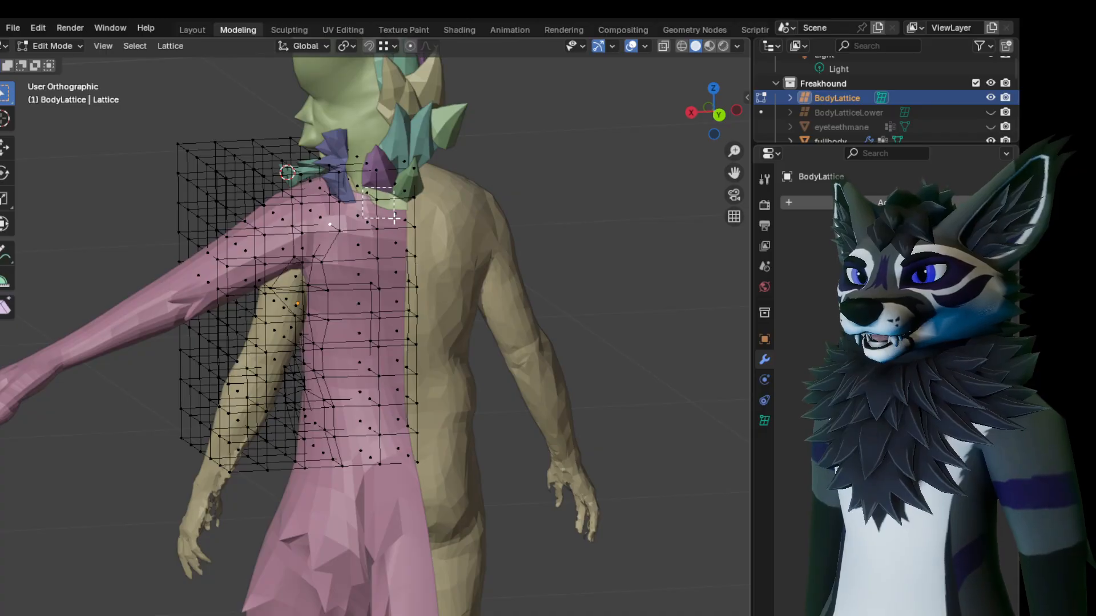
{"action": "key", "text": "g"}
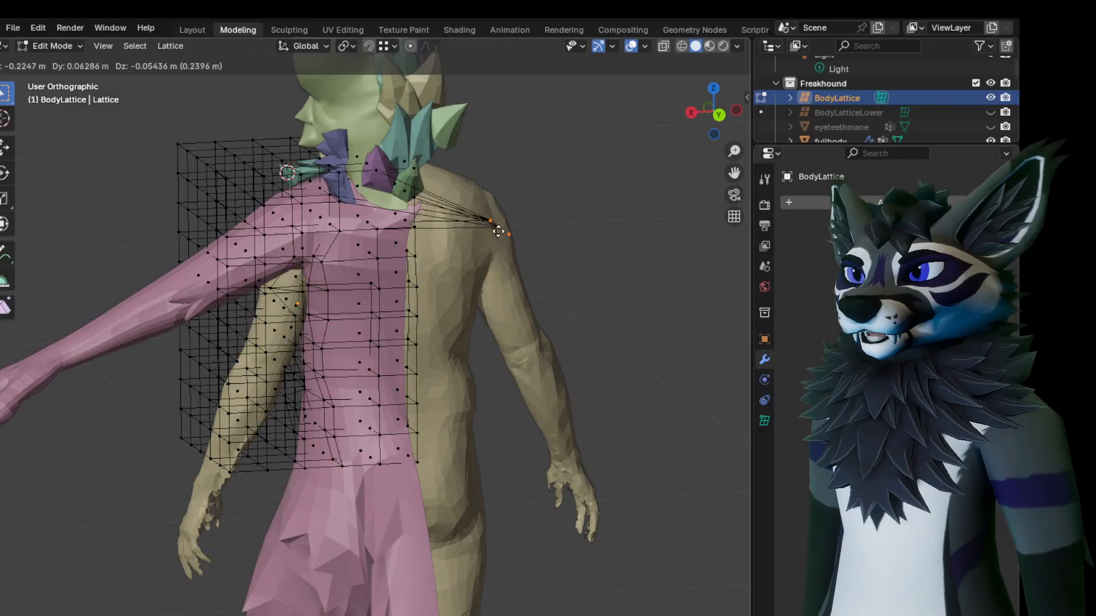
{"action": "right_click", "coordinate": [392, 262]}
{"action": "middle_click_drag", "start_coordinate": [392, 262], "coordinate": [589, 299]}
{"action": "scroll", "coordinate": [416, 277], "scroll_direction": "down", "scroll_amount": 1}
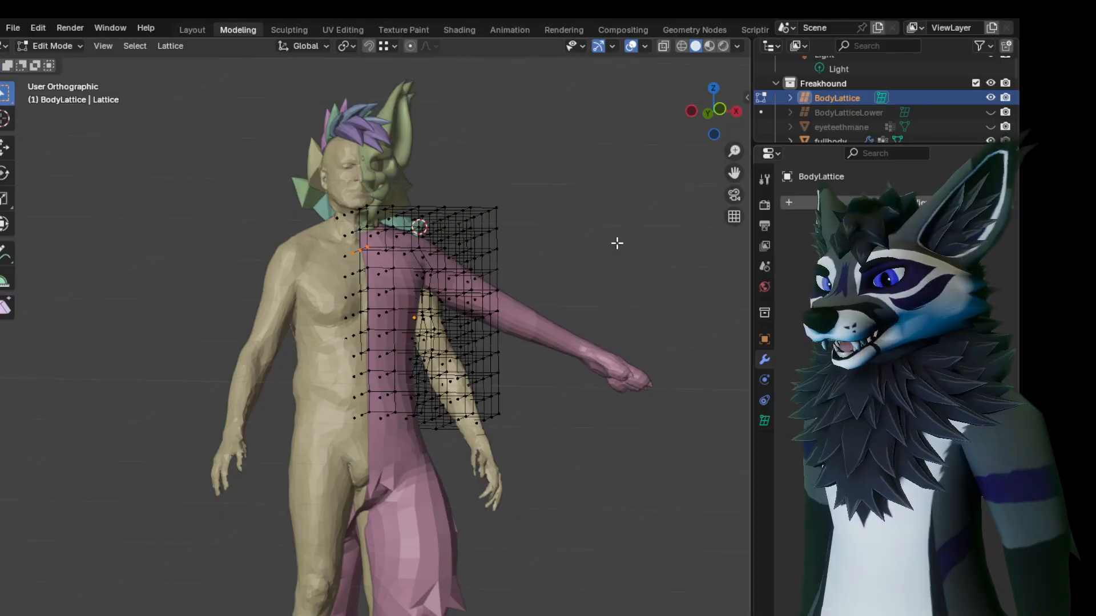
{"action": "key", "text": "Tab"}
Hide the BodyLattice object and select fullbody
{"action": "middle_click_drag", "start_coordinate": [543, 248], "coordinate": [570, 239]}
{"action": "scroll", "coordinate": [848, 112], "scroll_direction": "down", "scroll_amount": 4}
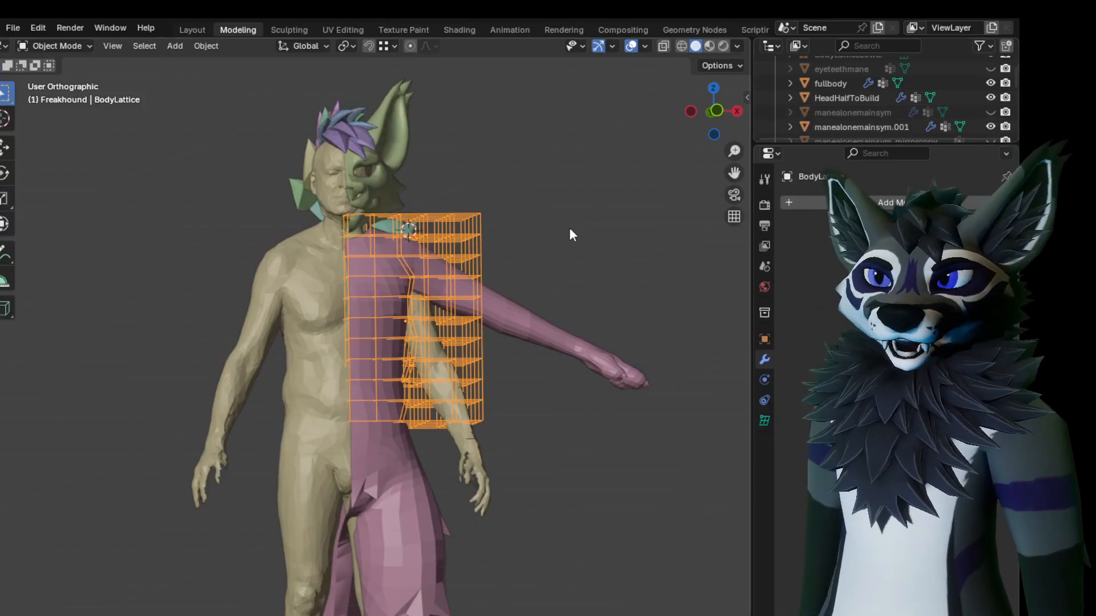
{"action": "middle_click_drag", "start_coordinate": [593, 213], "coordinate": [574, 224]}
{"action": "scroll", "coordinate": [869, 104], "scroll_direction": "down", "scroll_amount": 4}
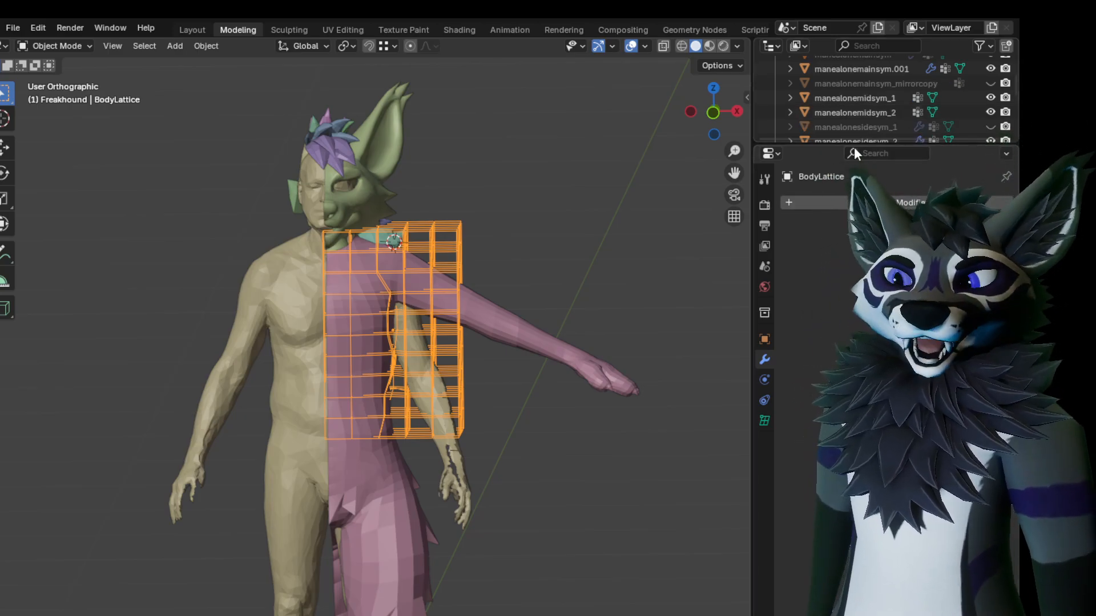
{"action": "scroll", "coordinate": [875, 111], "scroll_direction": "down", "scroll_amount": 10}
{"action": "scroll", "coordinate": [875, 112], "scroll_direction": "up", "scroll_amount": 10}
{"action": "scroll", "coordinate": [874, 112], "scroll_direction": "up", "scroll_amount": 2}
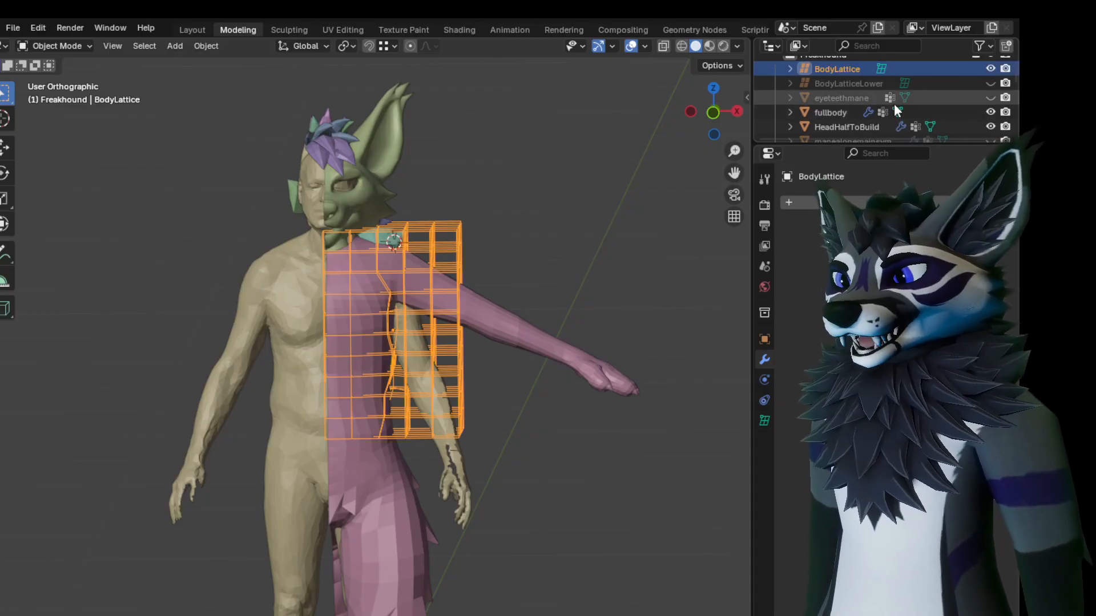
{"action": "left_click", "coordinate": [991, 68]}
{"action": "left_click", "coordinate": [838, 113]}
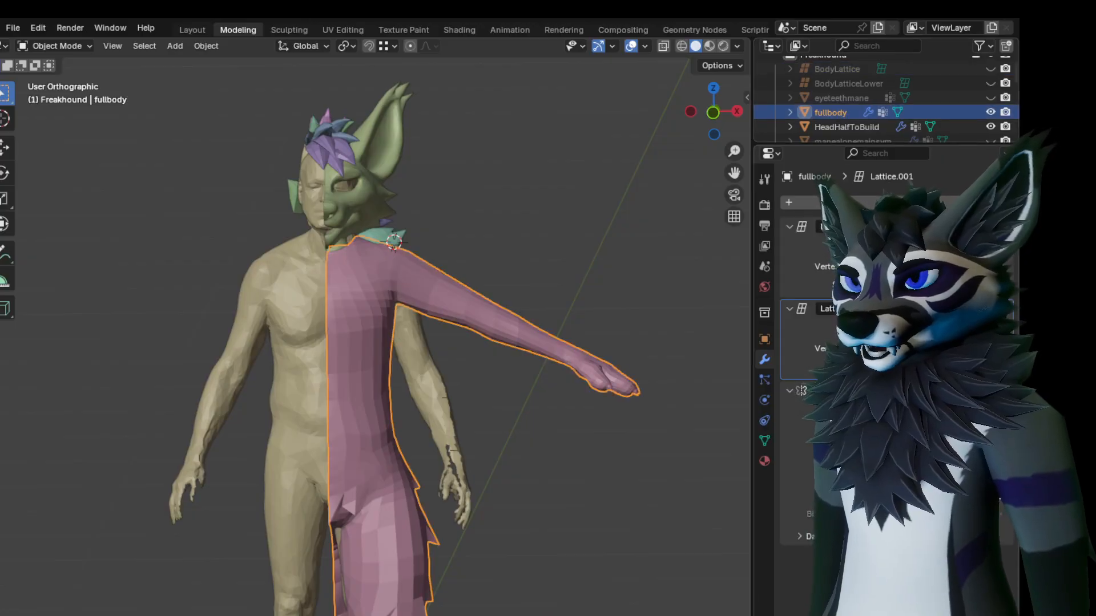
Unhide BodyLatticeLower to check how it encloses the lower half of fullbody, and hide it again
{"action": "middle_click_drag", "start_coordinate": [440, 314], "coordinate": [402, 317]}
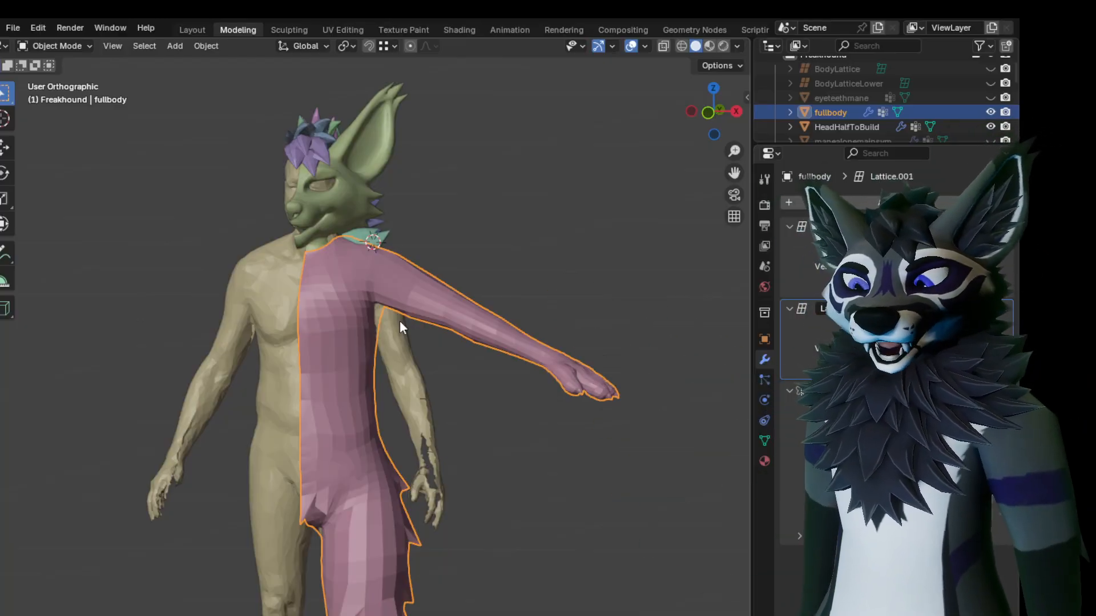
{"action": "middle_click_drag", "start_coordinate": [413, 313], "coordinate": [296, 258]}
{"action": "middle_click_drag", "start_coordinate": [318, 380], "coordinate": [399, 336]}
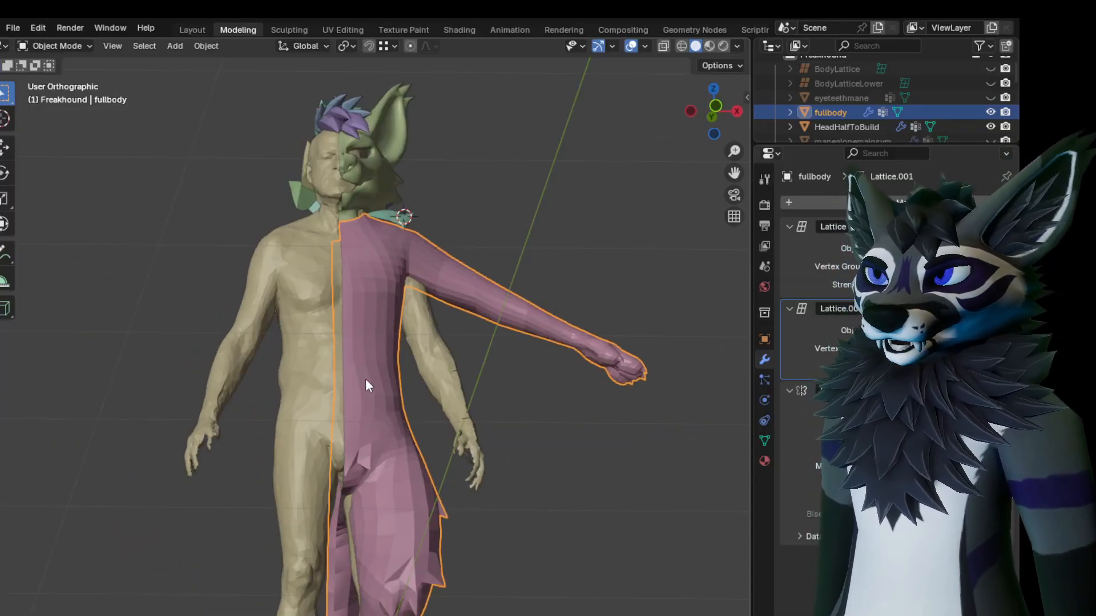
{"action": "middle_click_drag", "start_coordinate": [391, 381], "coordinate": [320, 405]}
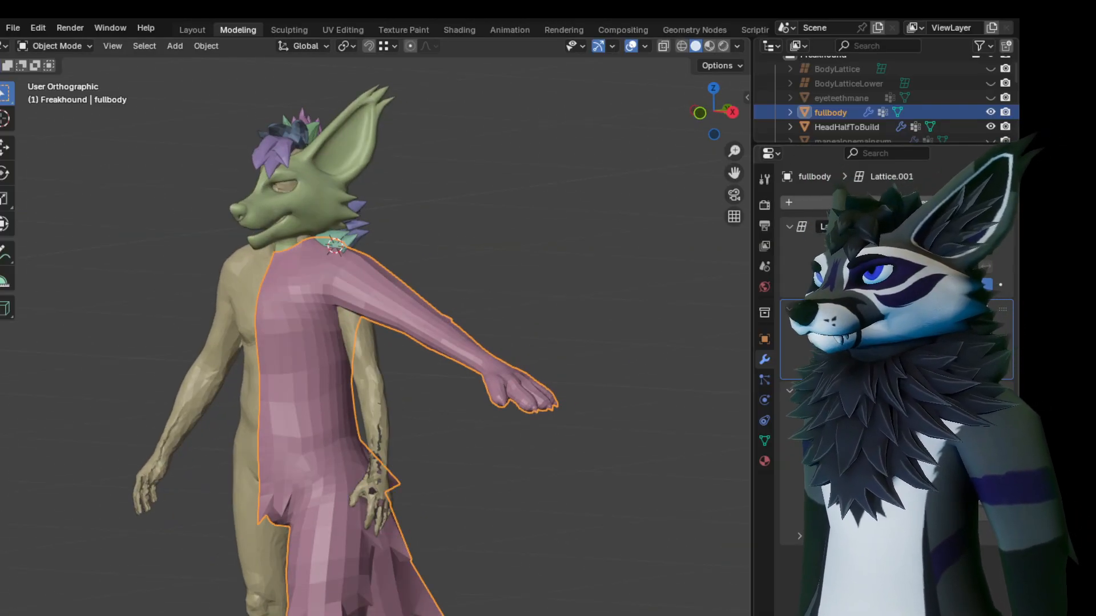
{"action": "middle_click_drag", "start_coordinate": [478, 358], "coordinate": [504, 322]}
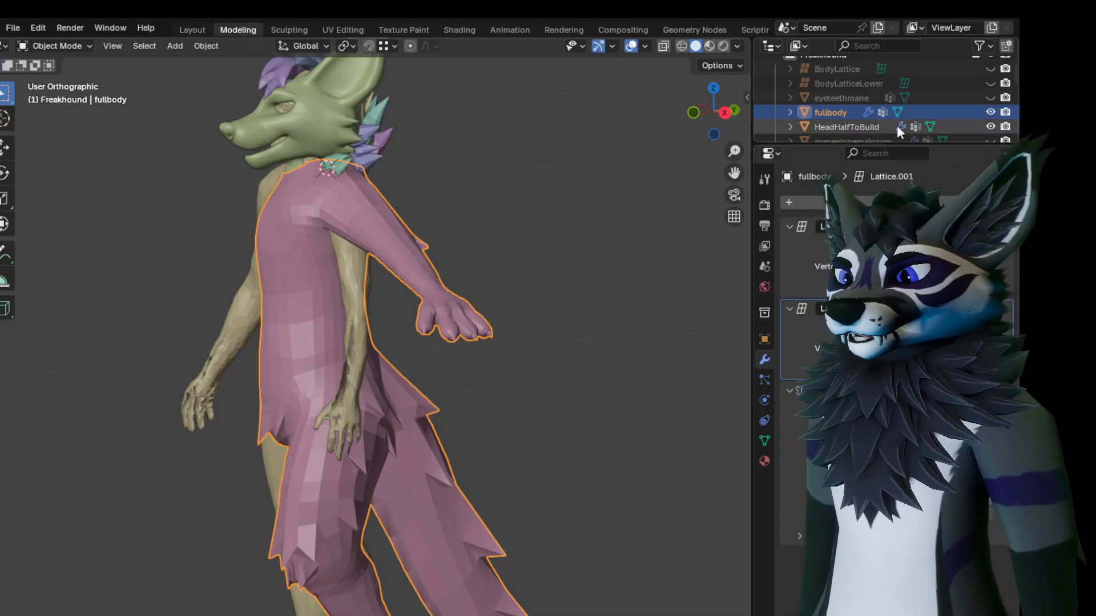
{"action": "left_click", "coordinate": [990, 84]}
{"action": "middle_click_drag", "start_coordinate": [542, 325], "coordinate": [596, 297]}
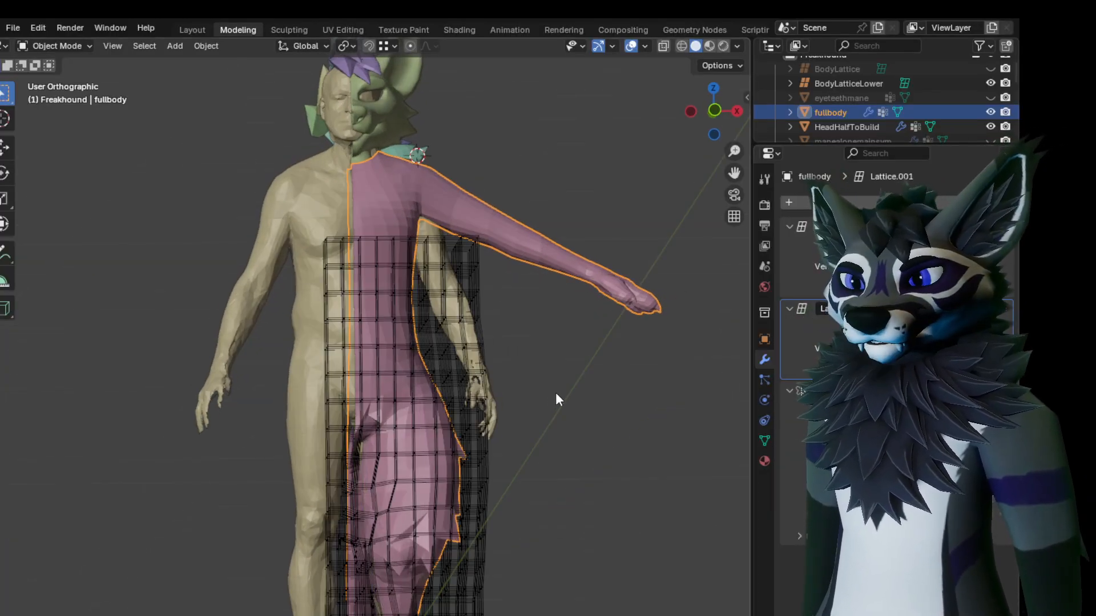
{"action": "middle_click_drag", "start_coordinate": [559, 393], "coordinate": [536, 398]}
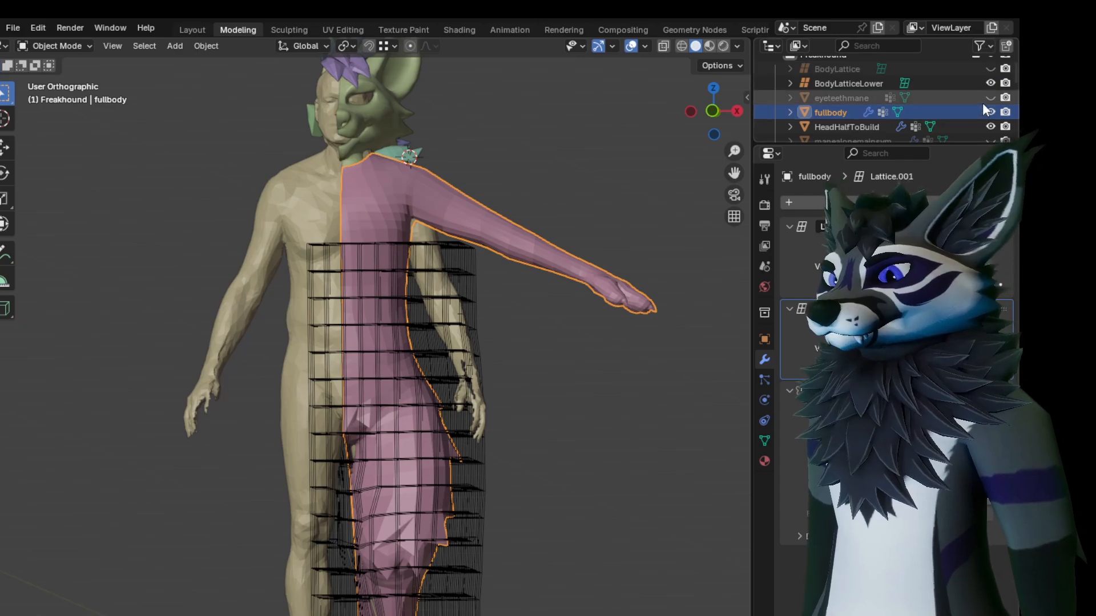
{"action": "left_click", "coordinate": [990, 82]}
Examine how the leg, foot and tail of fullbody line up with the legs of the human body
{"action": "middle_click_drag", "start_coordinate": [531, 372], "coordinate": [555, 352]}
{"action": "middle_click_drag", "start_coordinate": [531, 456], "coordinate": [589, 406], "text": "shift"}
{"action": "middle_click_drag", "start_coordinate": [433, 553], "coordinate": [407, 557]}
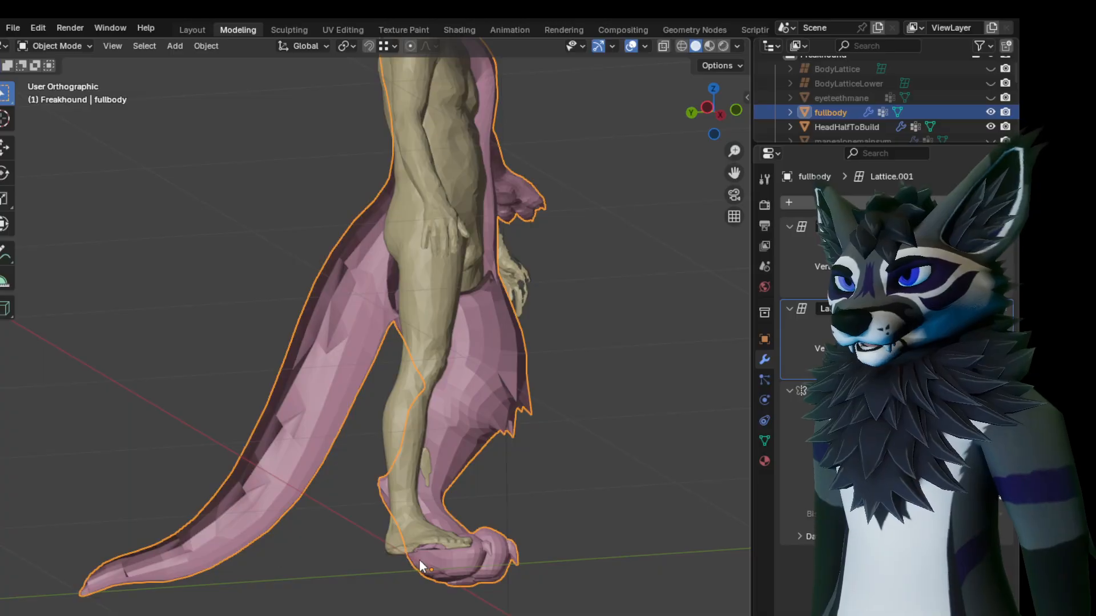
{"action": "middle_click_drag", "start_coordinate": [467, 512], "coordinate": [189, 545]}
{"action": "middle_click_drag", "start_coordinate": [233, 466], "coordinate": [437, 471]}
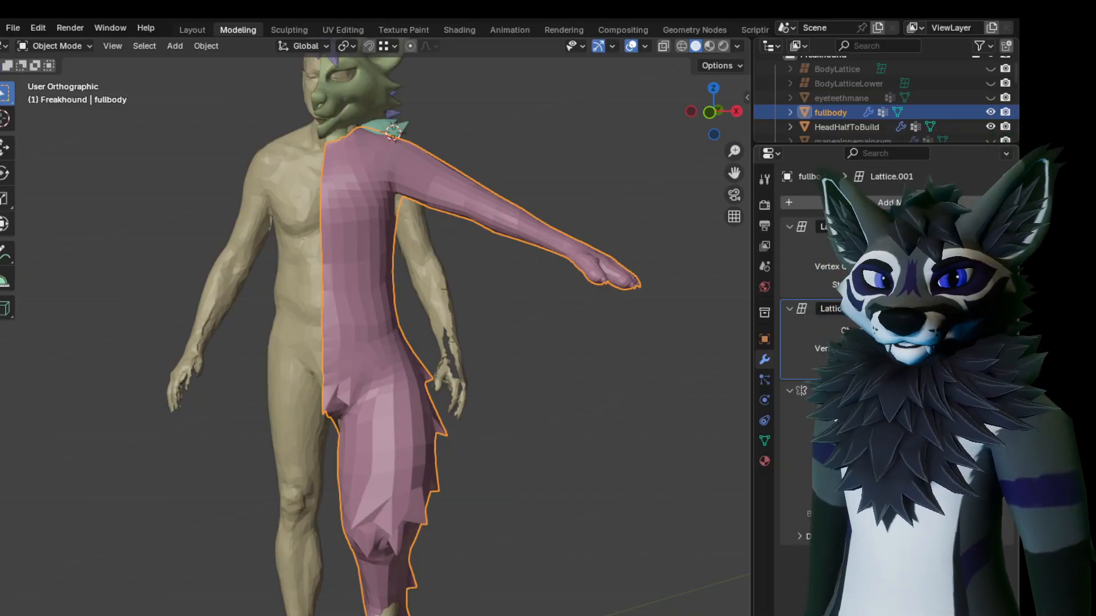
{"action": "middle_click_drag", "start_coordinate": [394, 410], "coordinate": [414, 405]}
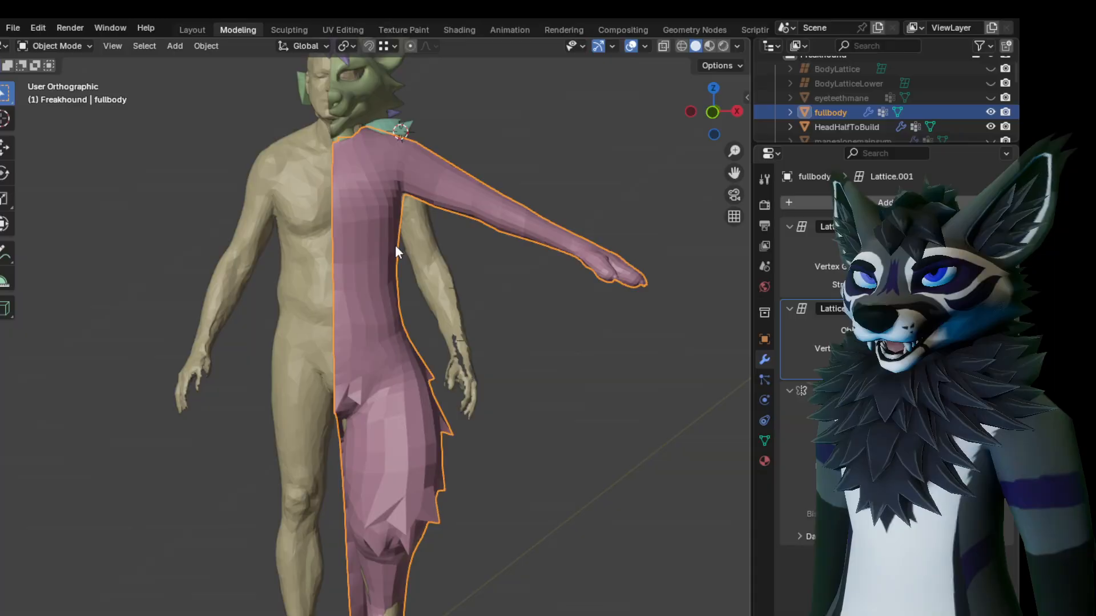
Turn both Lattice modifiers on fullbody off and on in the viewport to compare the body with and without their deformation
{"action": "left_click", "coordinate": [945, 226]}
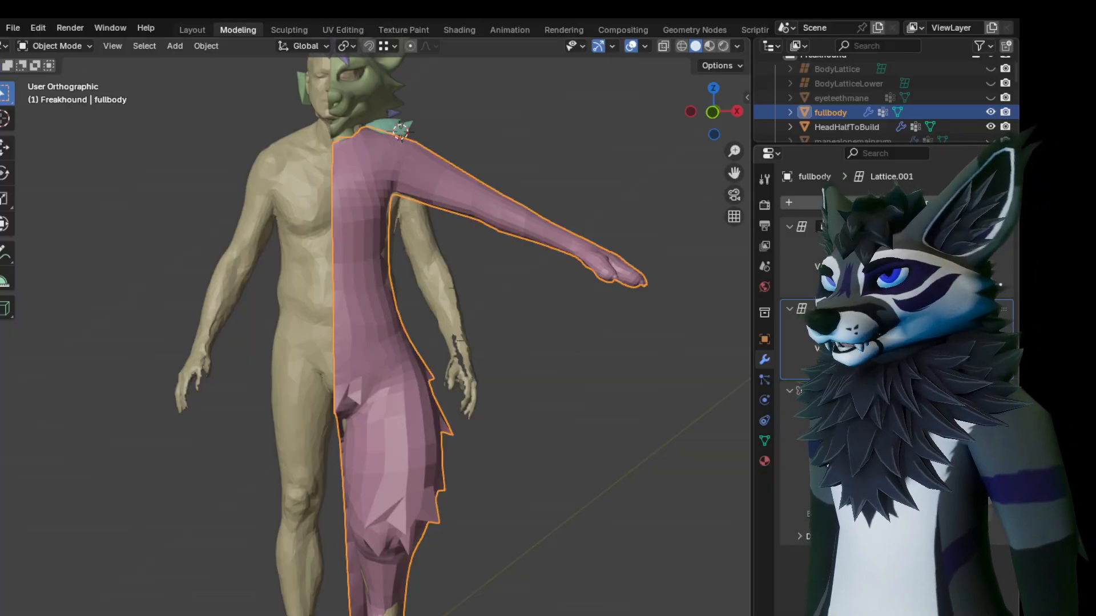
{"action": "left_click", "coordinate": [944, 308]}
{"action": "middle_click_drag", "start_coordinate": [324, 286], "coordinate": [423, 295]}
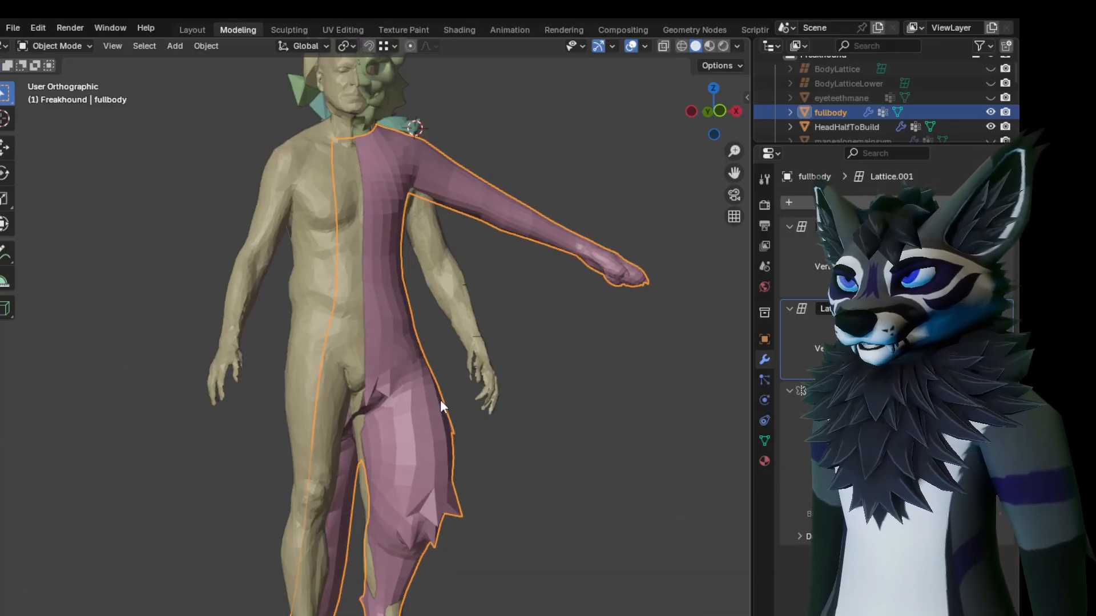
{"action": "middle_click_drag", "start_coordinate": [441, 401], "coordinate": [417, 402]}
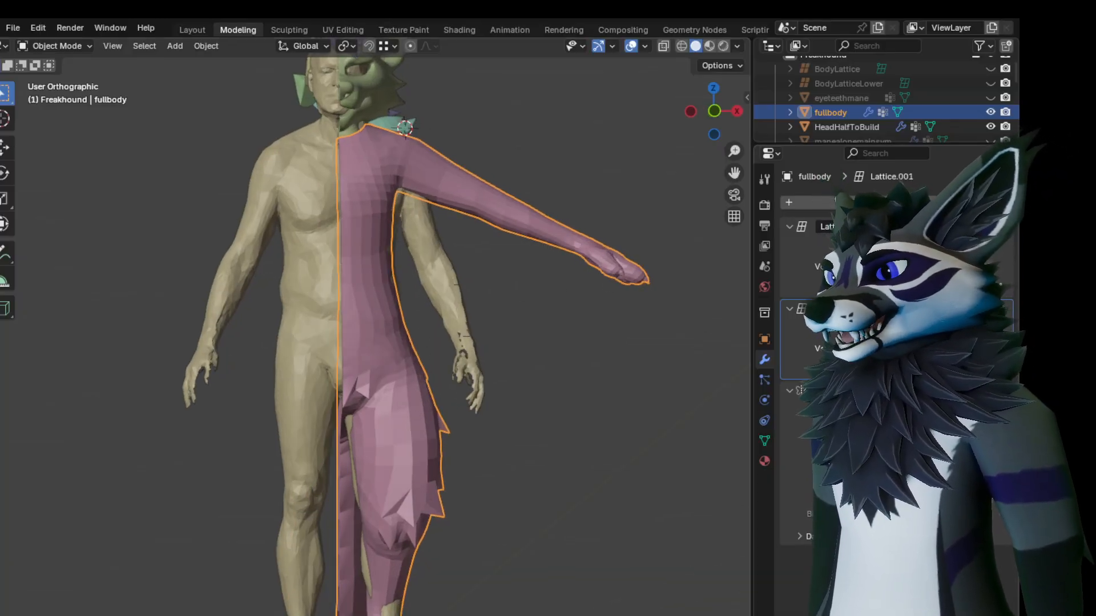
{"action": "left_click", "coordinate": [945, 226]}
{"action": "mouse_move", "coordinate": [384, 297]}
{"action": "middle_mouse_down"}
{"action": "mouse_move", "coordinate": [351, 299]}
{"action": "mouse_move", "coordinate": [386, 301]}
{"action": "middle_mouse_up"}
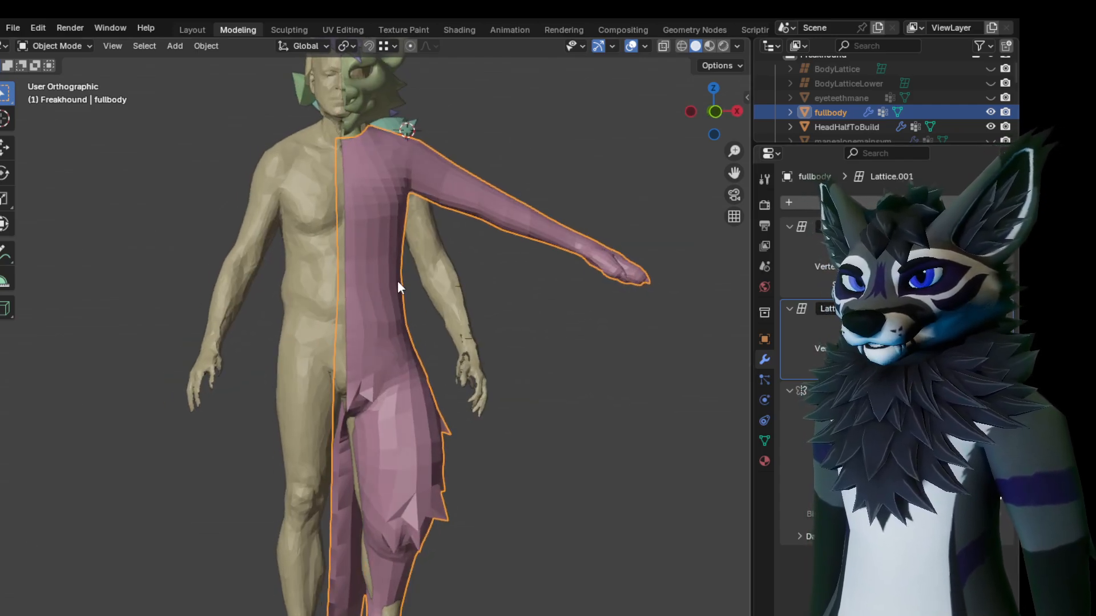
{"action": "mouse_move", "coordinate": [428, 365]}
{"action": "middle_mouse_down"}
{"action": "mouse_move", "coordinate": [440, 362]}
{"action": "mouse_move", "coordinate": [414, 360]}
{"action": "middle_mouse_up"}
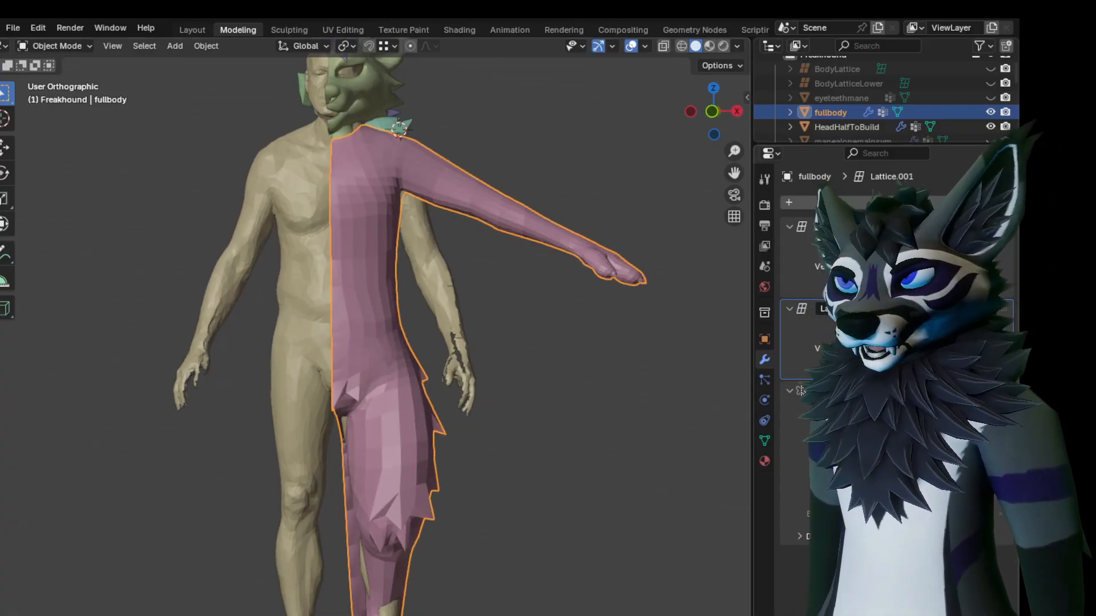
{"action": "left_click", "coordinate": [942, 391]}
{"action": "left_click", "coordinate": [942, 391]}
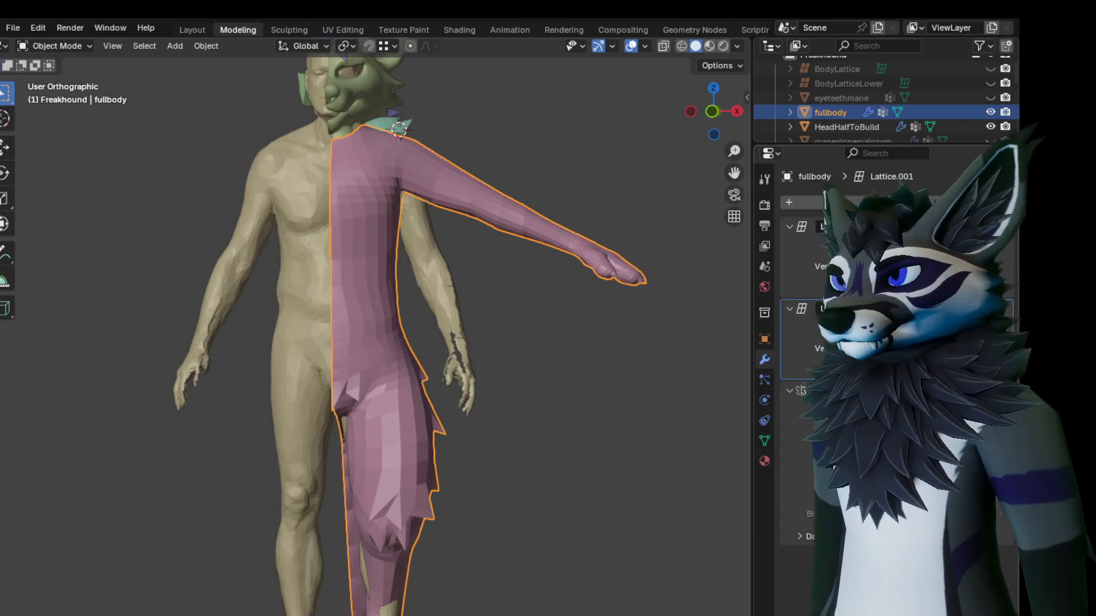
{"action": "left_click", "coordinate": [943, 309]}
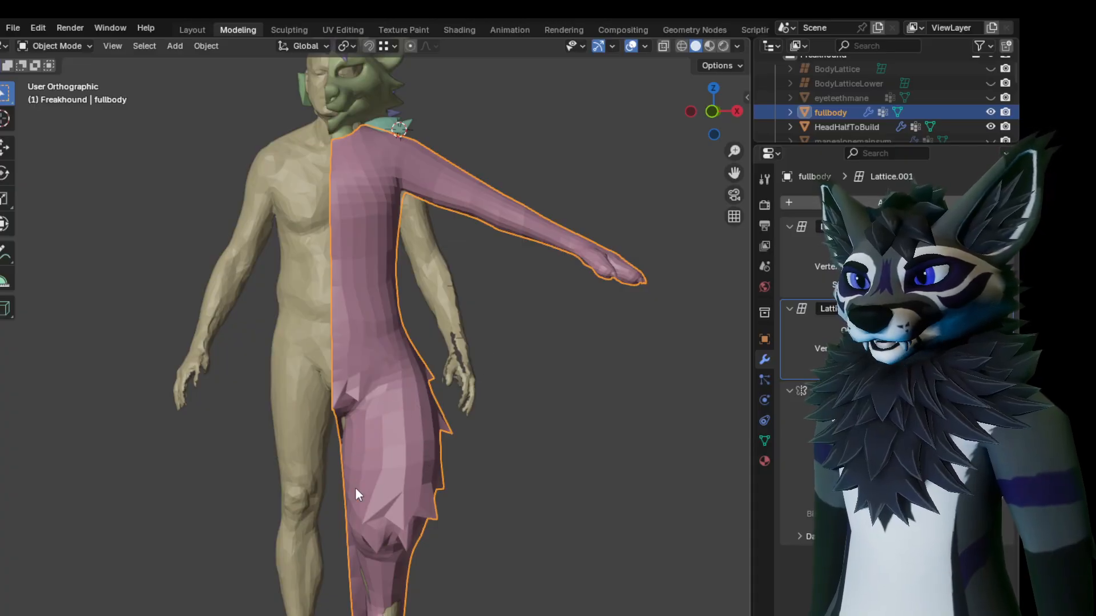
{"action": "mouse_move", "coordinate": [393, 427]}
{"action": "middle_mouse_down"}
{"action": "mouse_move", "coordinate": [395, 442]}
{"action": "mouse_move", "coordinate": [342, 442]}
{"action": "mouse_move", "coordinate": [357, 445]}
{"action": "mouse_move", "coordinate": [383, 413]}
{"action": "middle_mouse_up"}
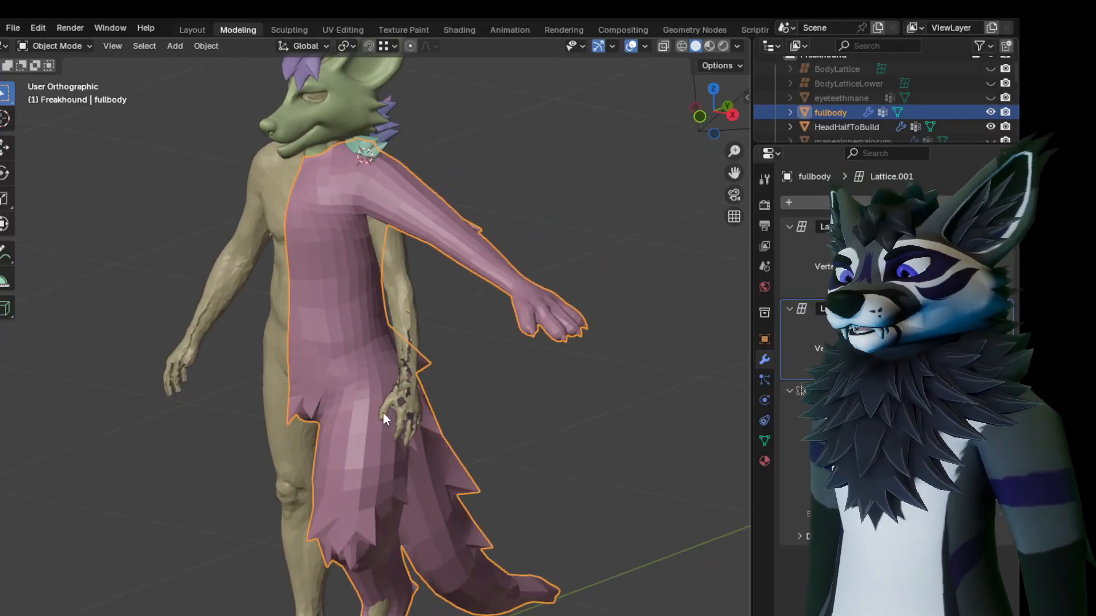
Try Texture as the viewport's object color for the models, and set it back to Random
{"action": "left_click", "coordinate": [736, 46]}
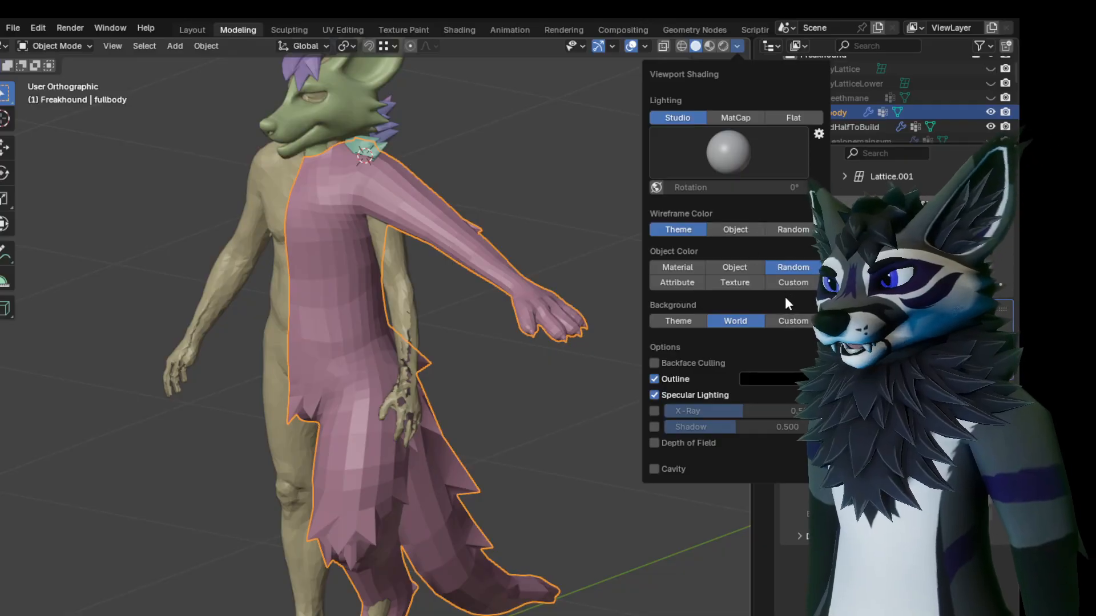
{"action": "left_click", "coordinate": [725, 281]}
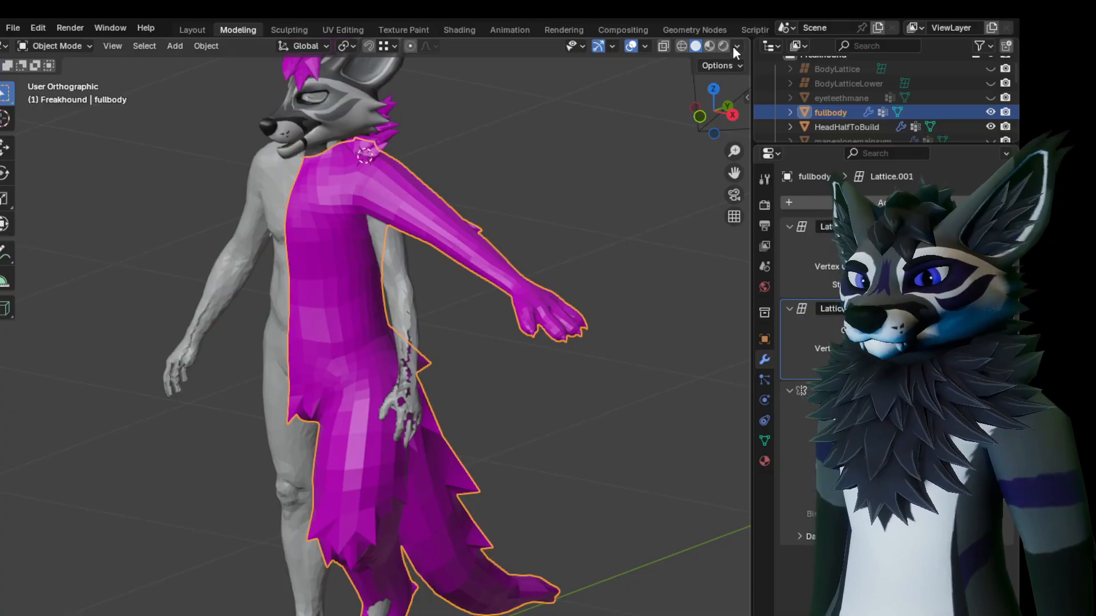
{"action": "left_click", "coordinate": [734, 47]}
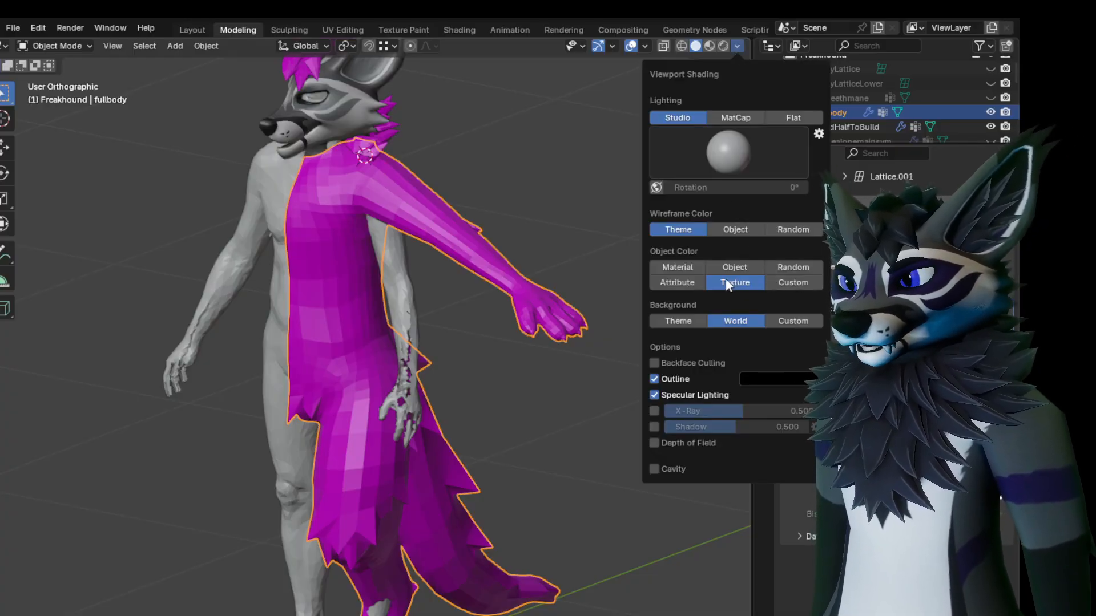
{"action": "left_click", "coordinate": [778, 267]}
{"action": "middle_click_drag", "start_coordinate": [401, 297], "coordinate": [354, 294]}
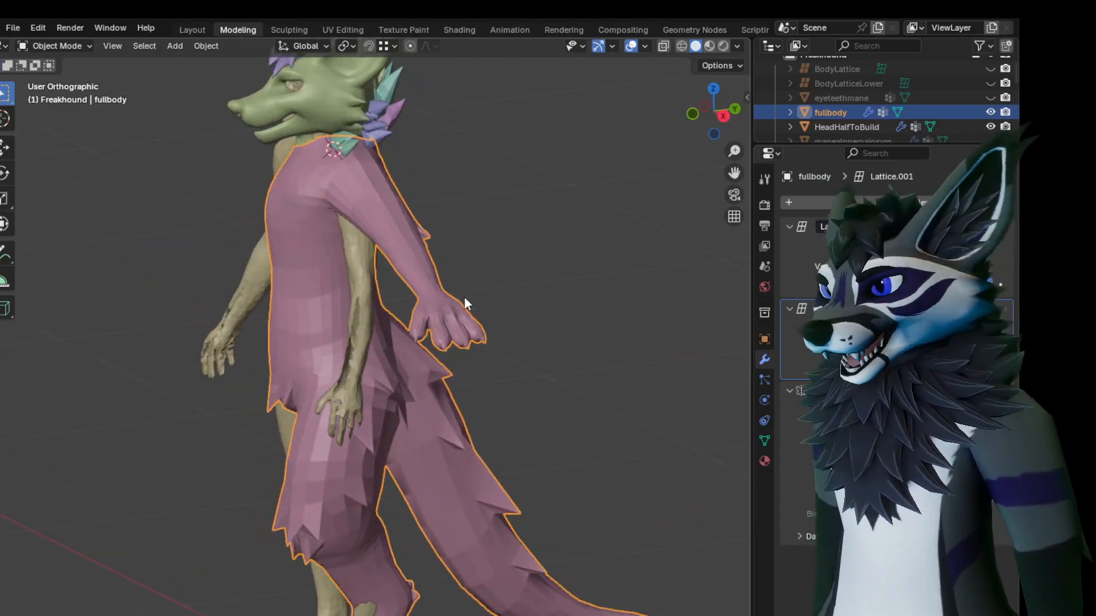
{"action": "middle_click_drag", "start_coordinate": [481, 309], "coordinate": [533, 258]}
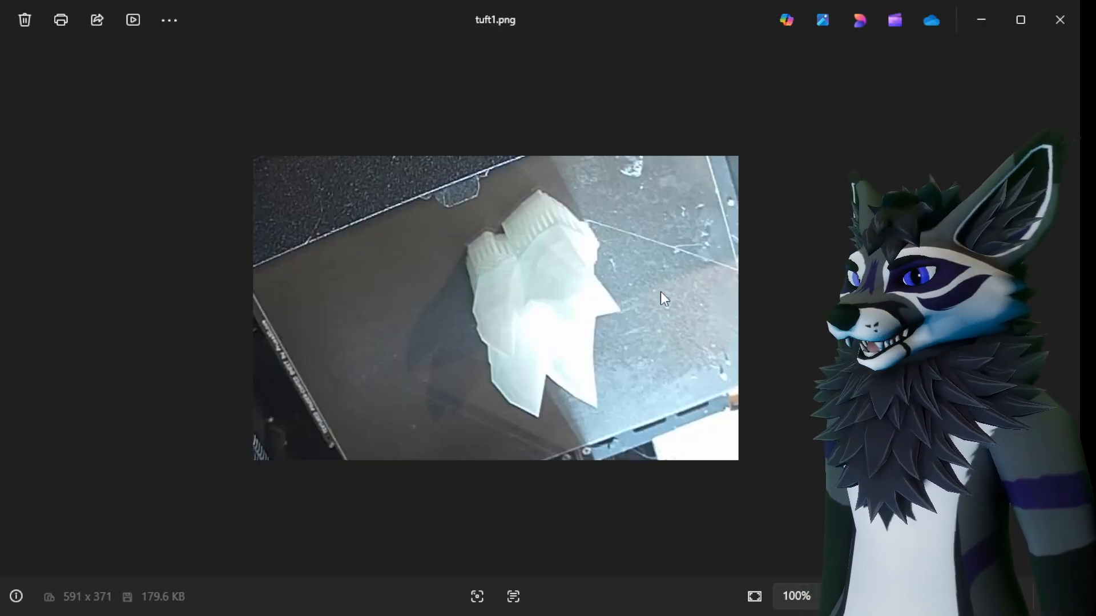
Switch to the image viewer and go through the pictures of the printed tuft from tuft1.png to tuft5.jpg
{"action": "key", "text": "Right"}
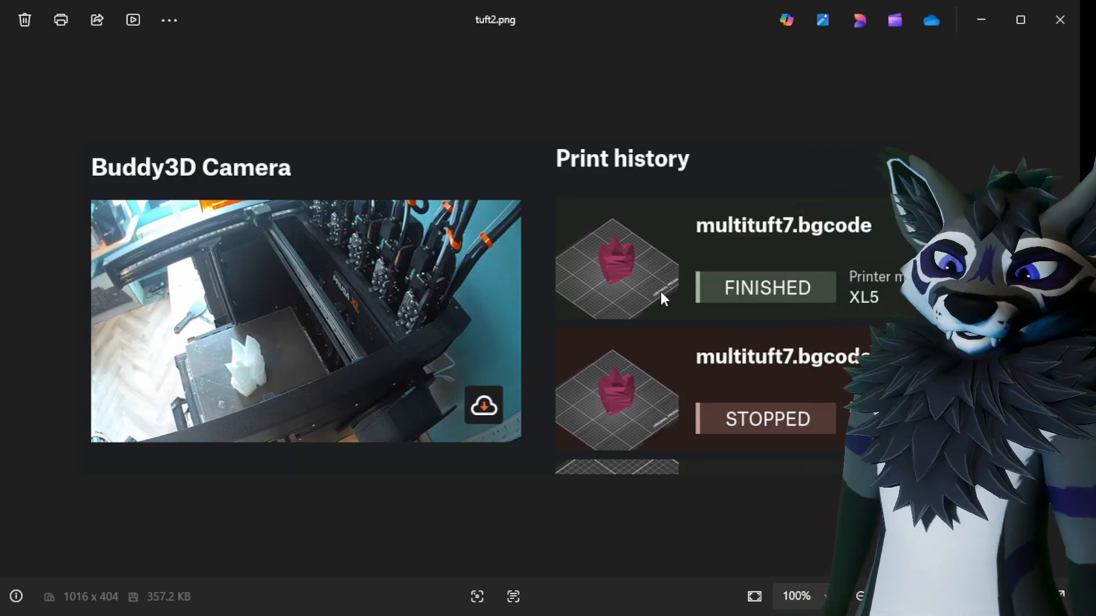
{"action": "key", "text": "Right"}
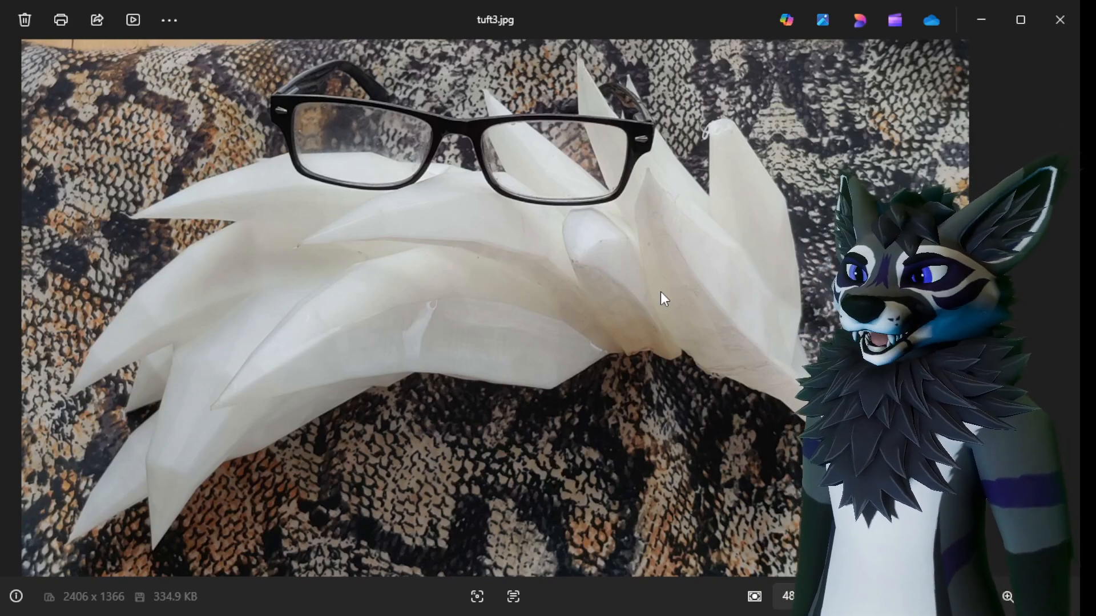
{"action": "key", "text": "Right"}
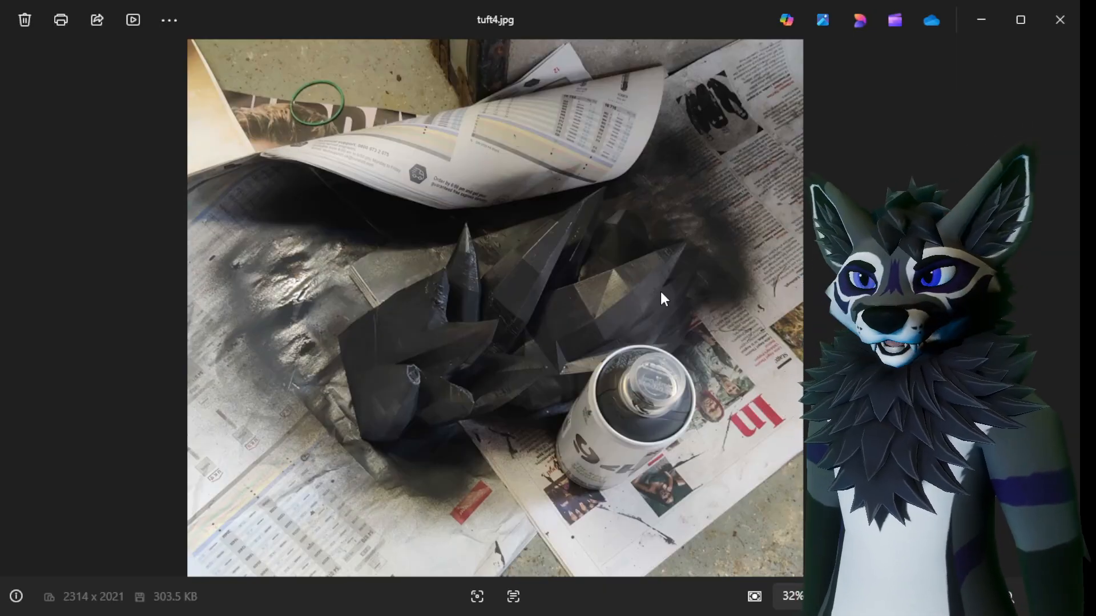
{"action": "key", "text": "Right"}
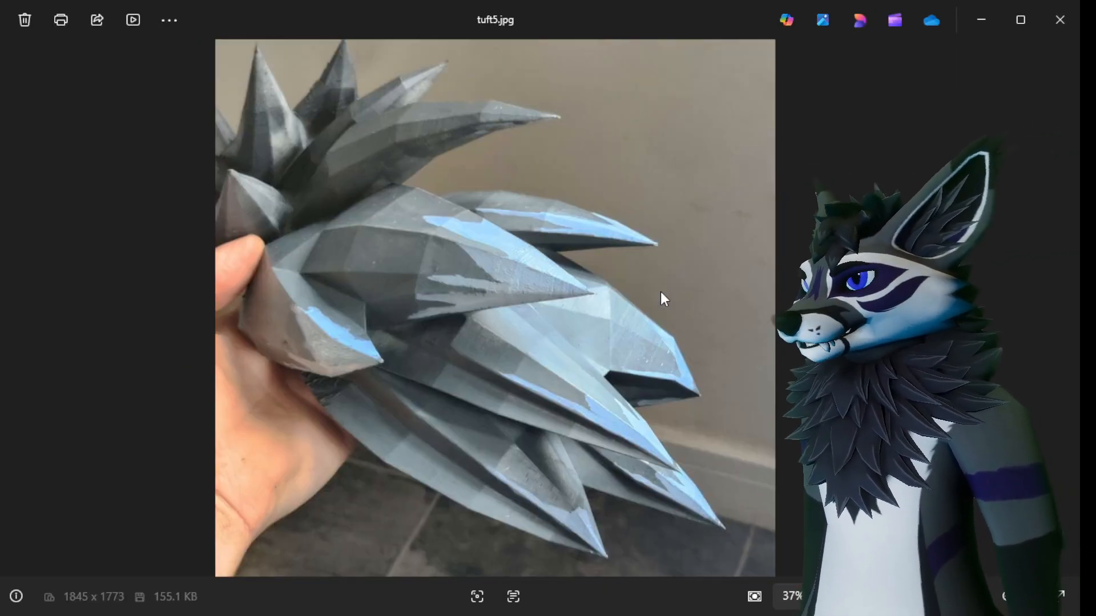